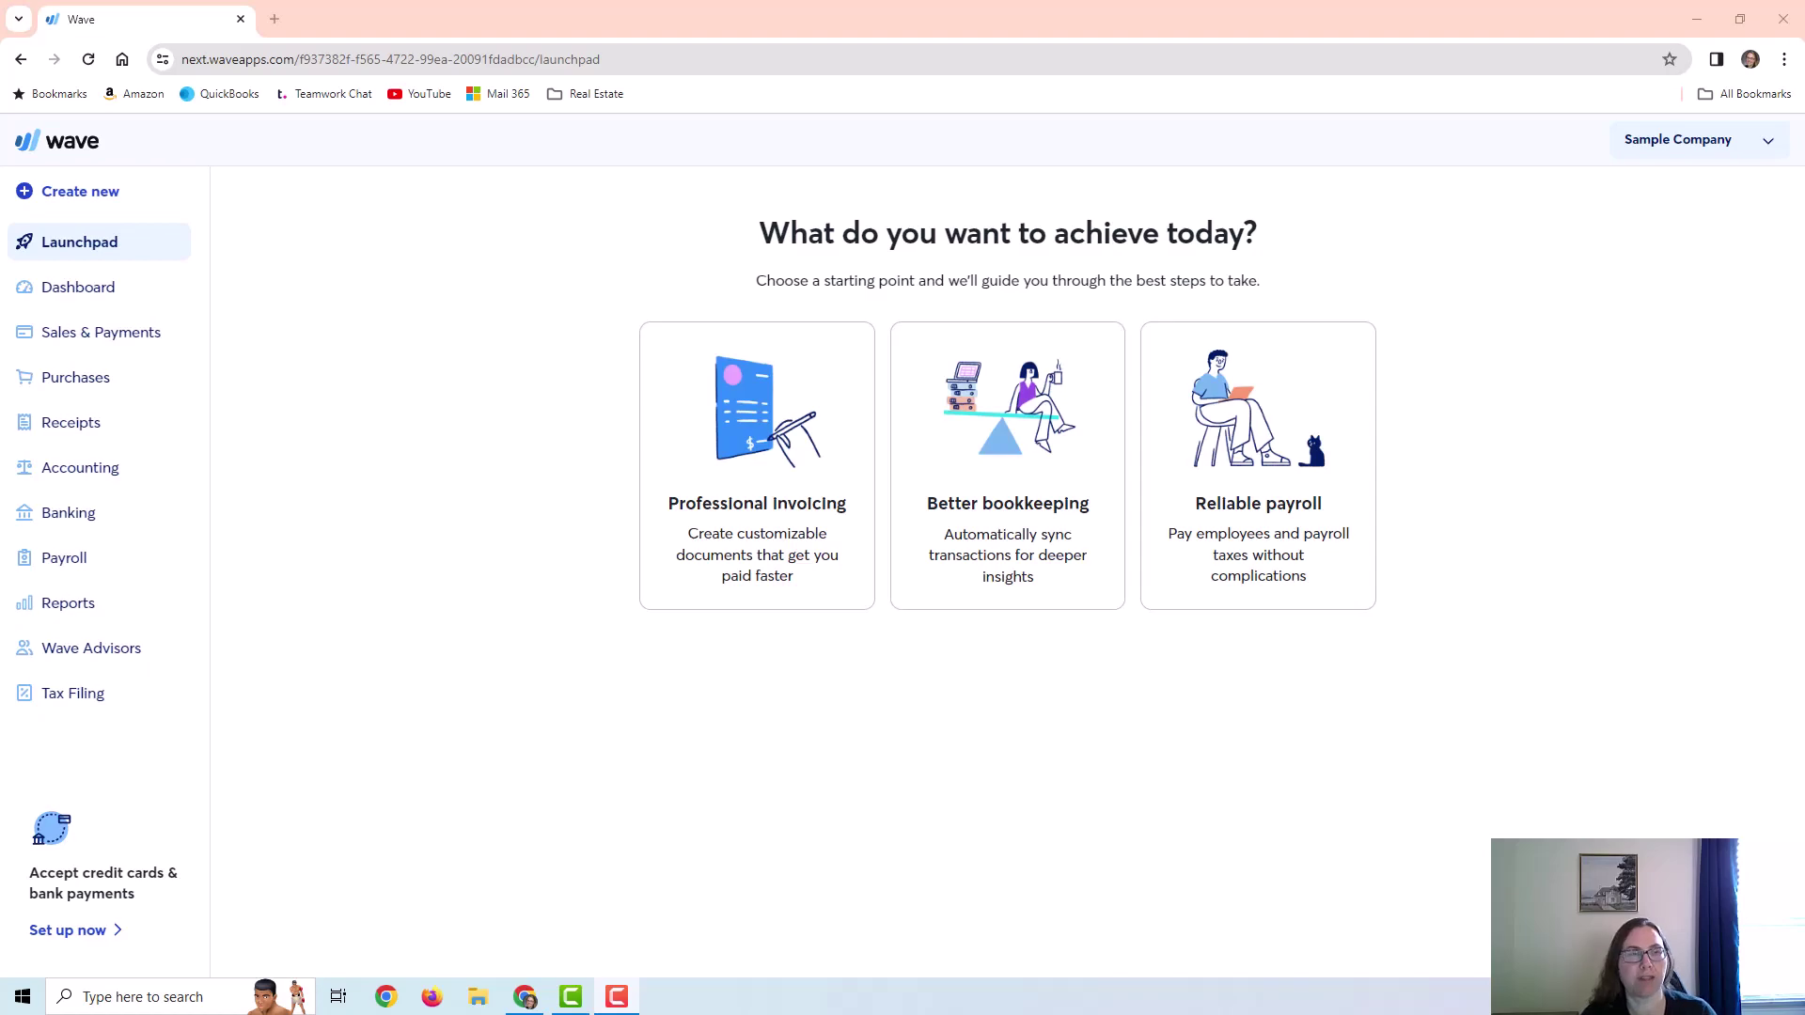
# Step: Go to Accounting > Reconciliation to view the manually added accounts and their balances
pyautogui.click(86, 479)
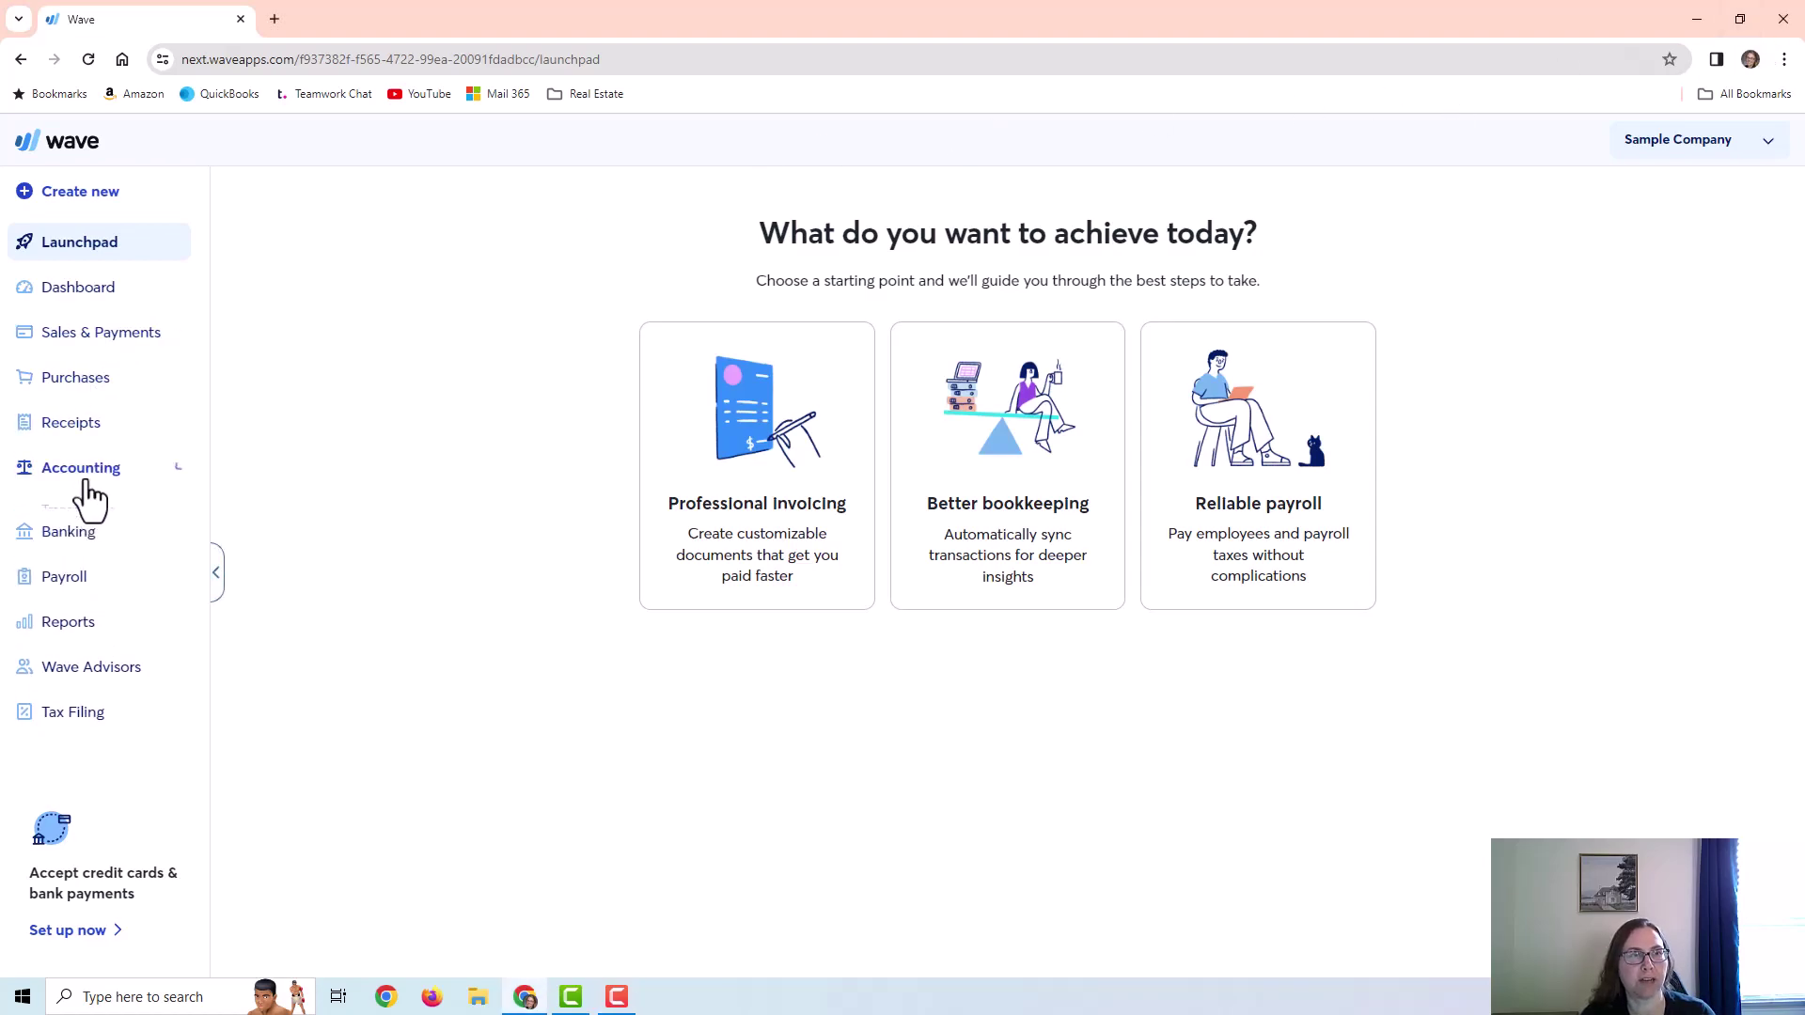
pyautogui.click(72, 556)
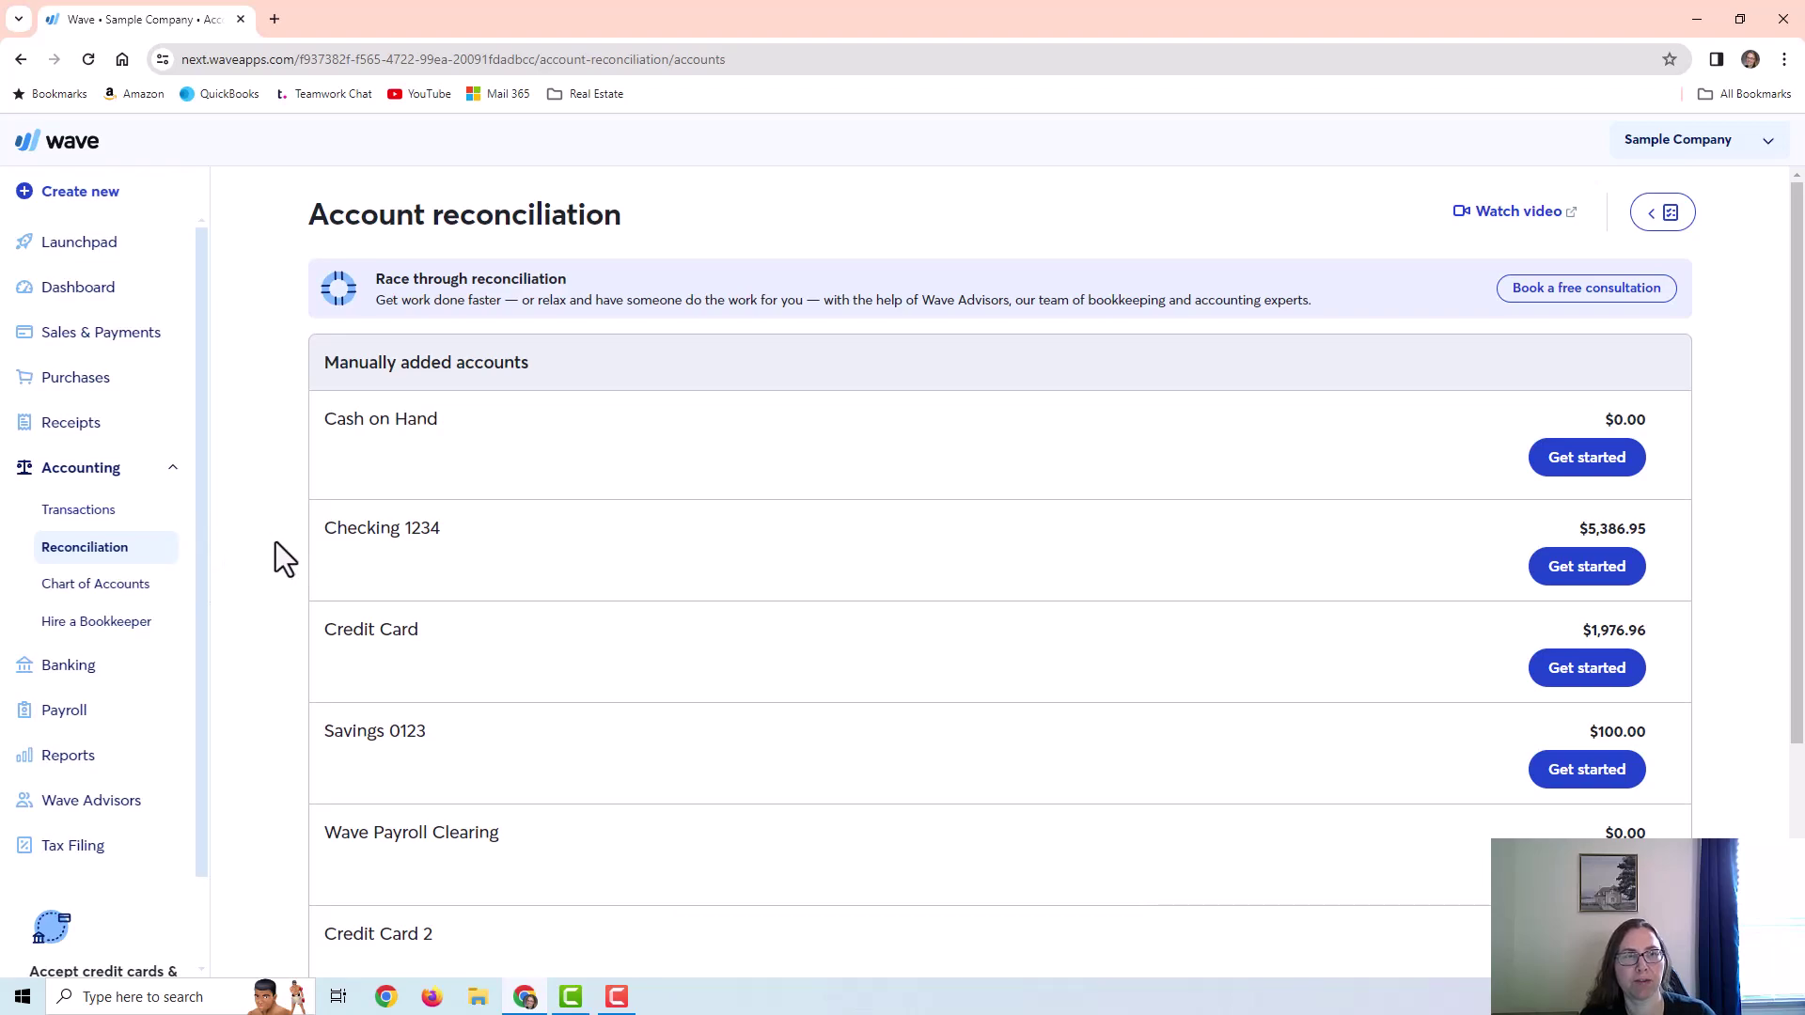
pyautogui.scroll(-1, 556, 554)
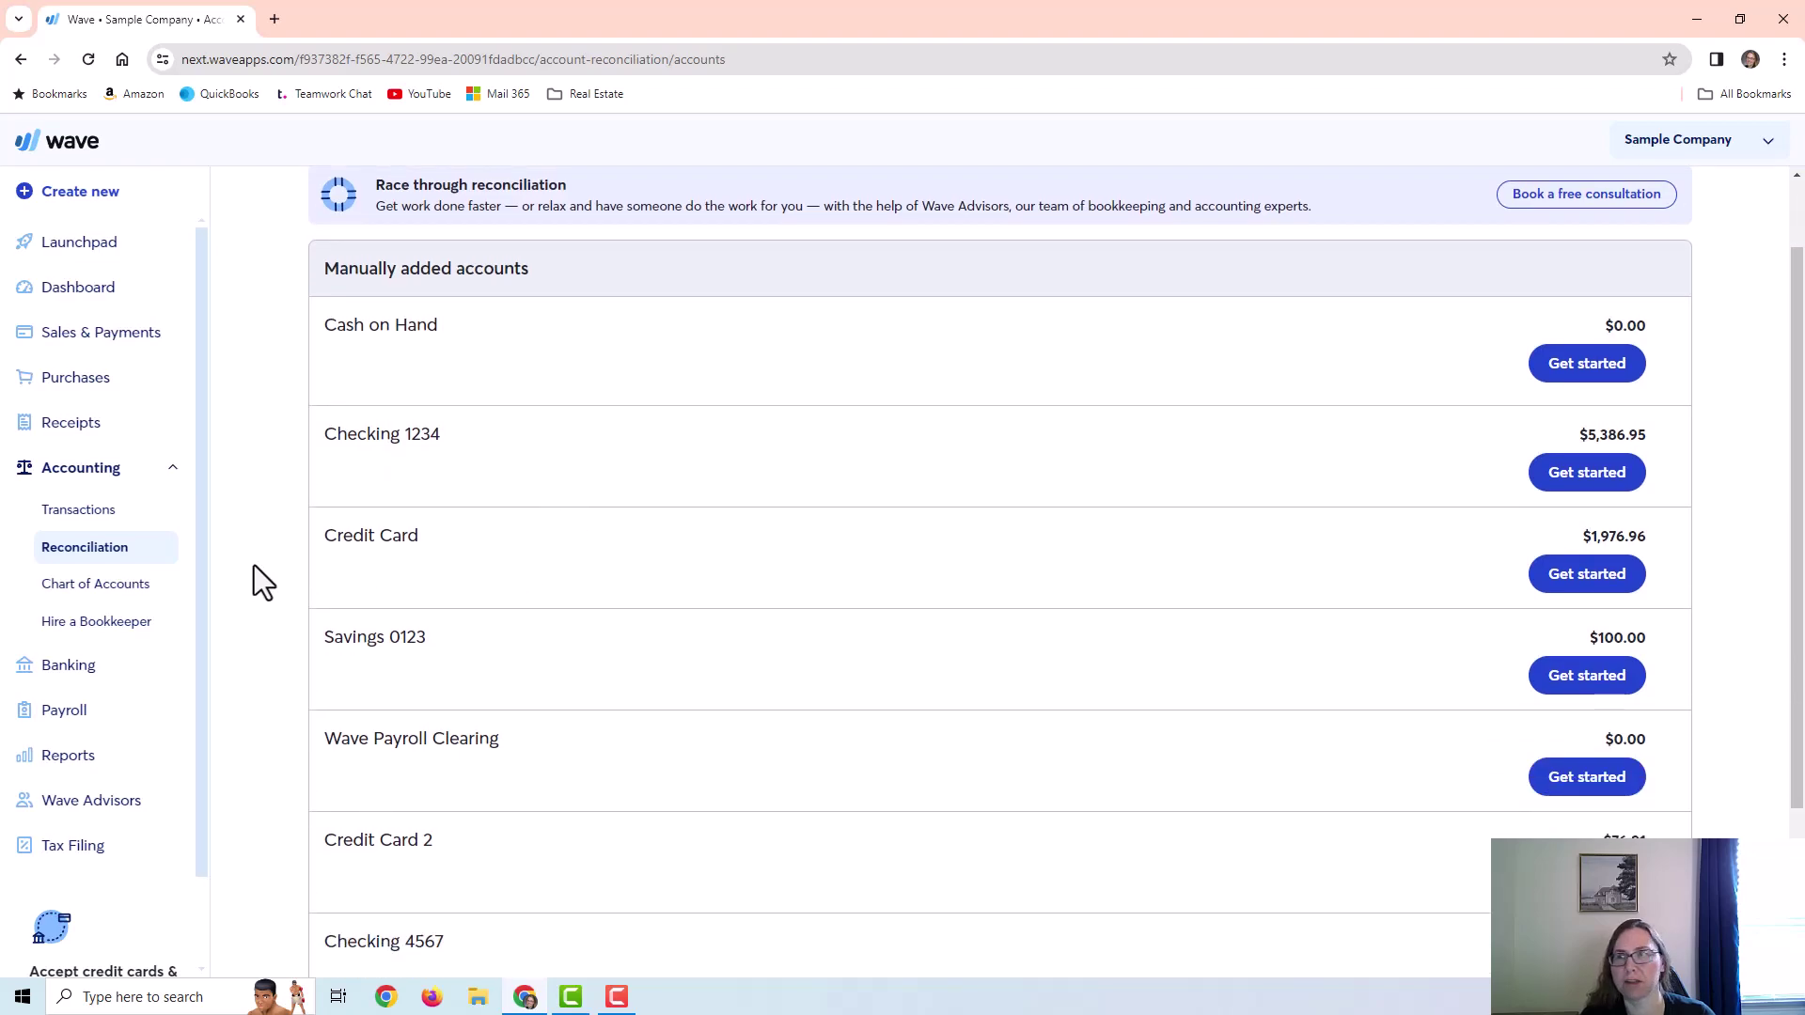
pyautogui.moveTo(321, 538); pyautogui.dragTo(409, 541)
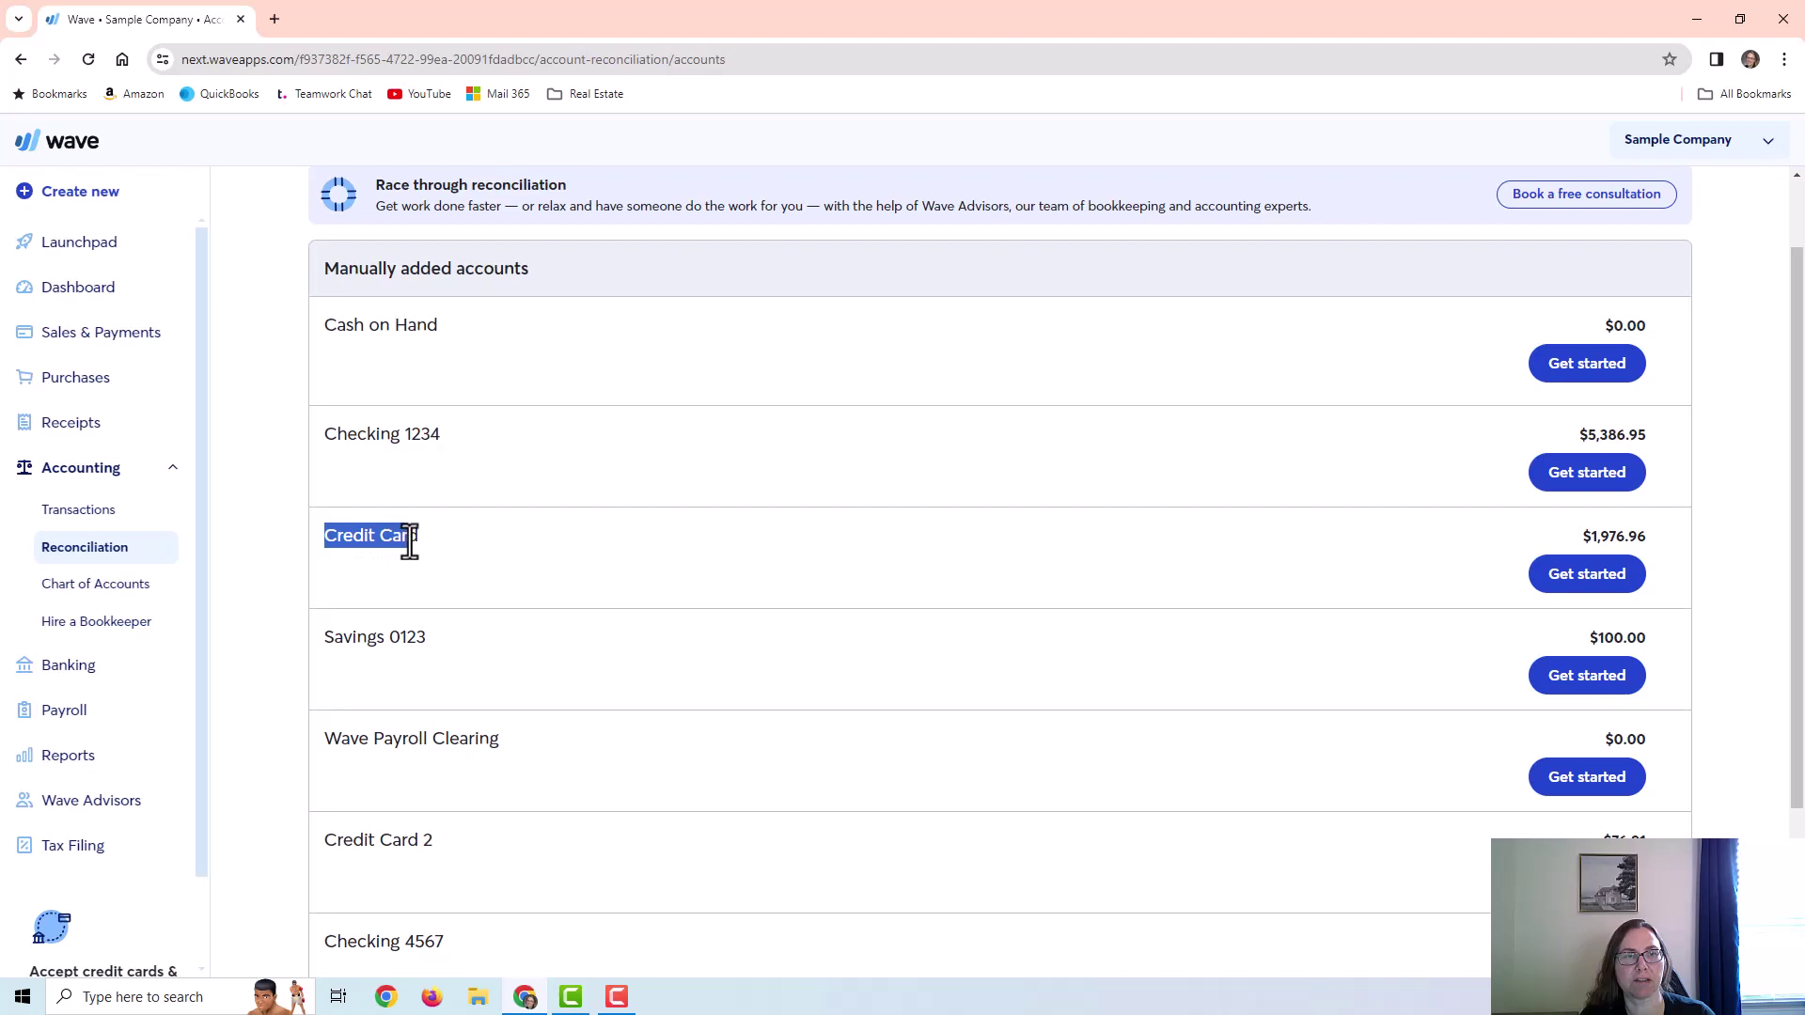
pyautogui.click(747, 541)
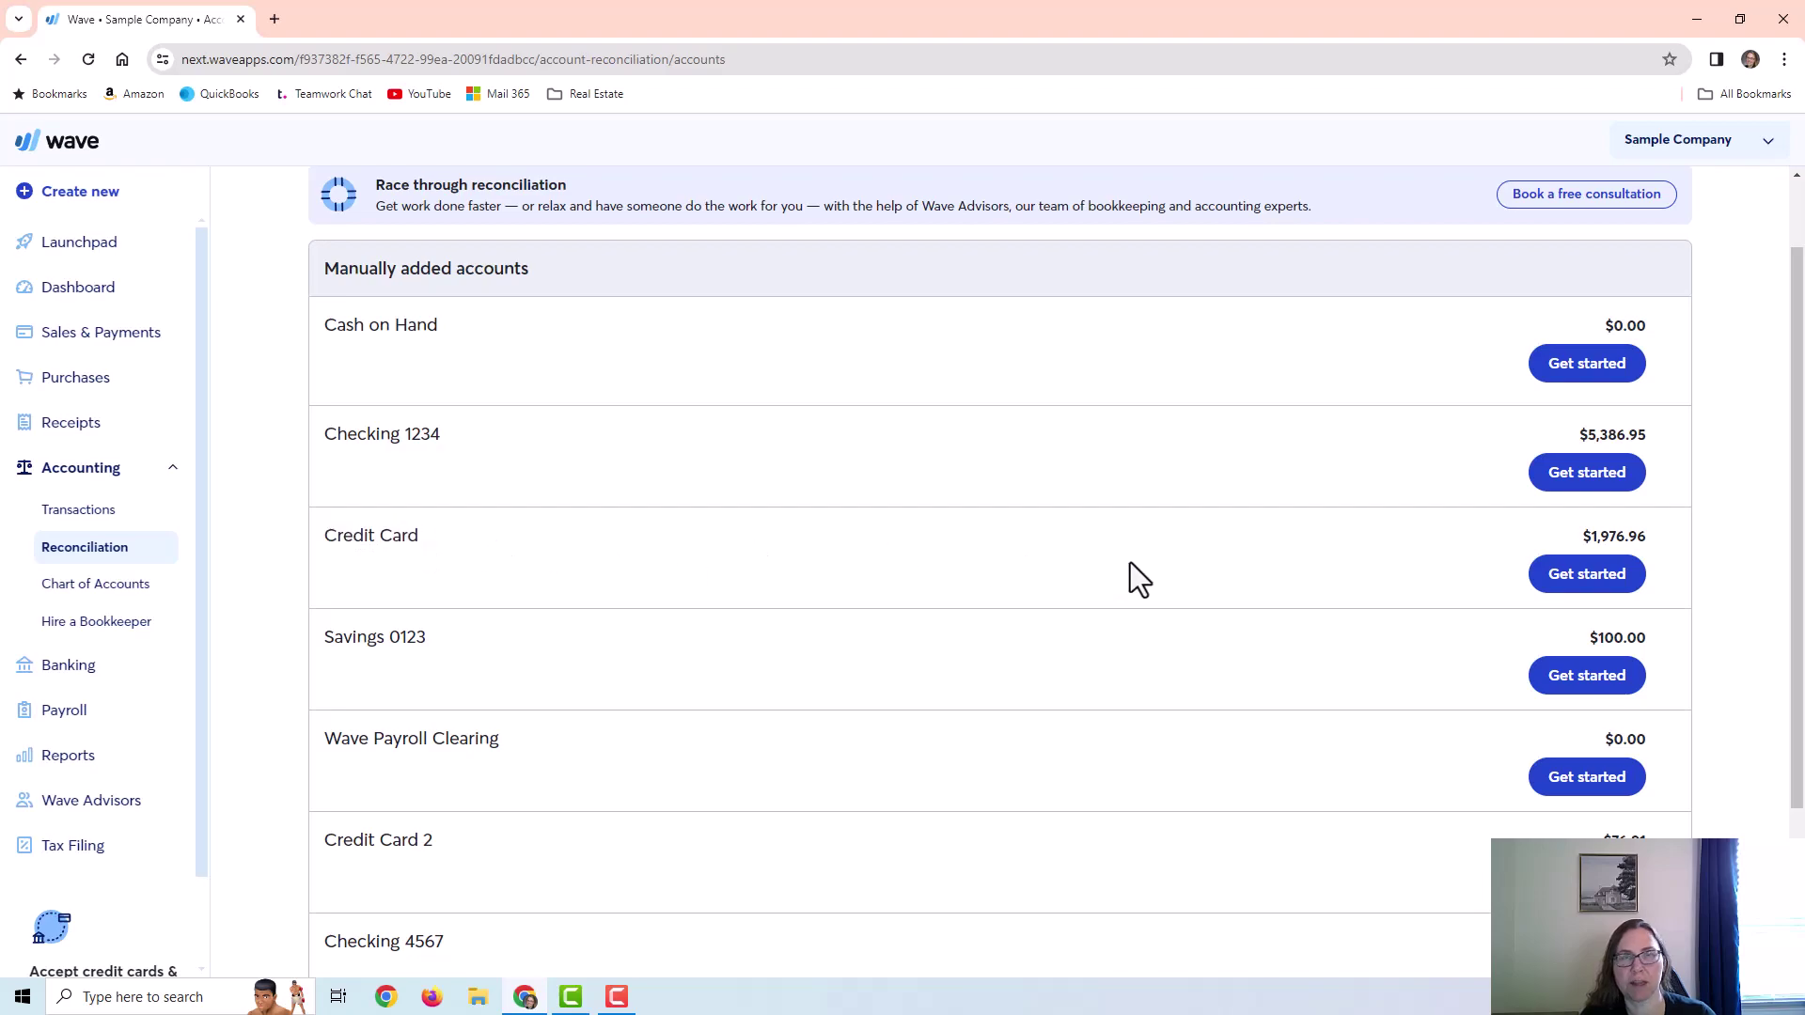
# Step: Start reconciling the Credit Card with an ending statement date of June 23, 2023
pyautogui.click(1591, 587)
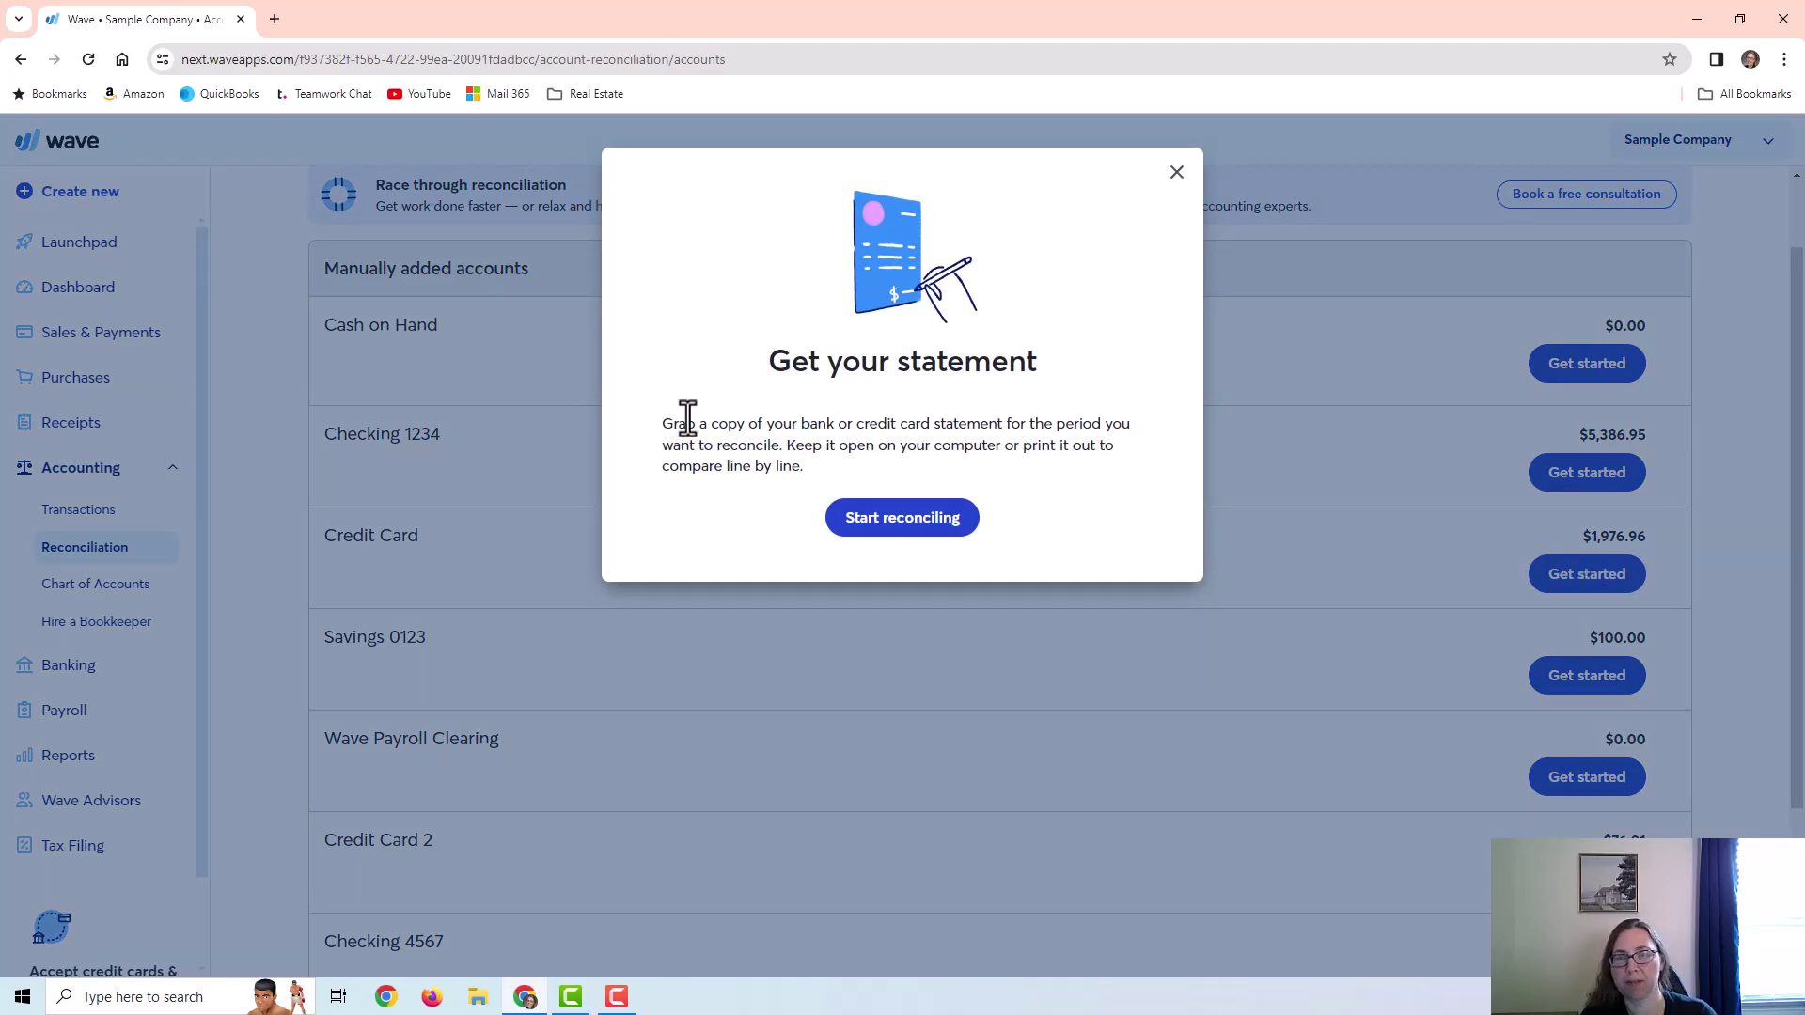
pyautogui.click(919, 517)
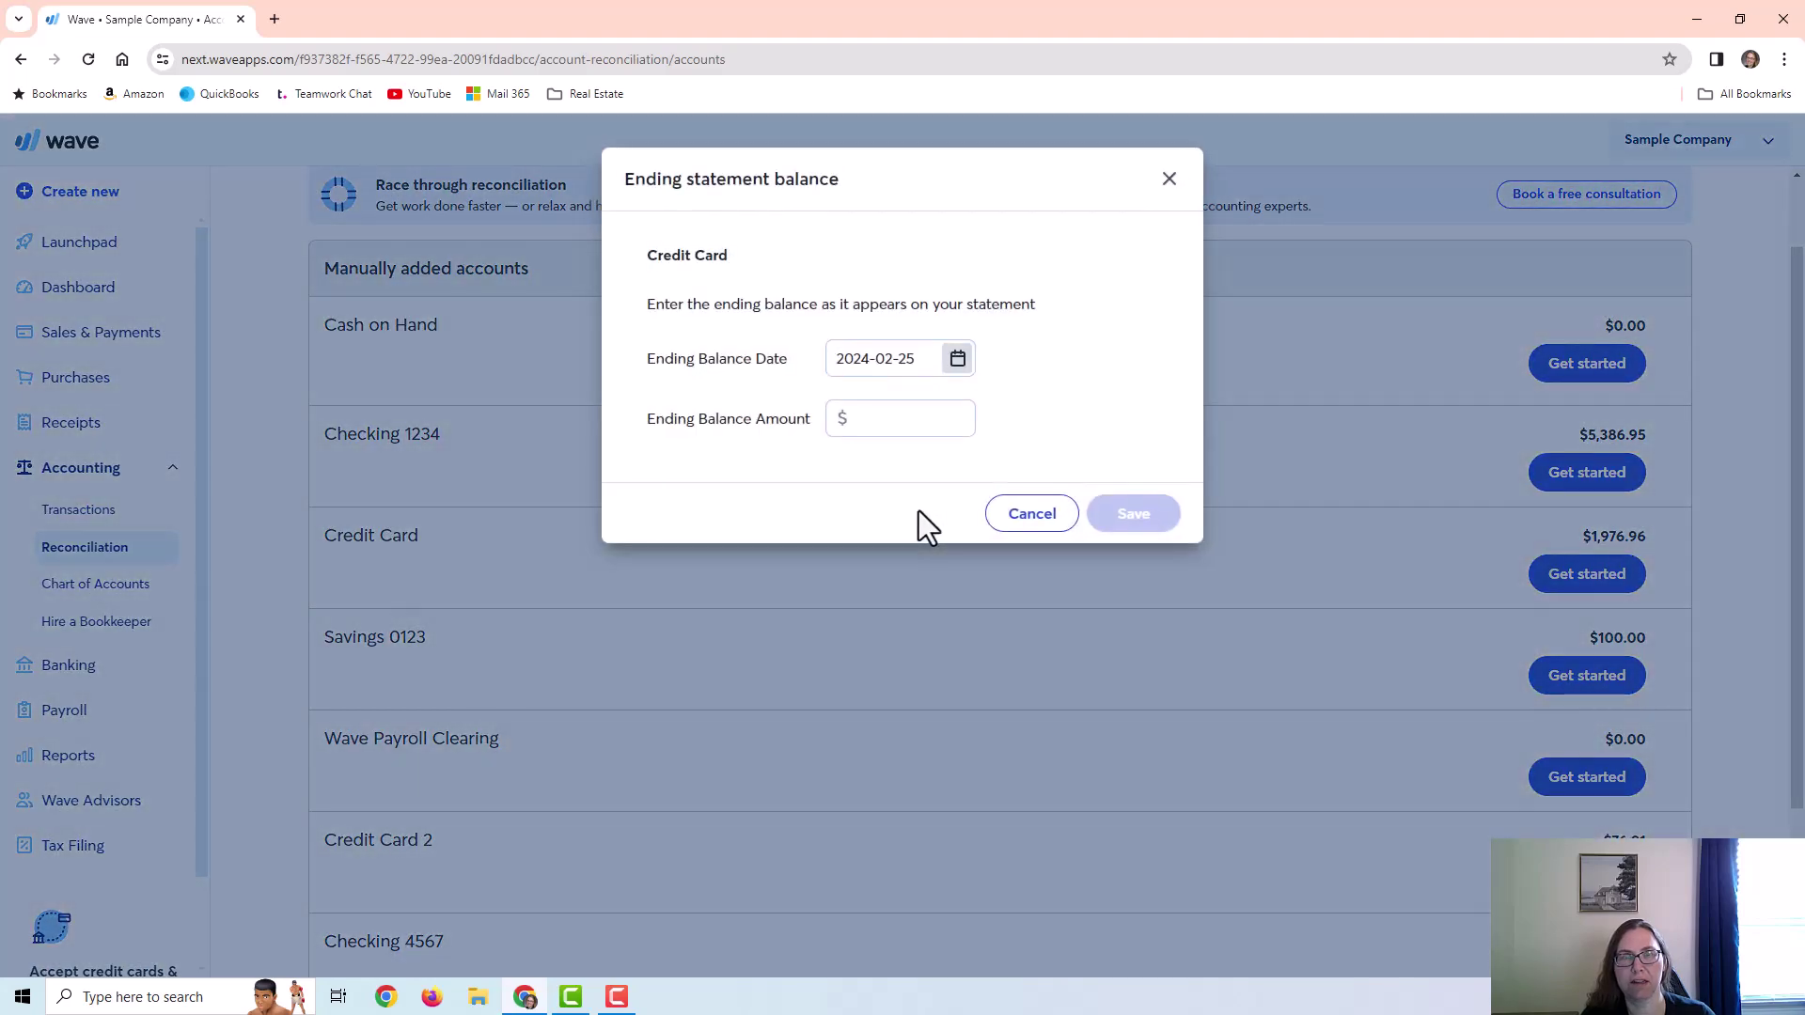
pyautogui.click(956, 362)
pyautogui.click(855, 417)
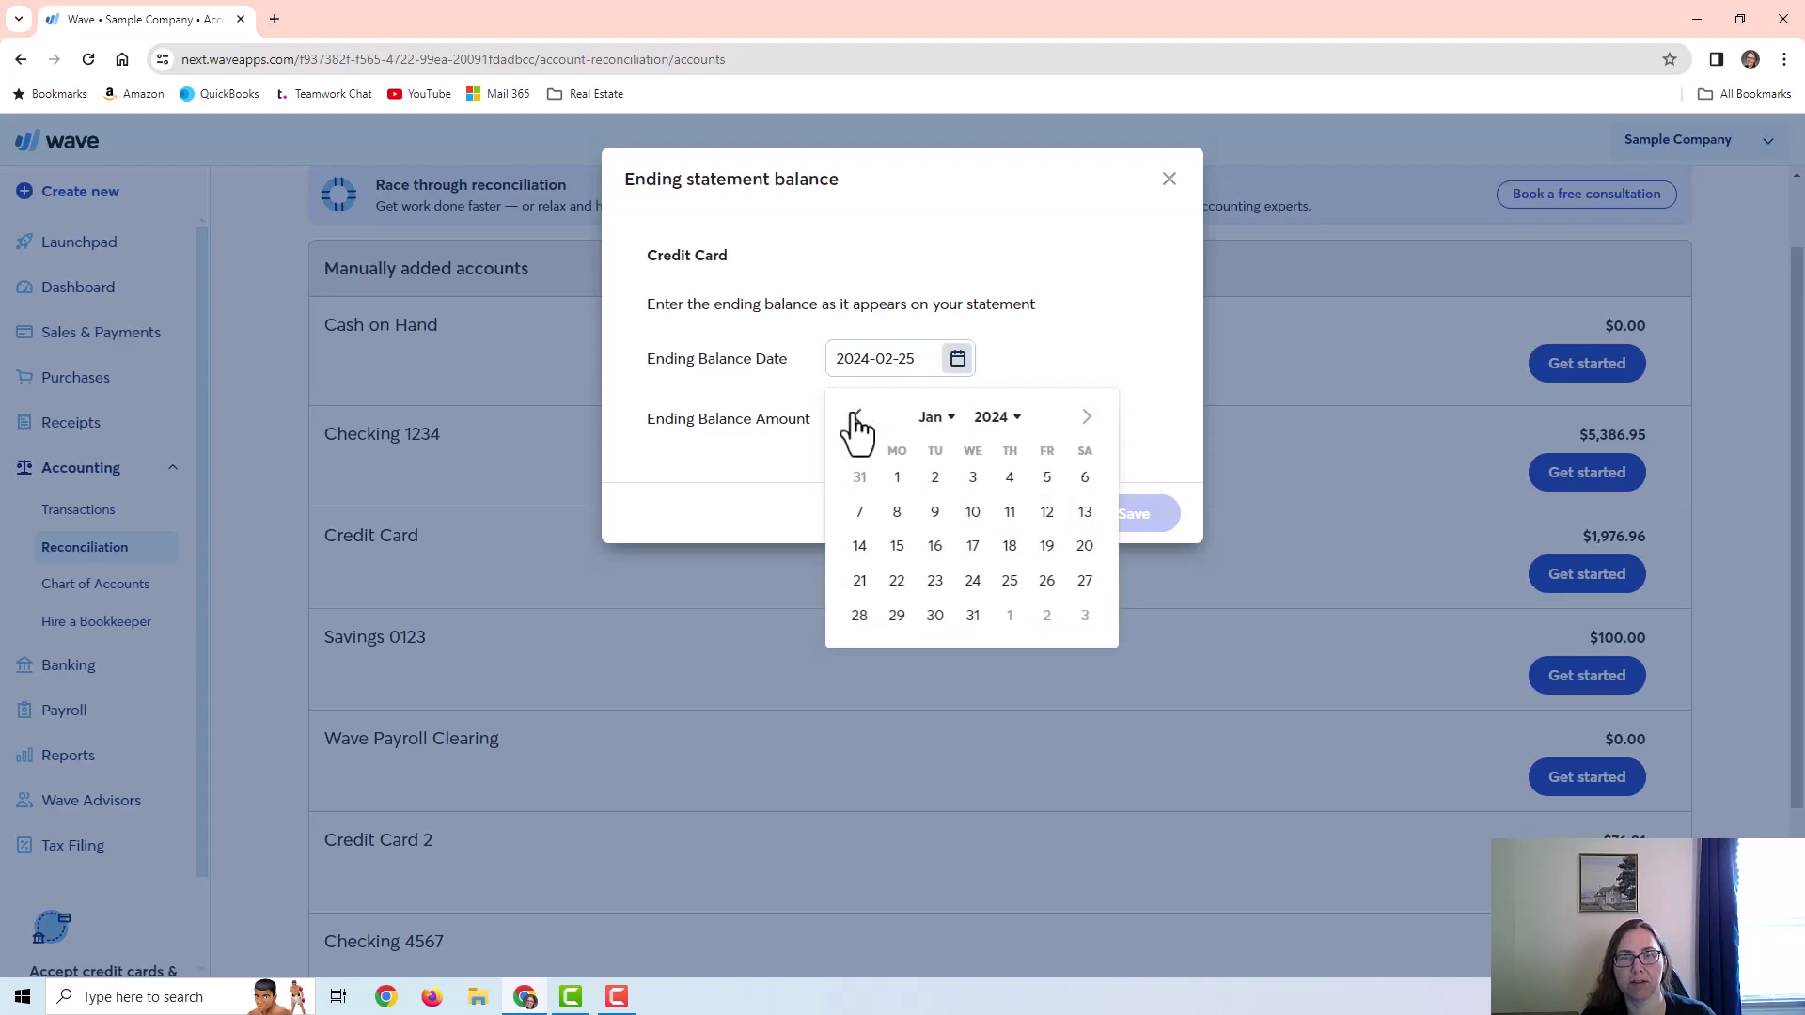
pyautogui.click(855, 416)
pyautogui.click(856, 417)
pyautogui.click(856, 416)
pyautogui.click(855, 416)
pyautogui.click(855, 417)
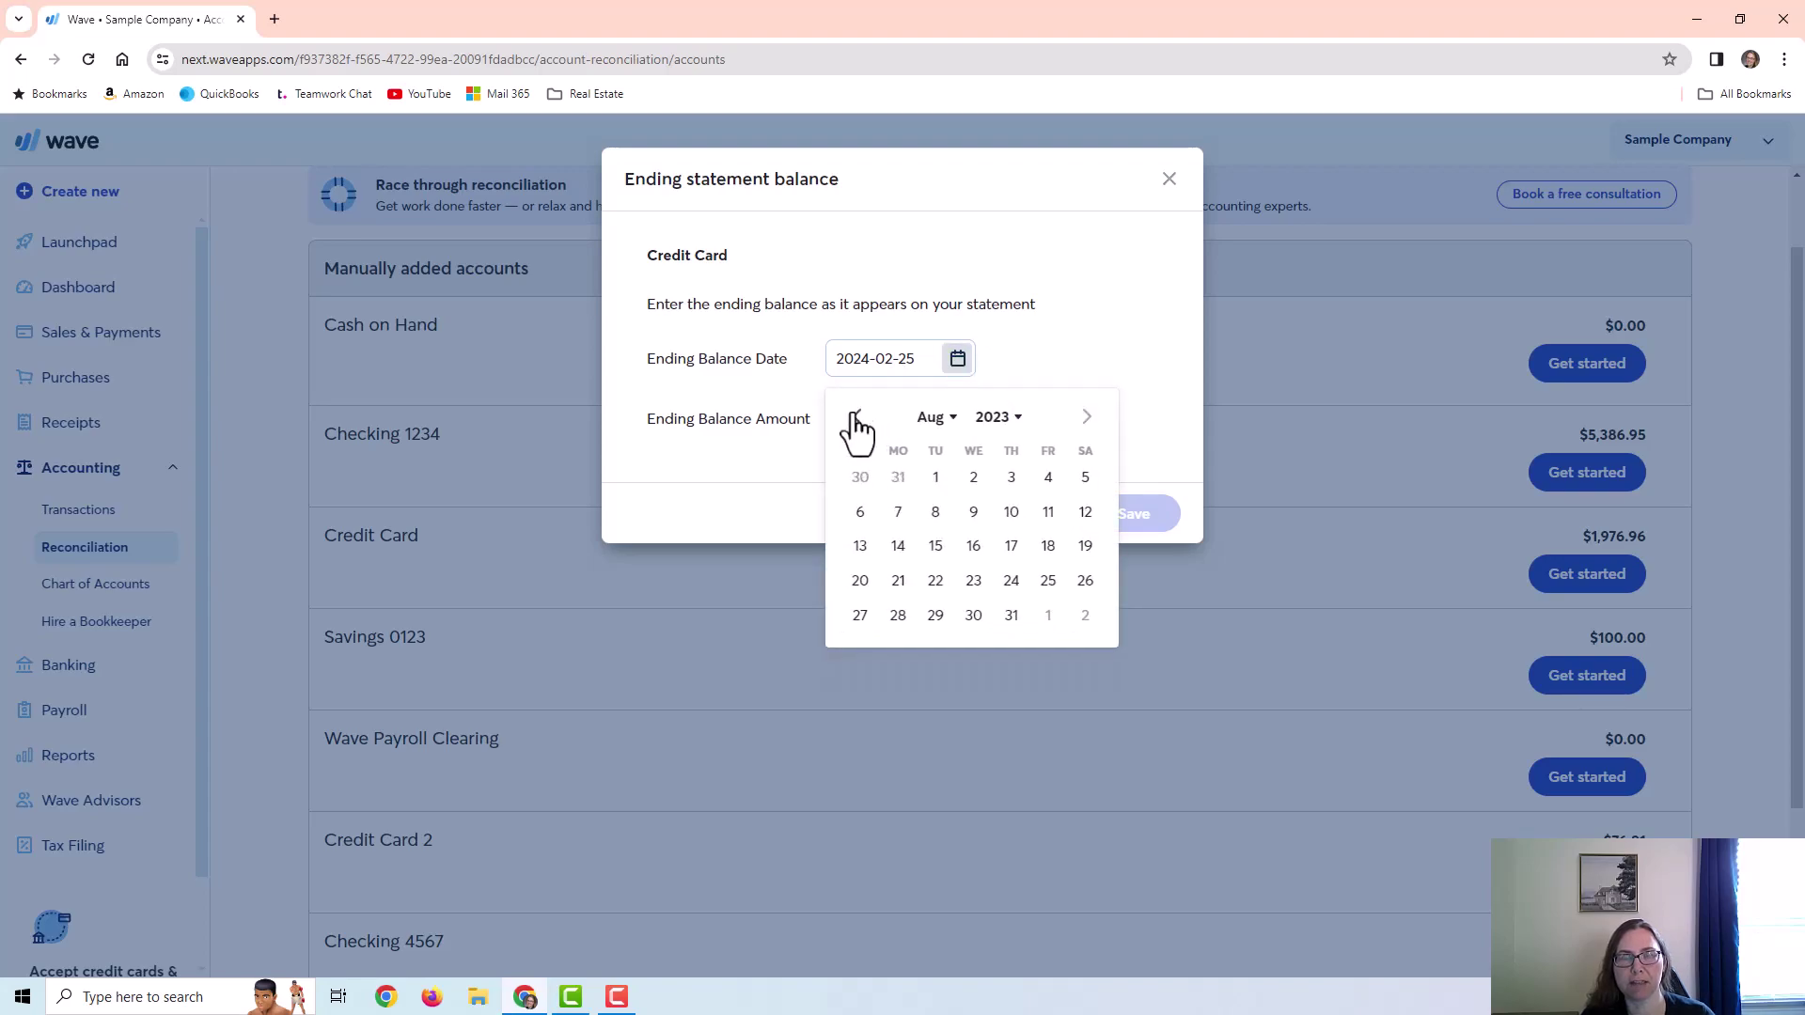
pyautogui.click(856, 416)
pyautogui.click(855, 417)
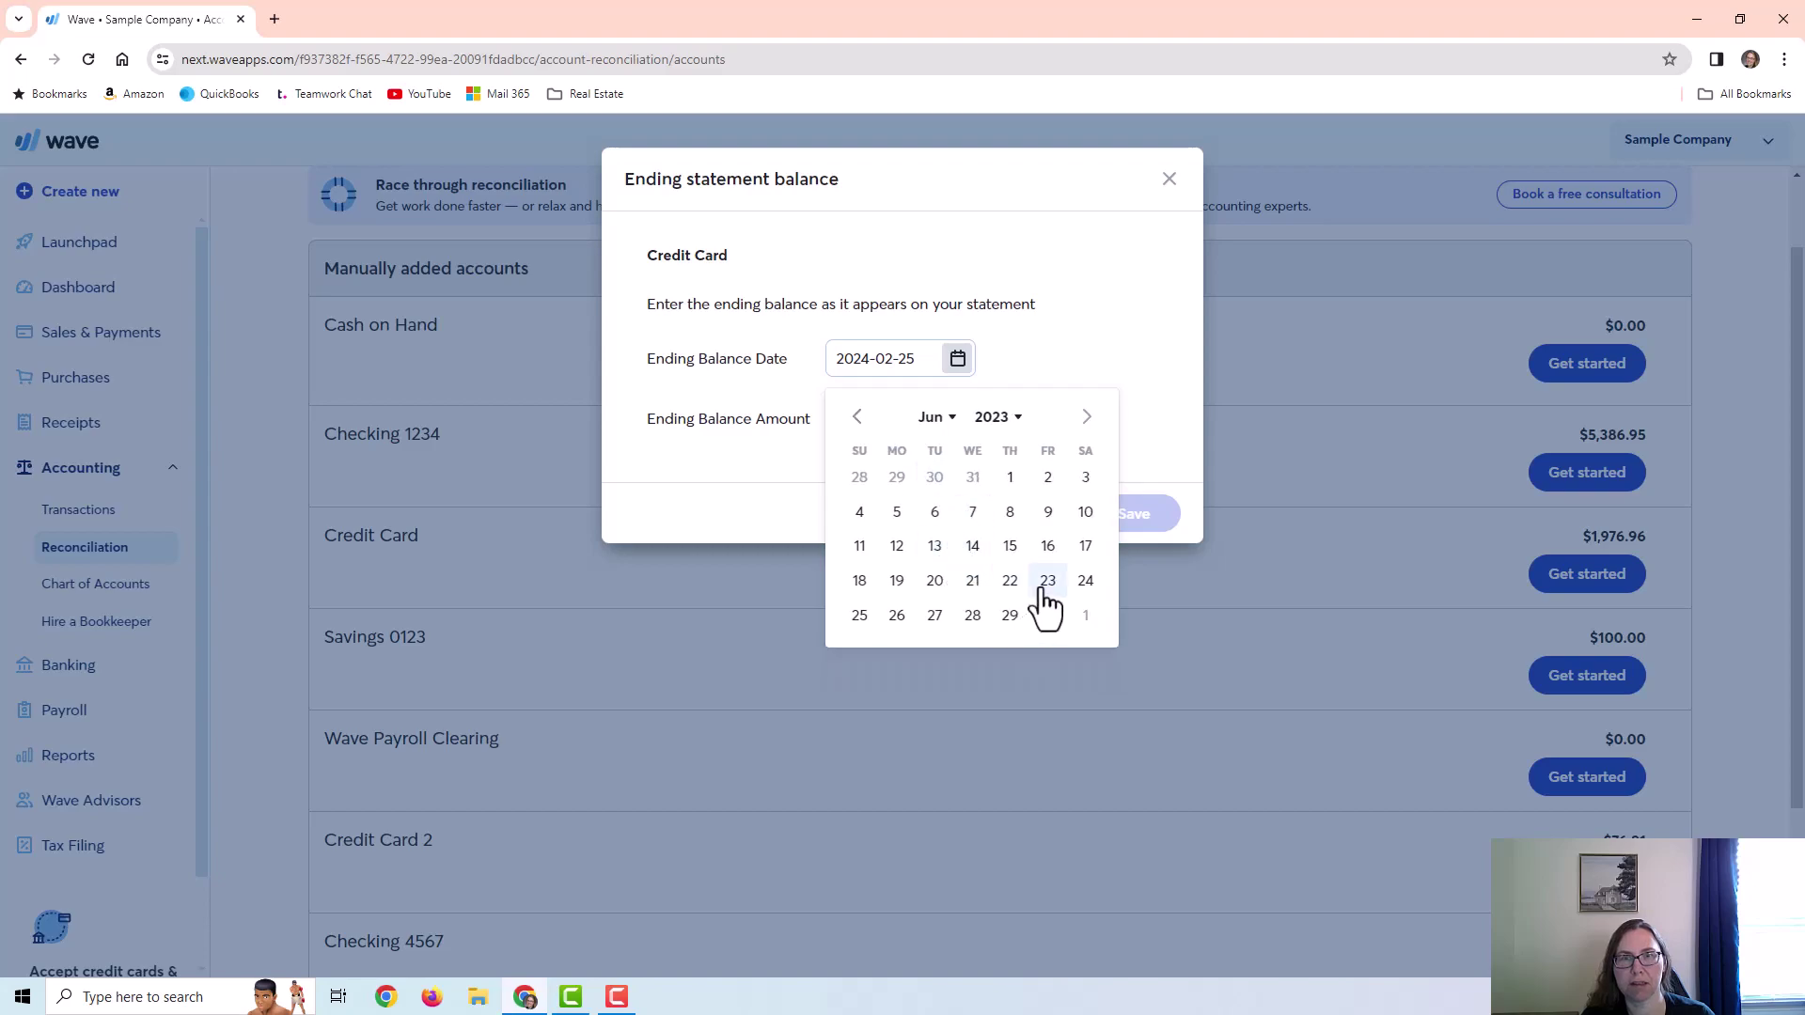
pyautogui.click(1047, 582)
# Step: Enter 1746.52 as the ending statement balance and save it
pyautogui.click(884, 431)
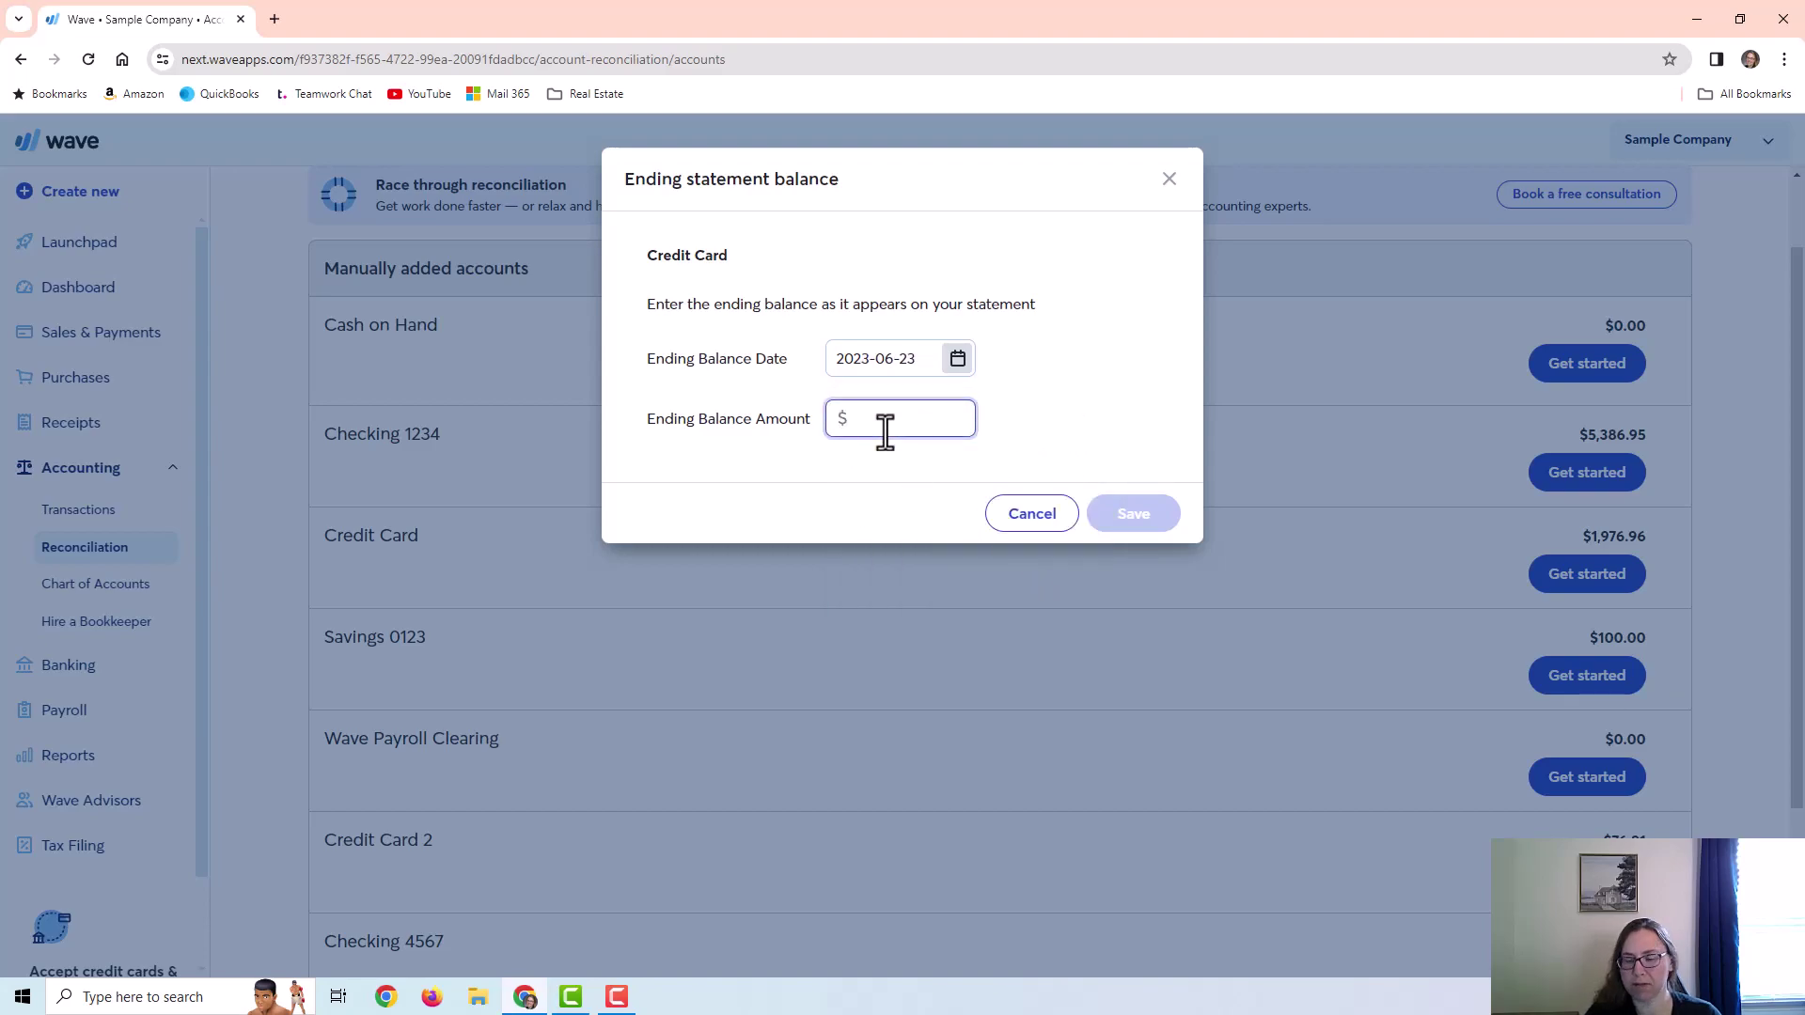
pyautogui.write('1746.52')
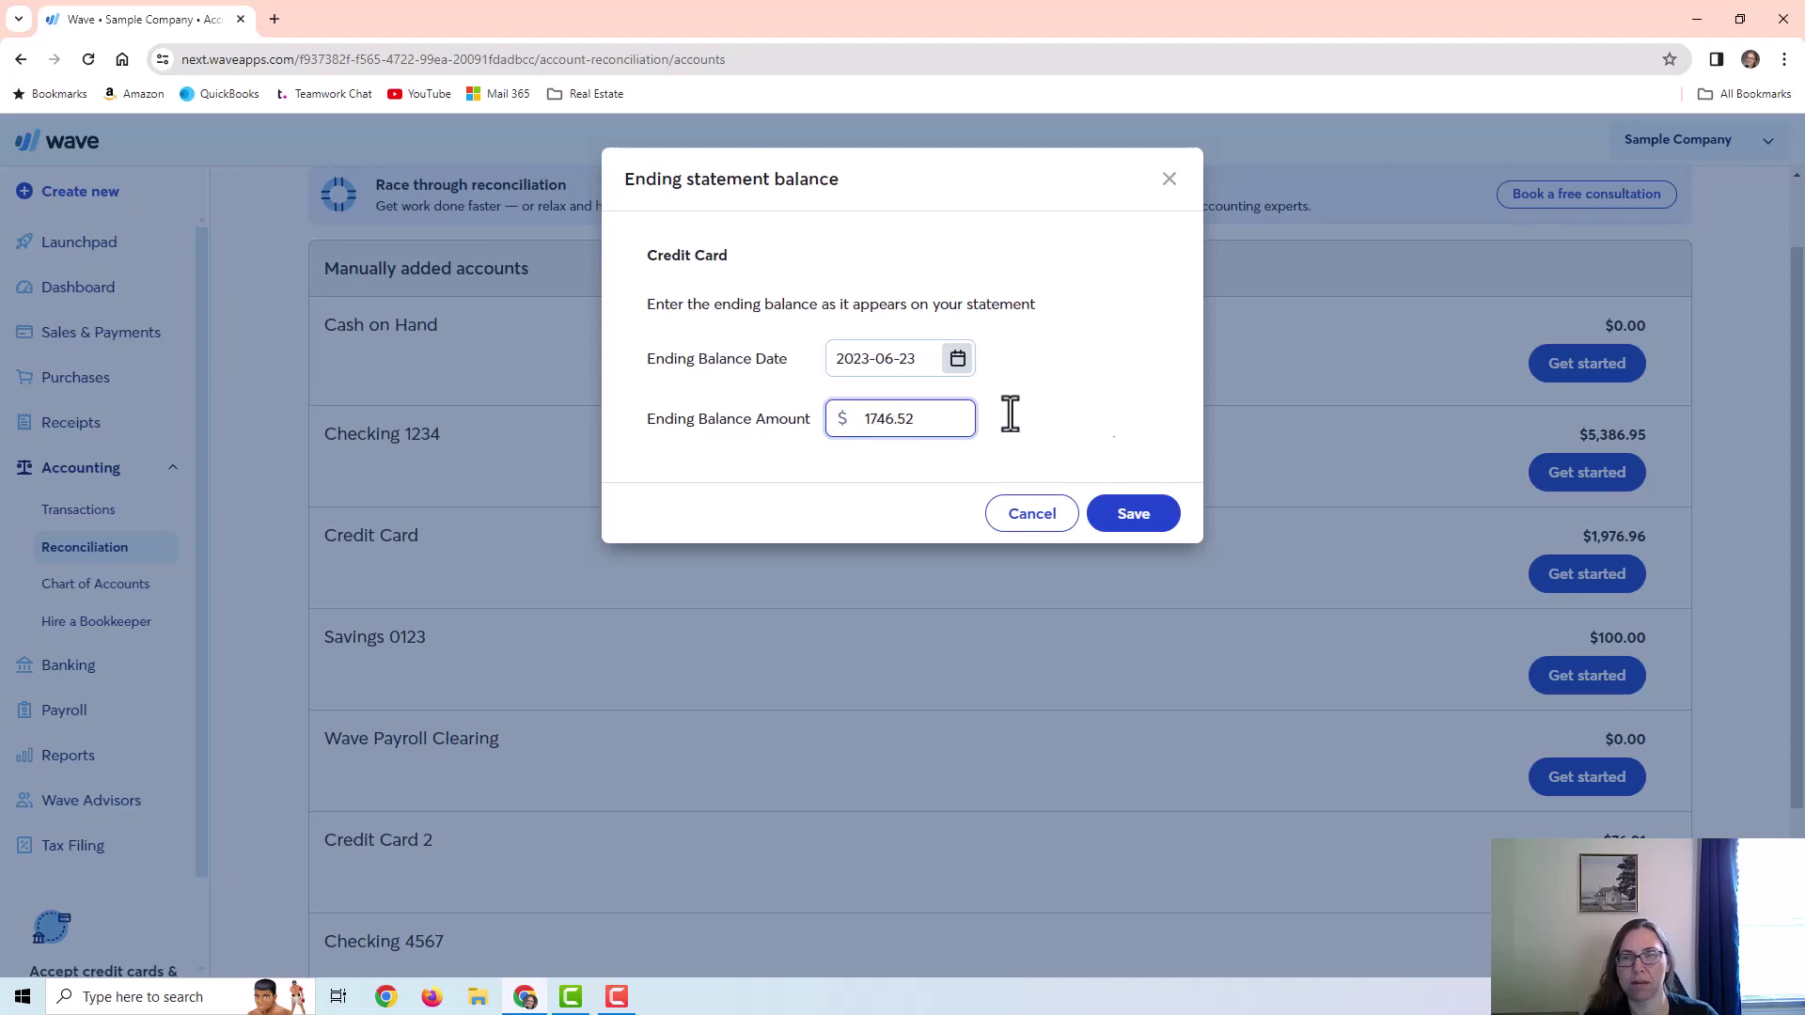
pyautogui.press('F10')
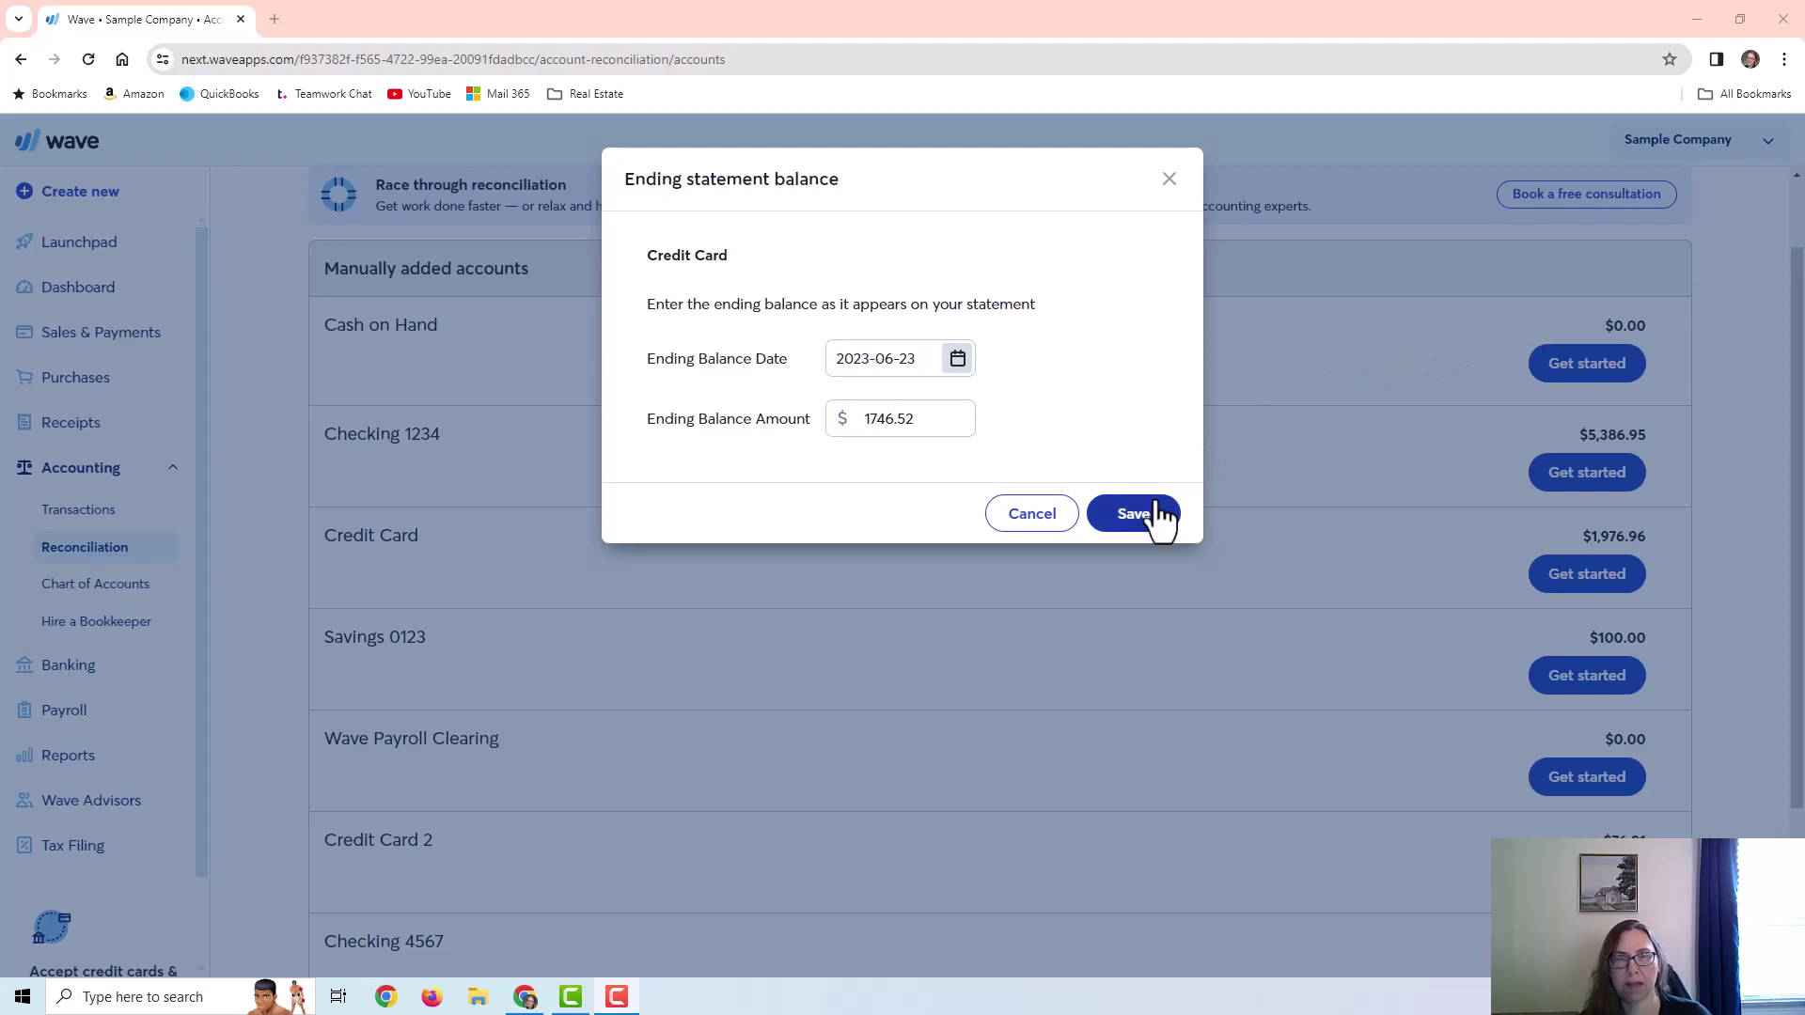
pyautogui.click(1135, 540)
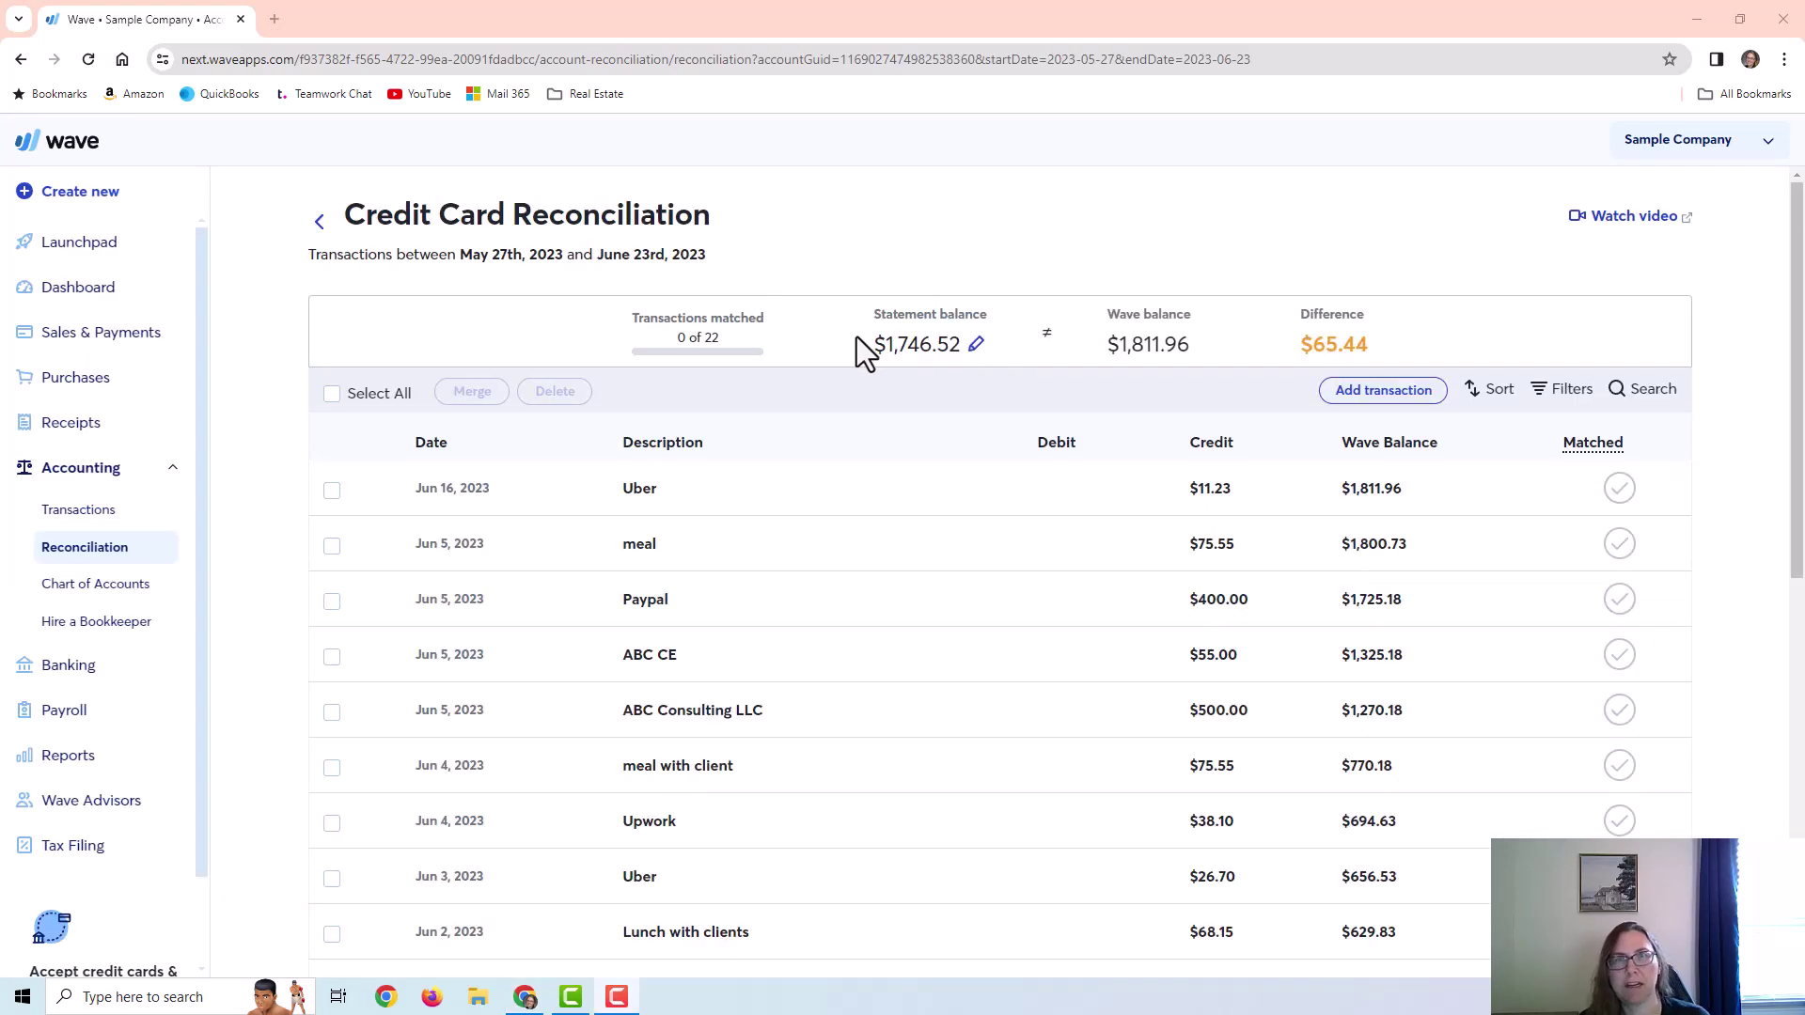
# Step: Review the statement balance unchanged, then highlight the $1,811.96 Wave balance and $65.44 difference
pyautogui.click(976, 345)
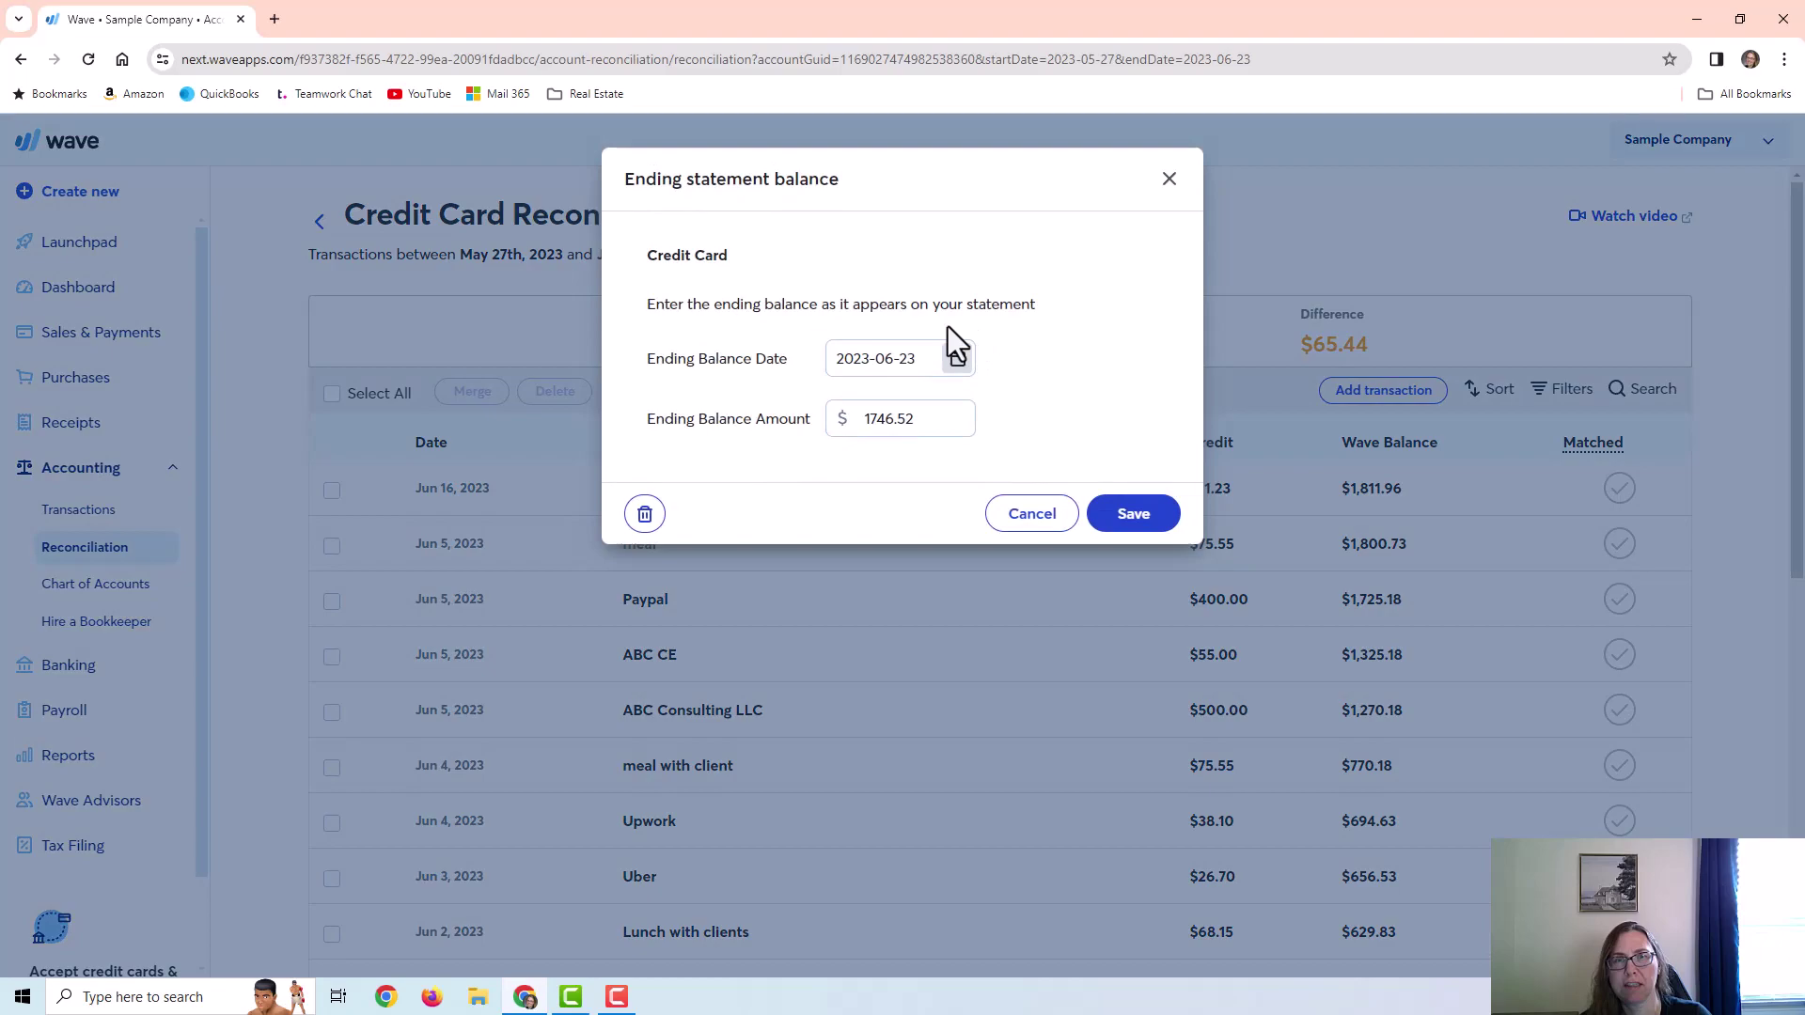
pyautogui.click(1017, 520)
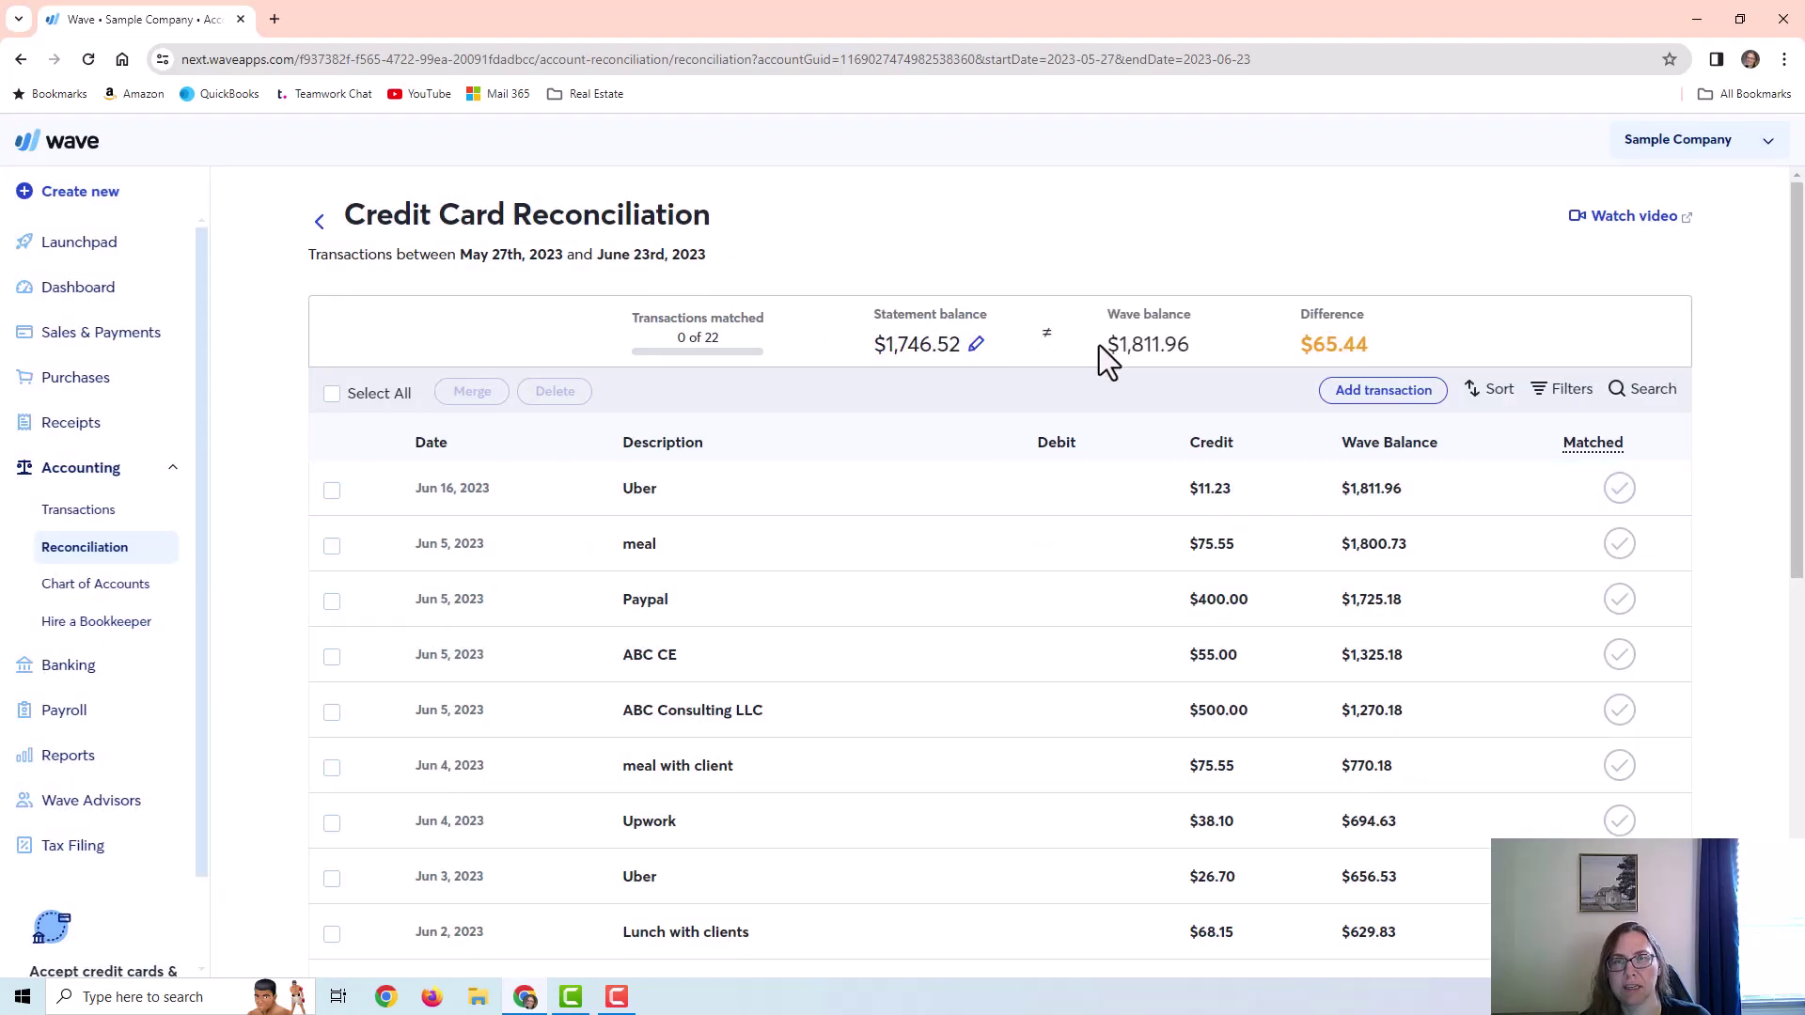
pyautogui.moveTo(1111, 348); pyautogui.dragTo(1196, 358)
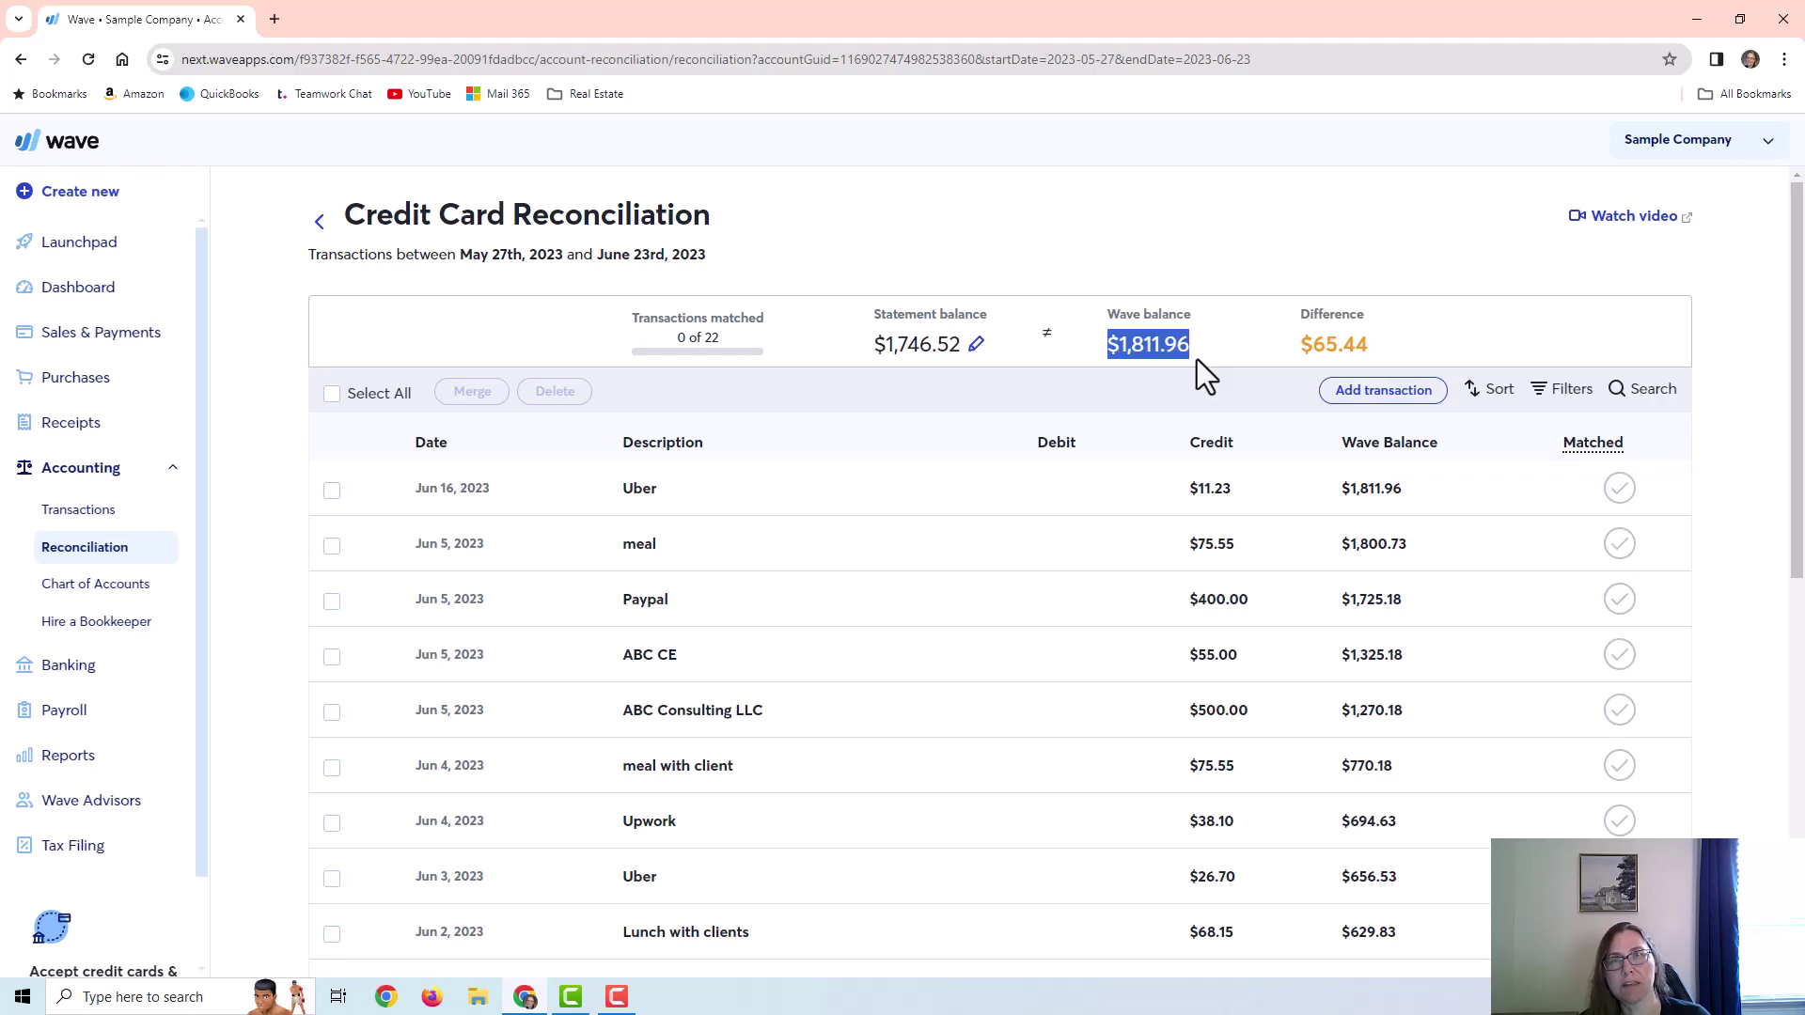
pyautogui.moveTo(1302, 345); pyautogui.dragTo(1380, 351)
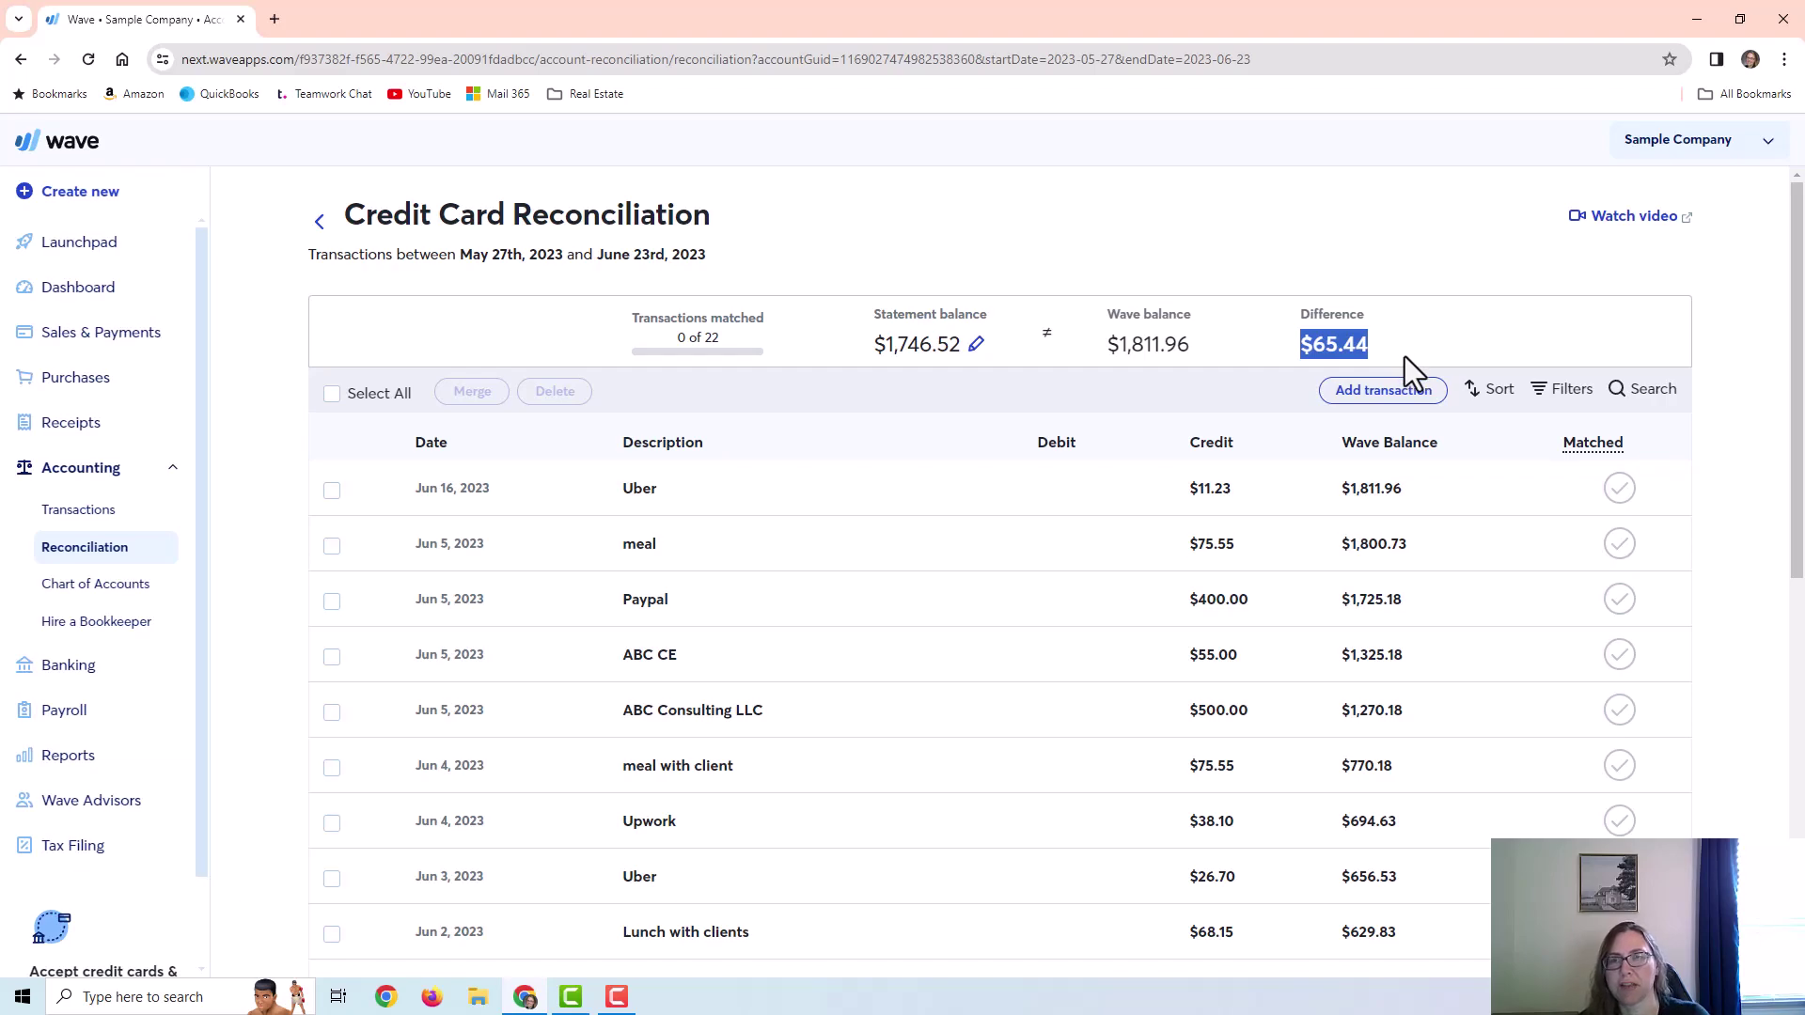
# Step: Match the ADP $80, $400, Amazon, eBay, Walmart, Starbucks and Prime Video transactions
pyautogui.scroll(-8, 1734, 632)
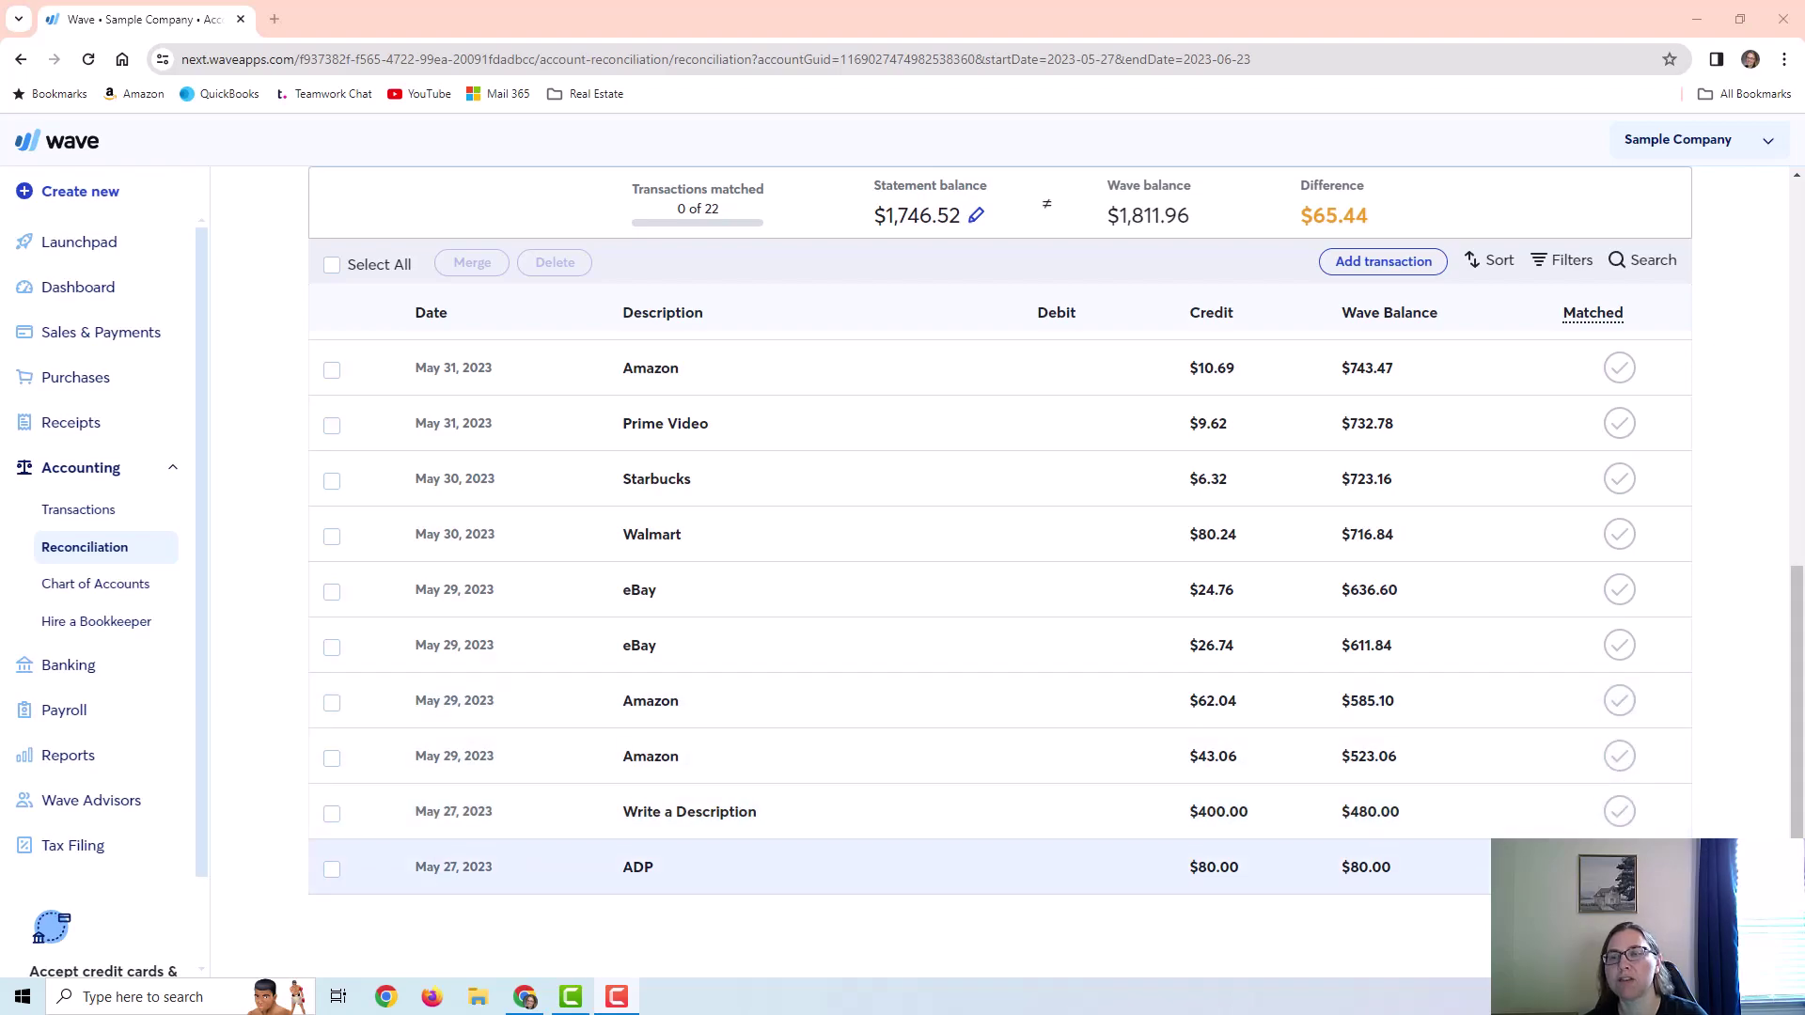
pyautogui.click(1619, 867)
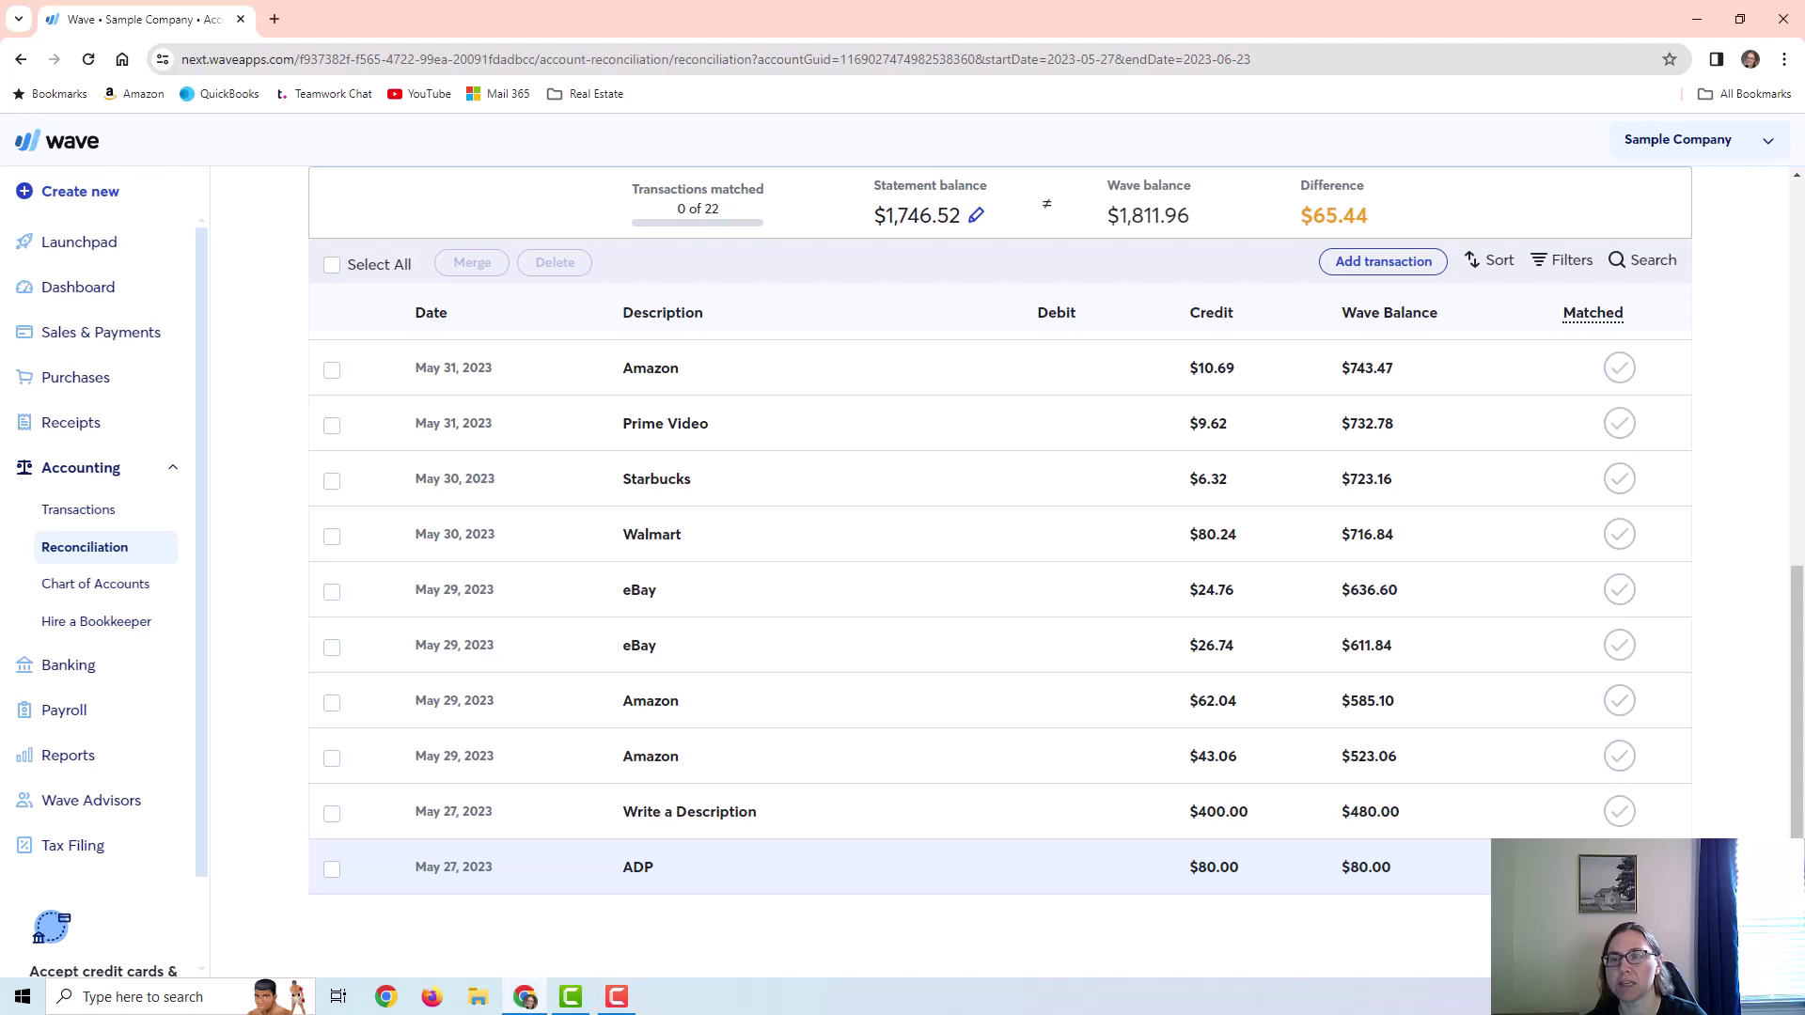
pyautogui.click(1617, 813)
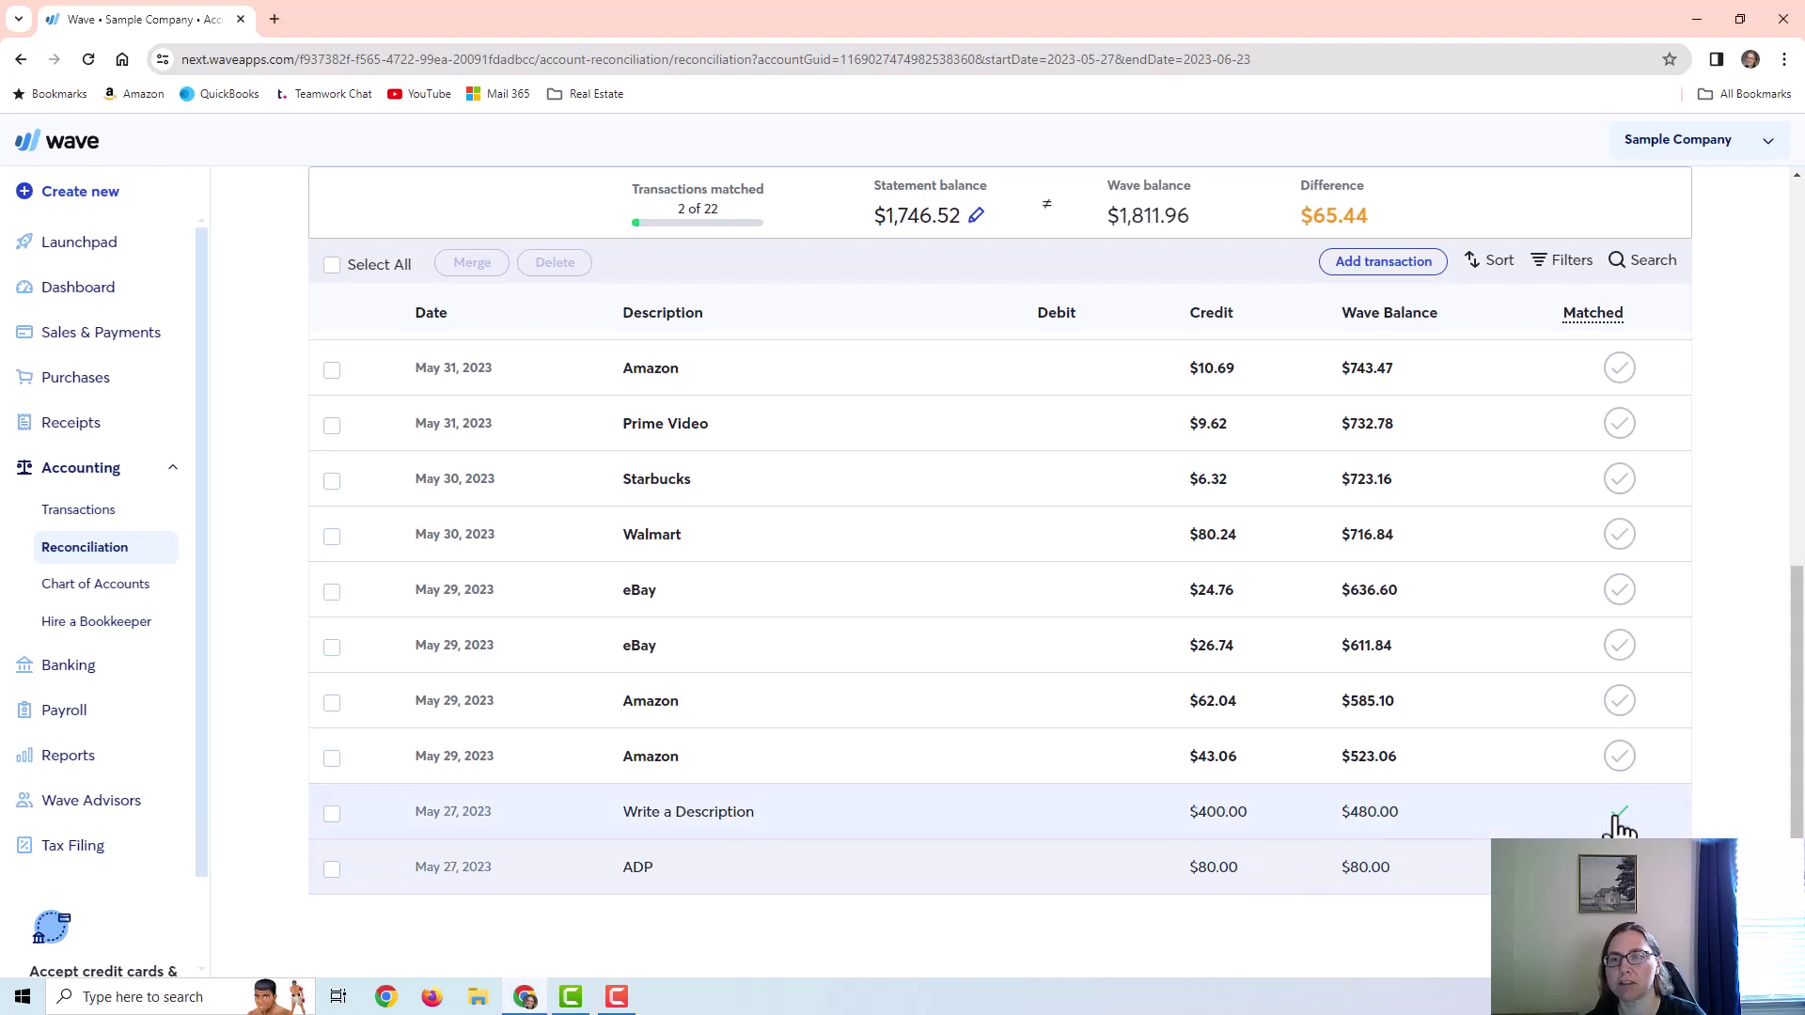
pyautogui.click(1617, 758)
pyautogui.moveTo(1585, 322)
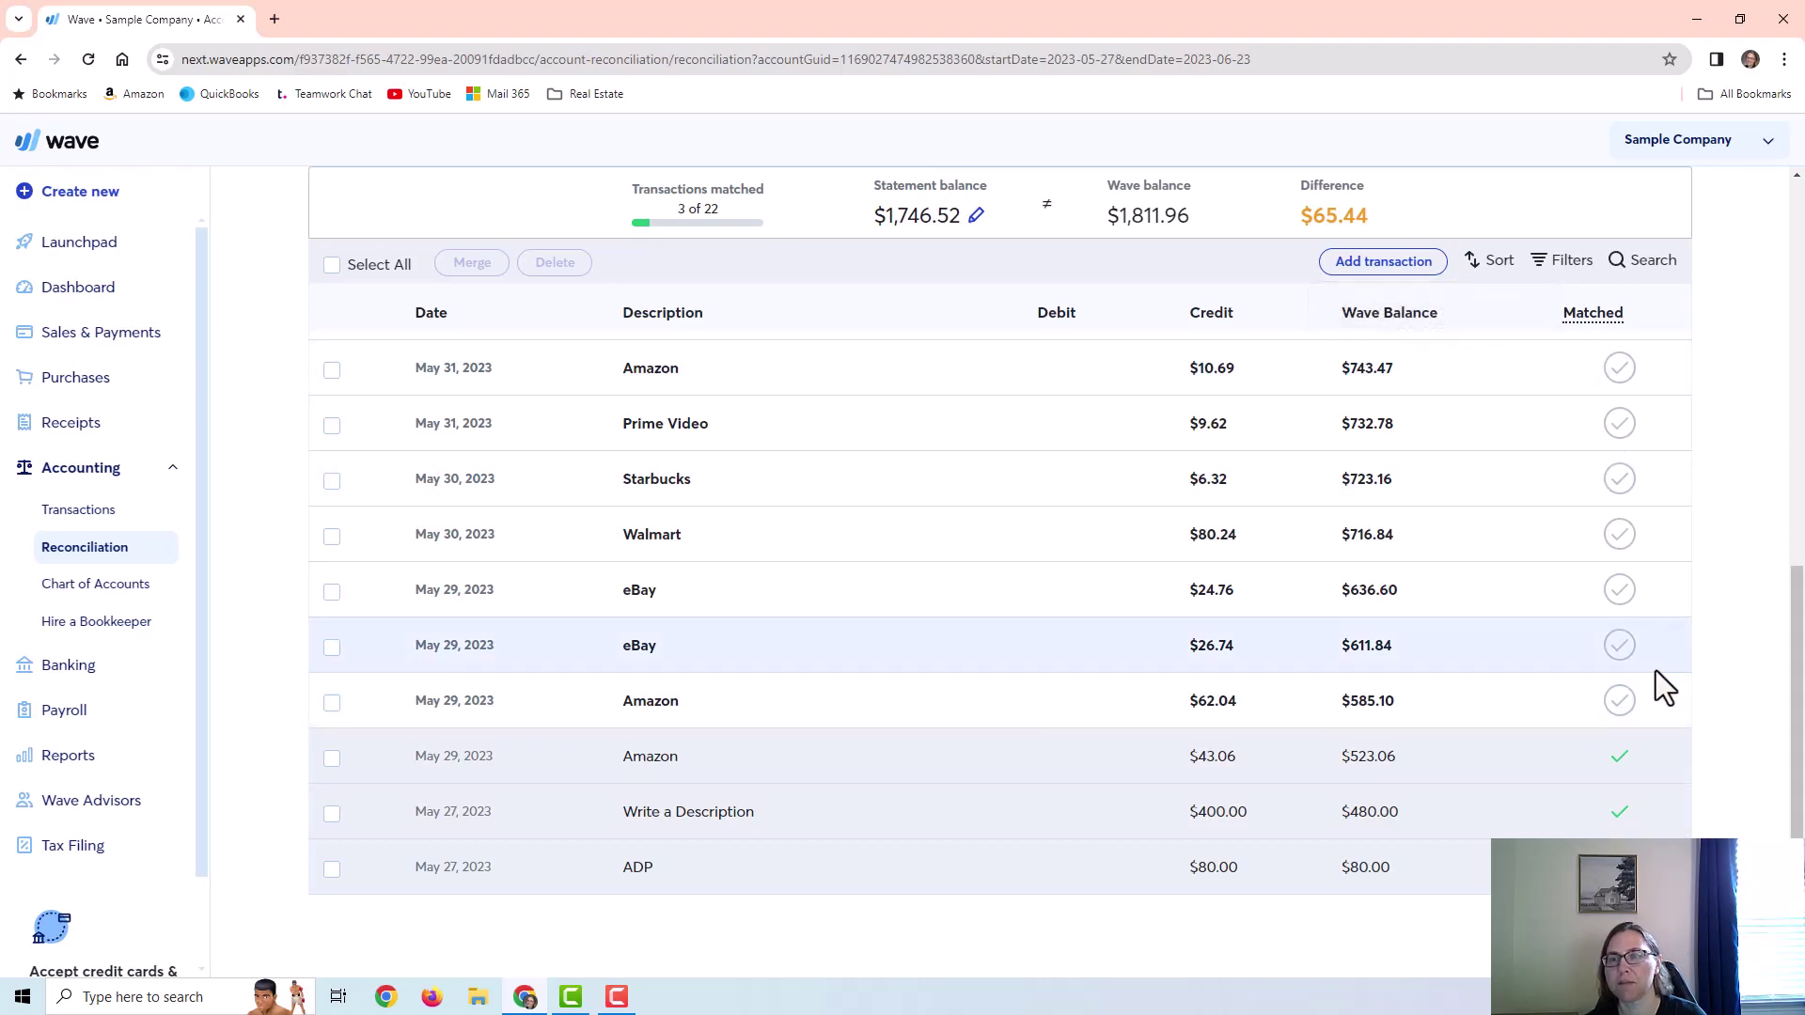
pyautogui.click(1618, 705)
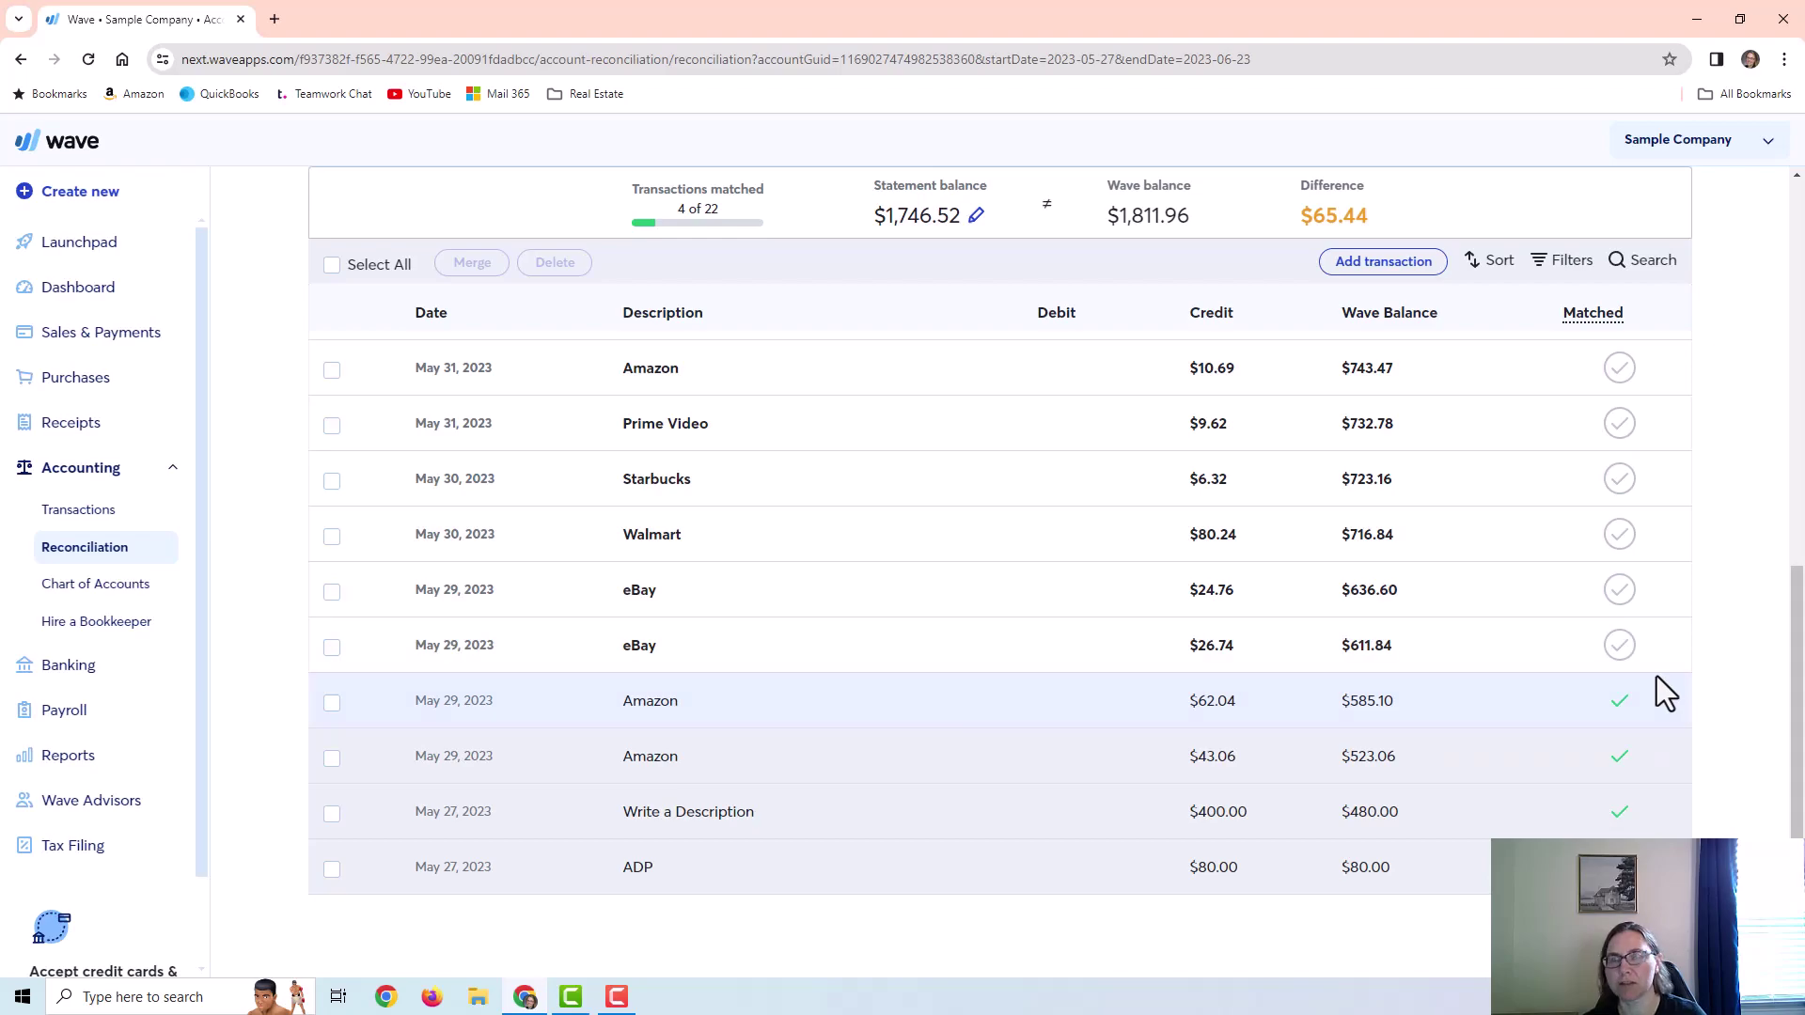
pyautogui.click(1621, 647)
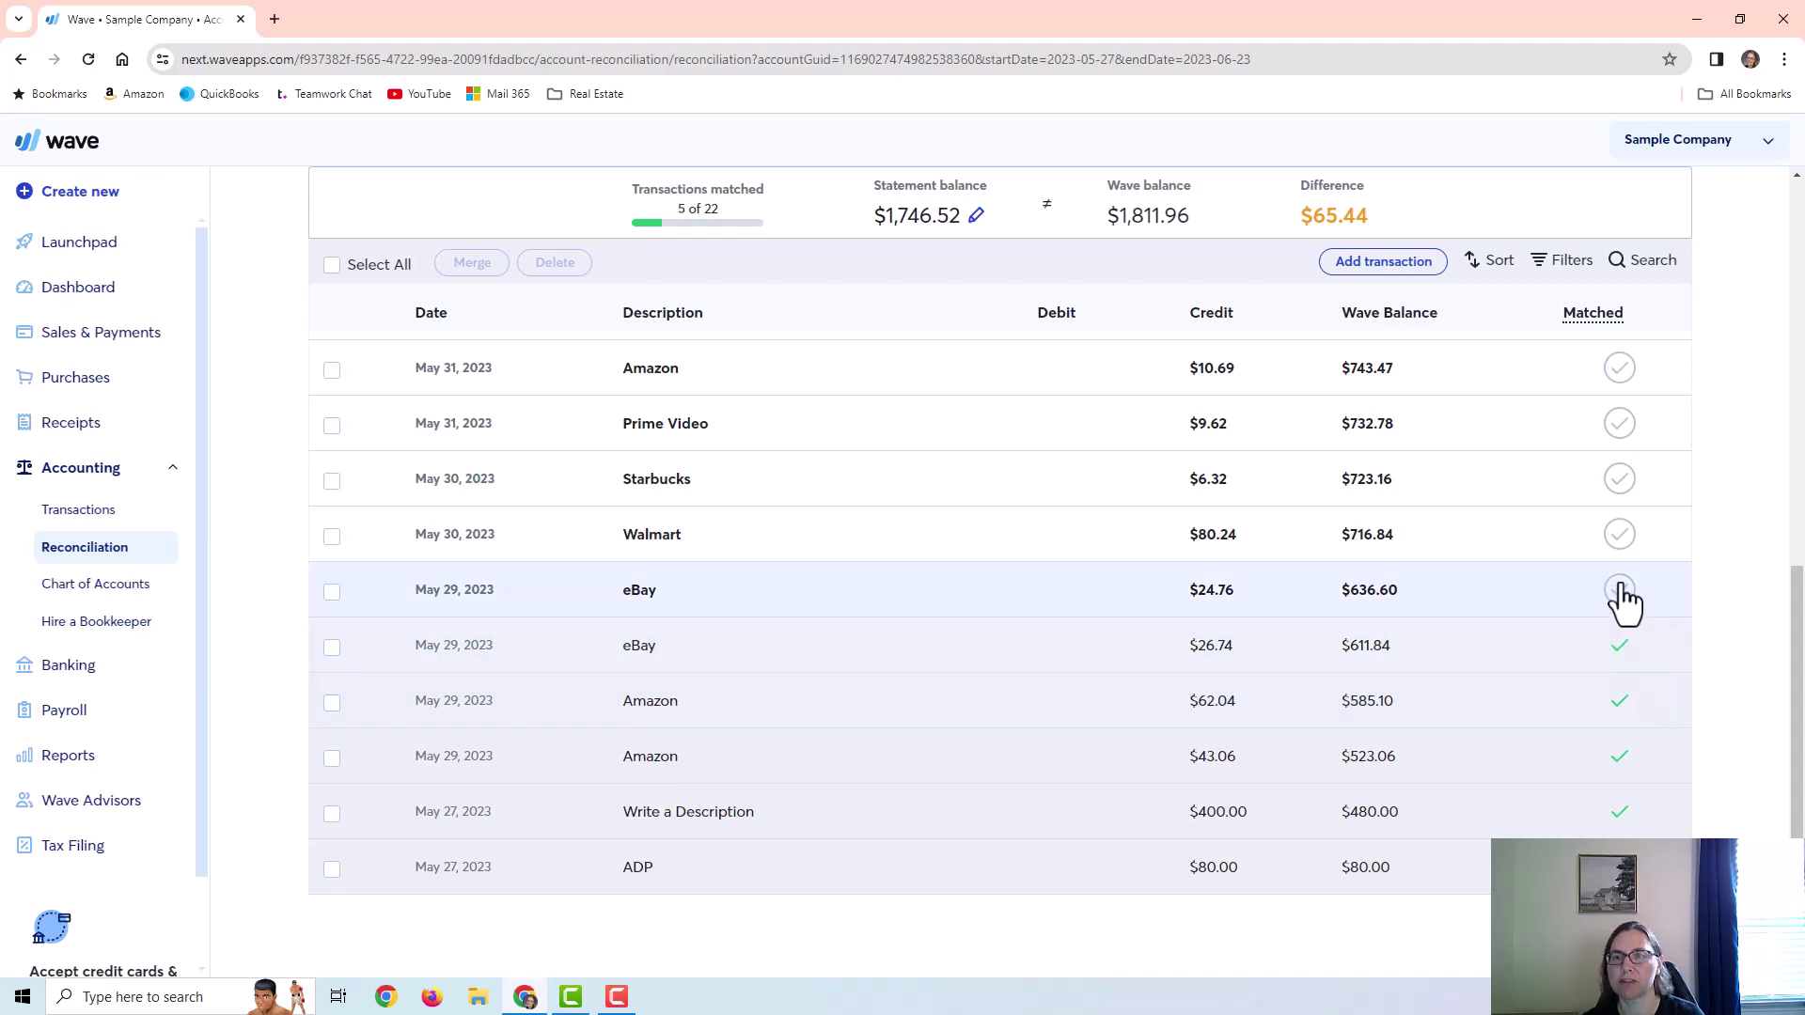
pyautogui.click(1619, 591)
pyautogui.click(1620, 536)
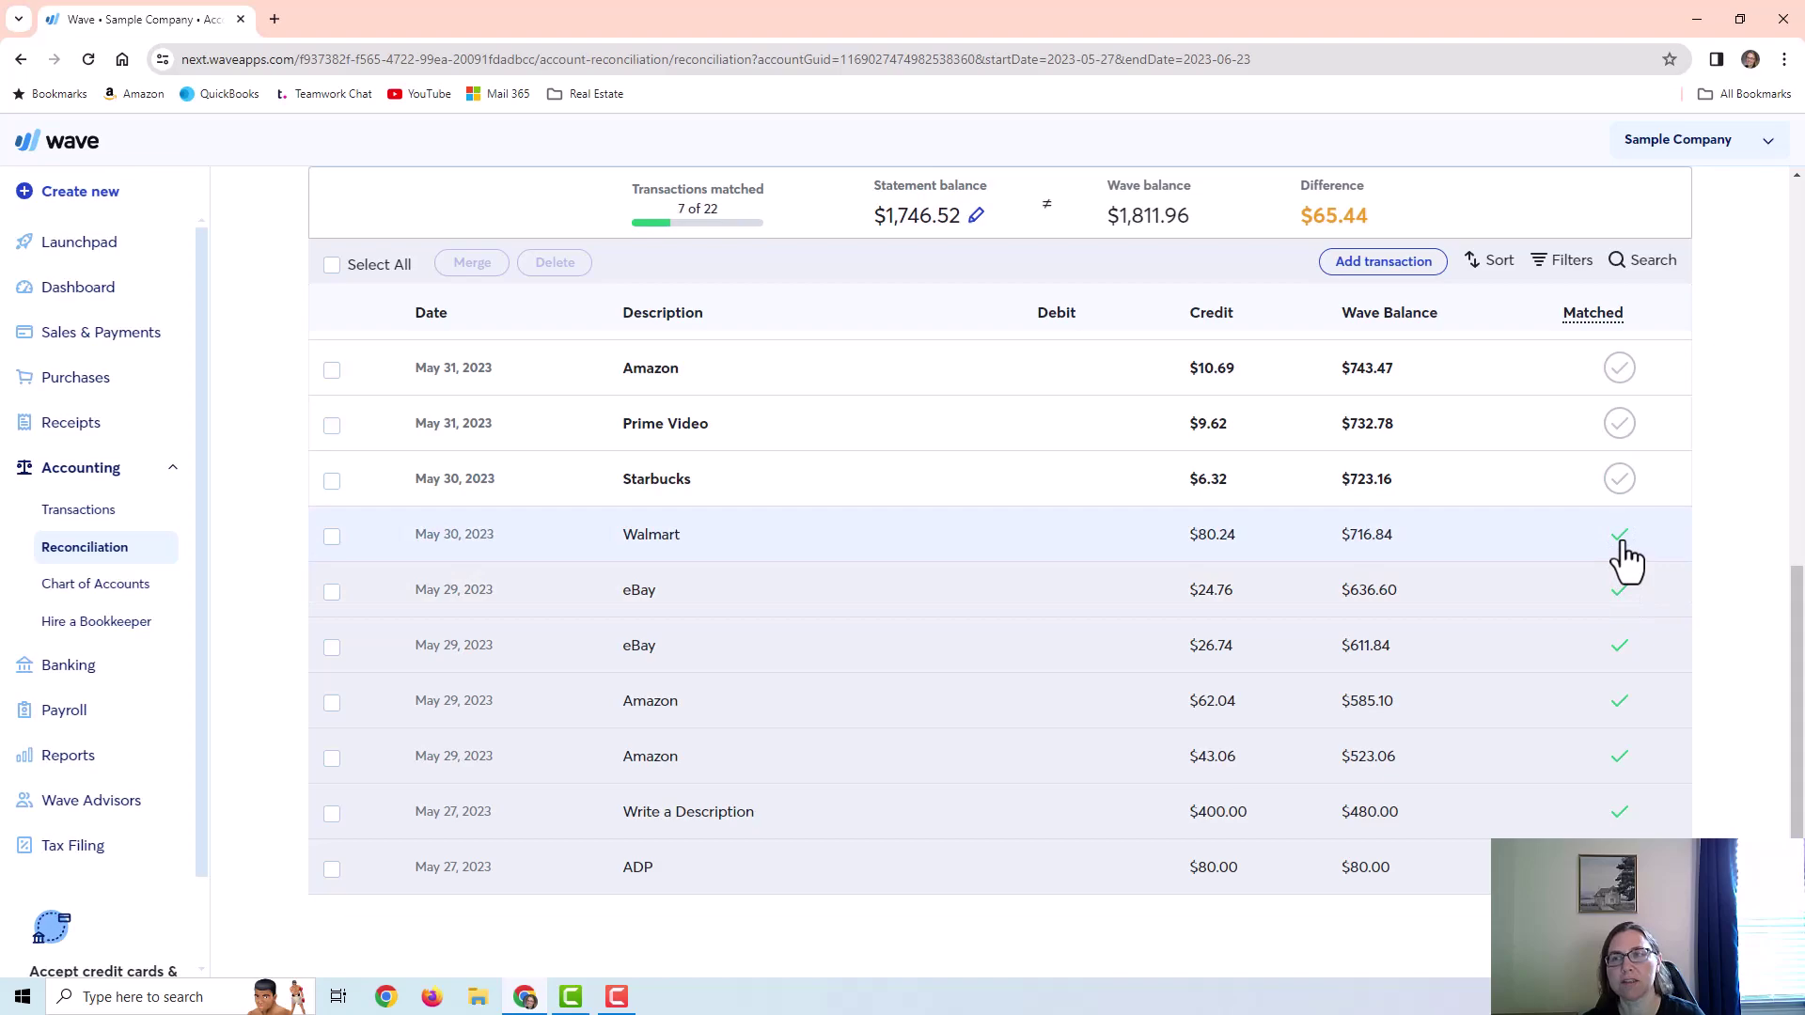
pyautogui.click(1620, 482)
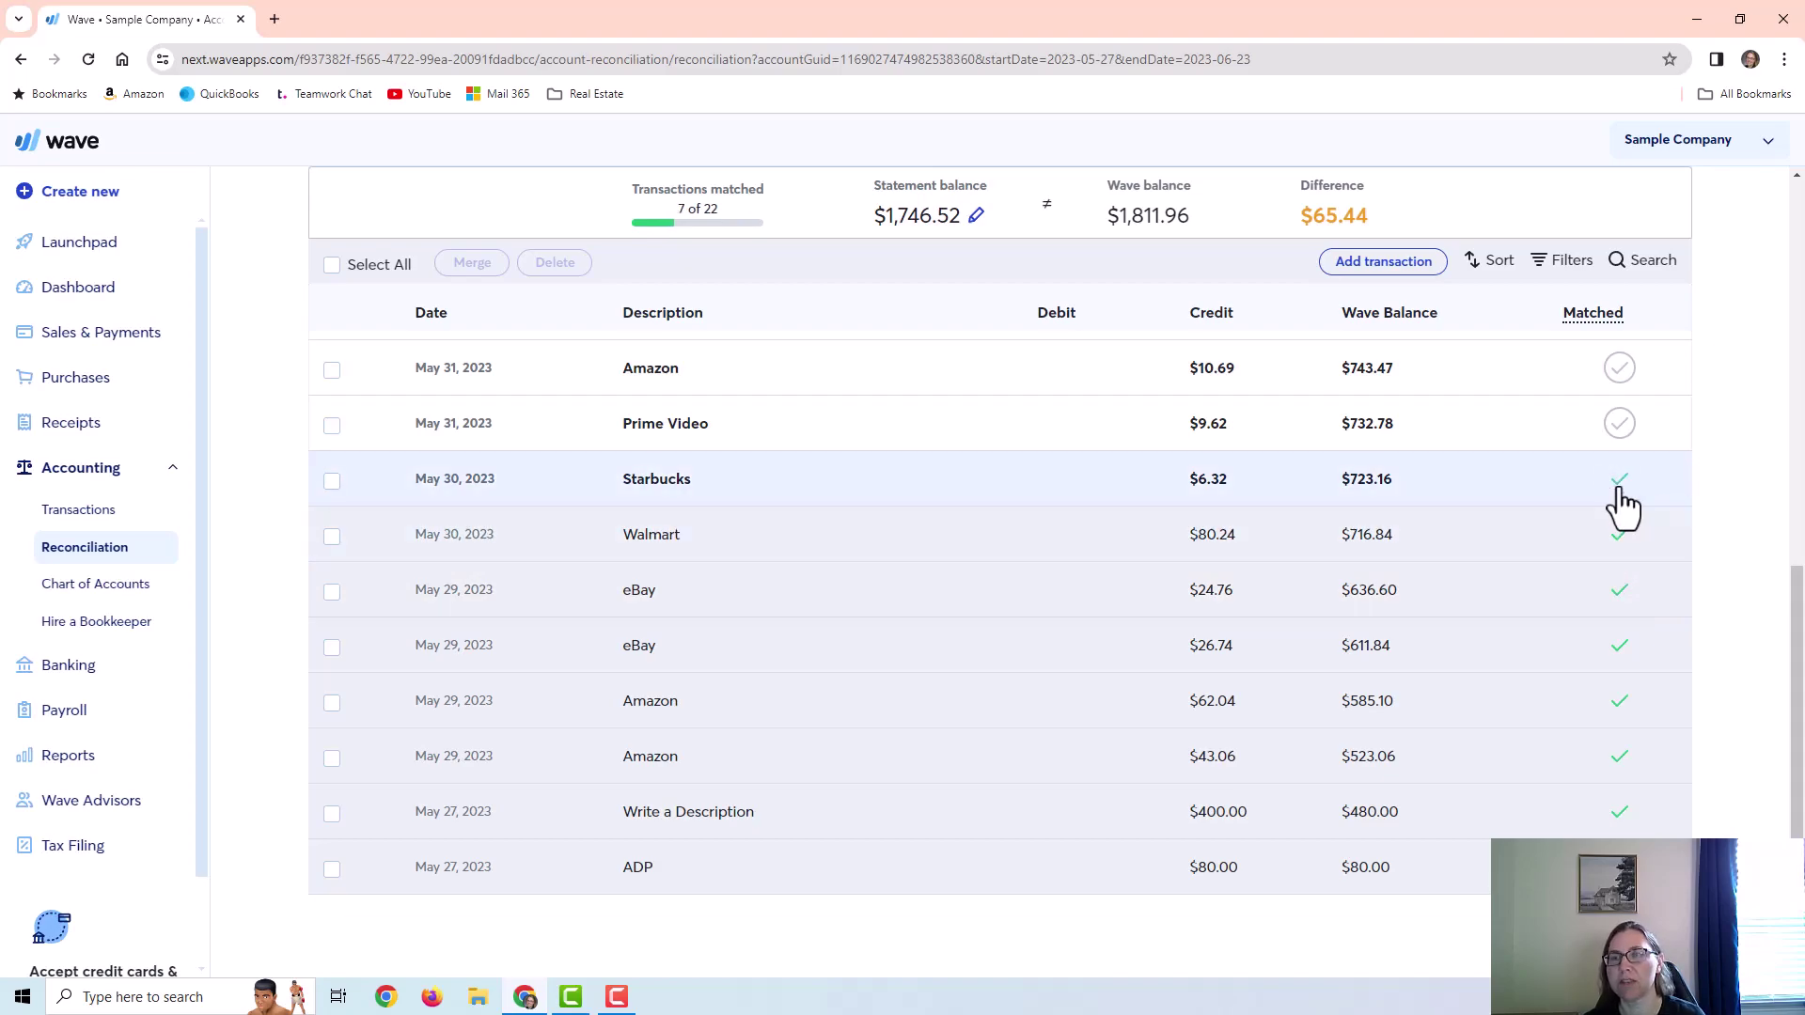
pyautogui.click(1619, 424)
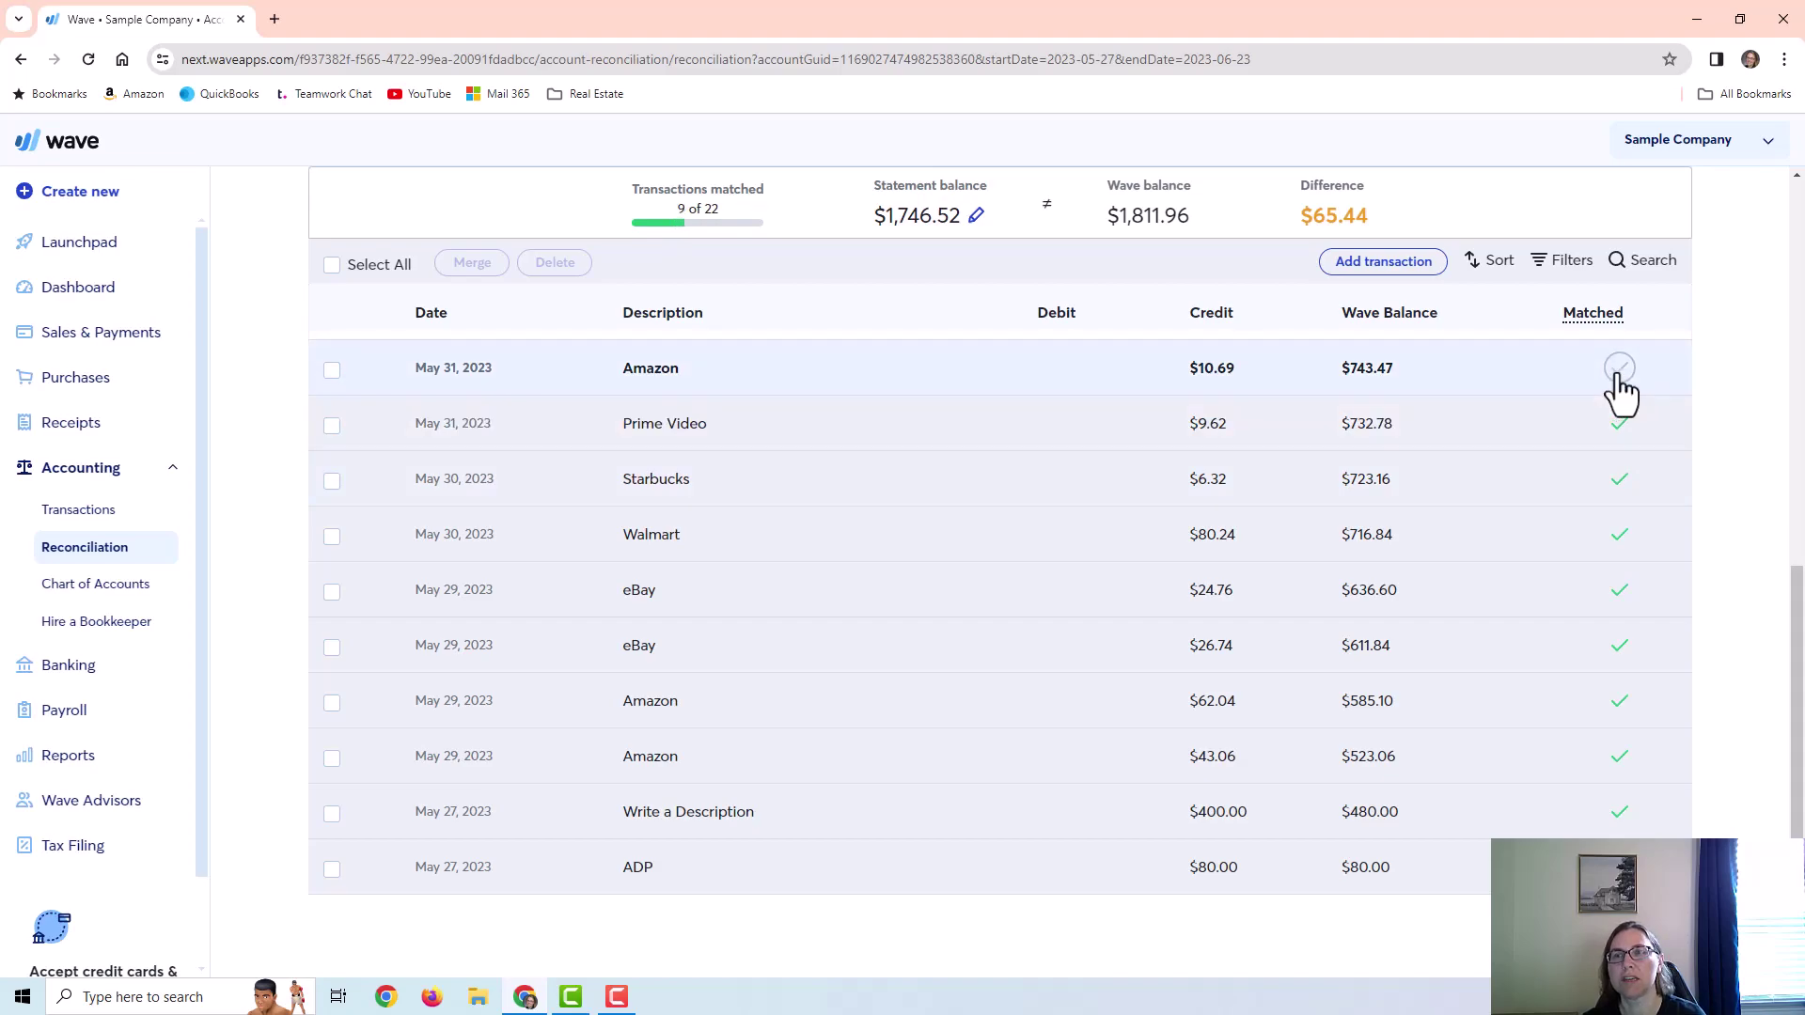
pyautogui.click(1618, 379)
# Step: Match Amazon $43.87, Created Transfer, XYZ CPA Firm, lunch, meal with client, ABC and Paypal entries
pyautogui.scroll(2, 1657, 504)
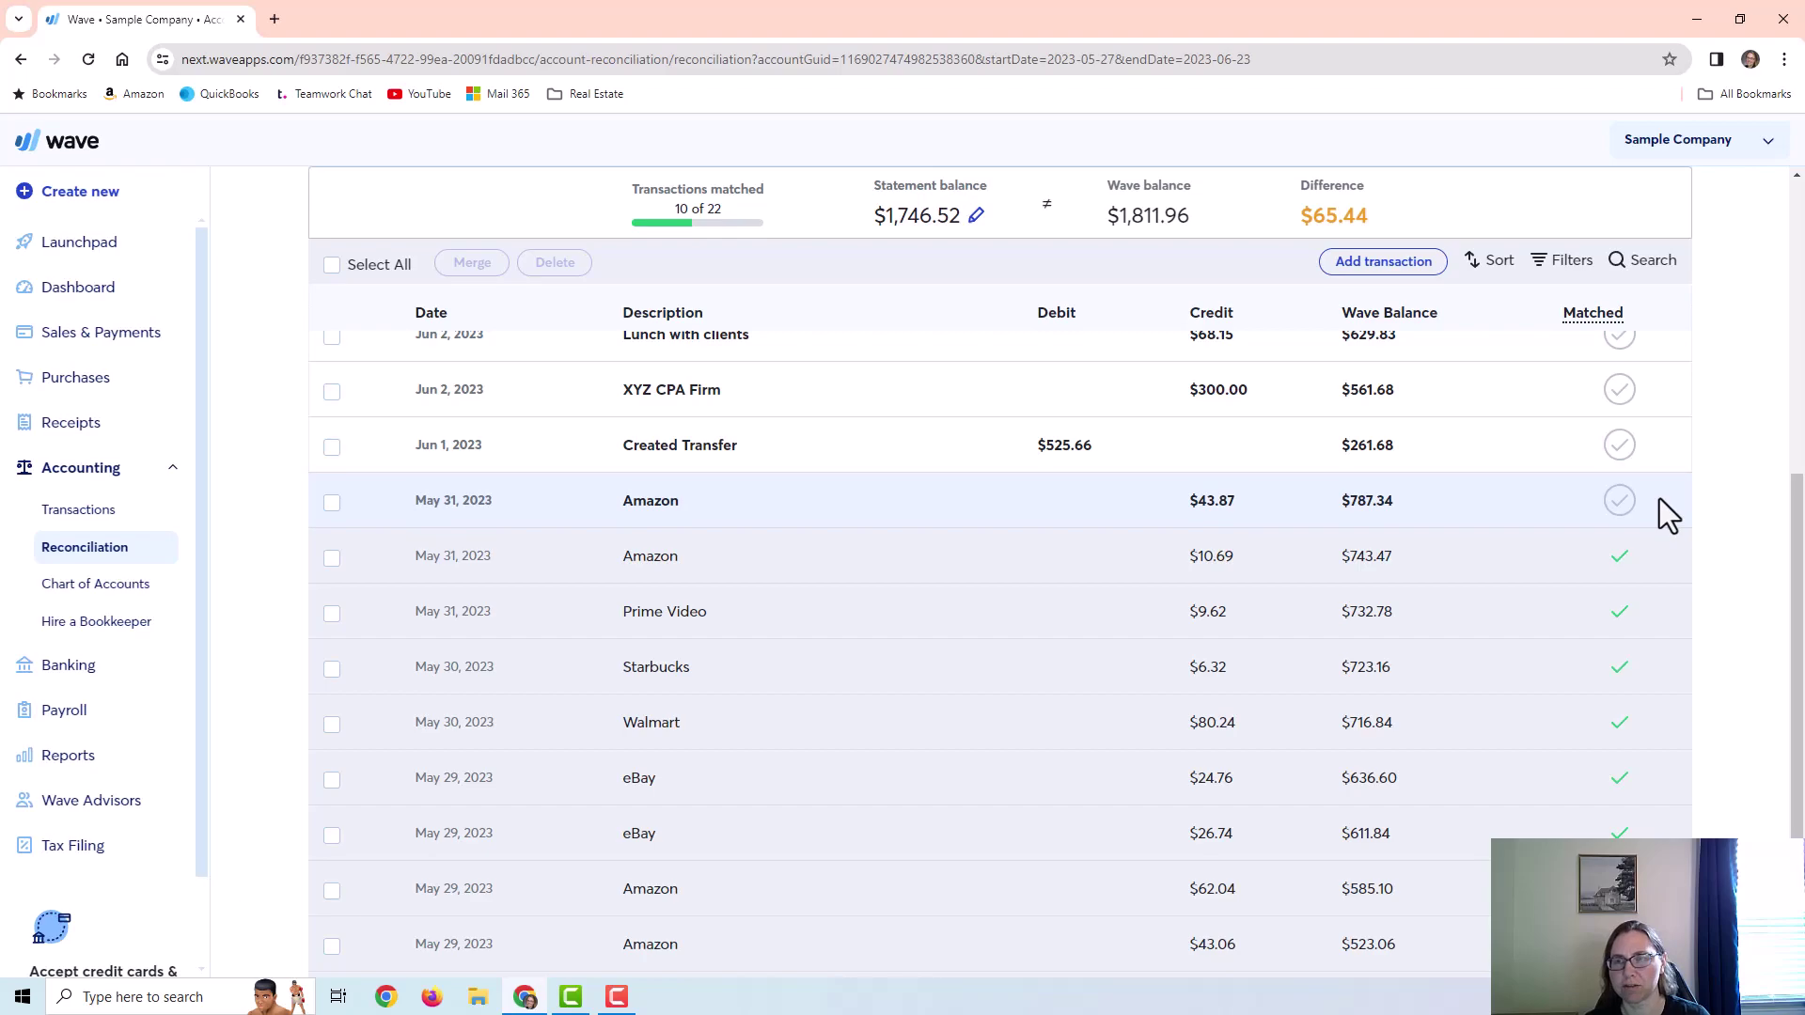
pyautogui.click(1619, 501)
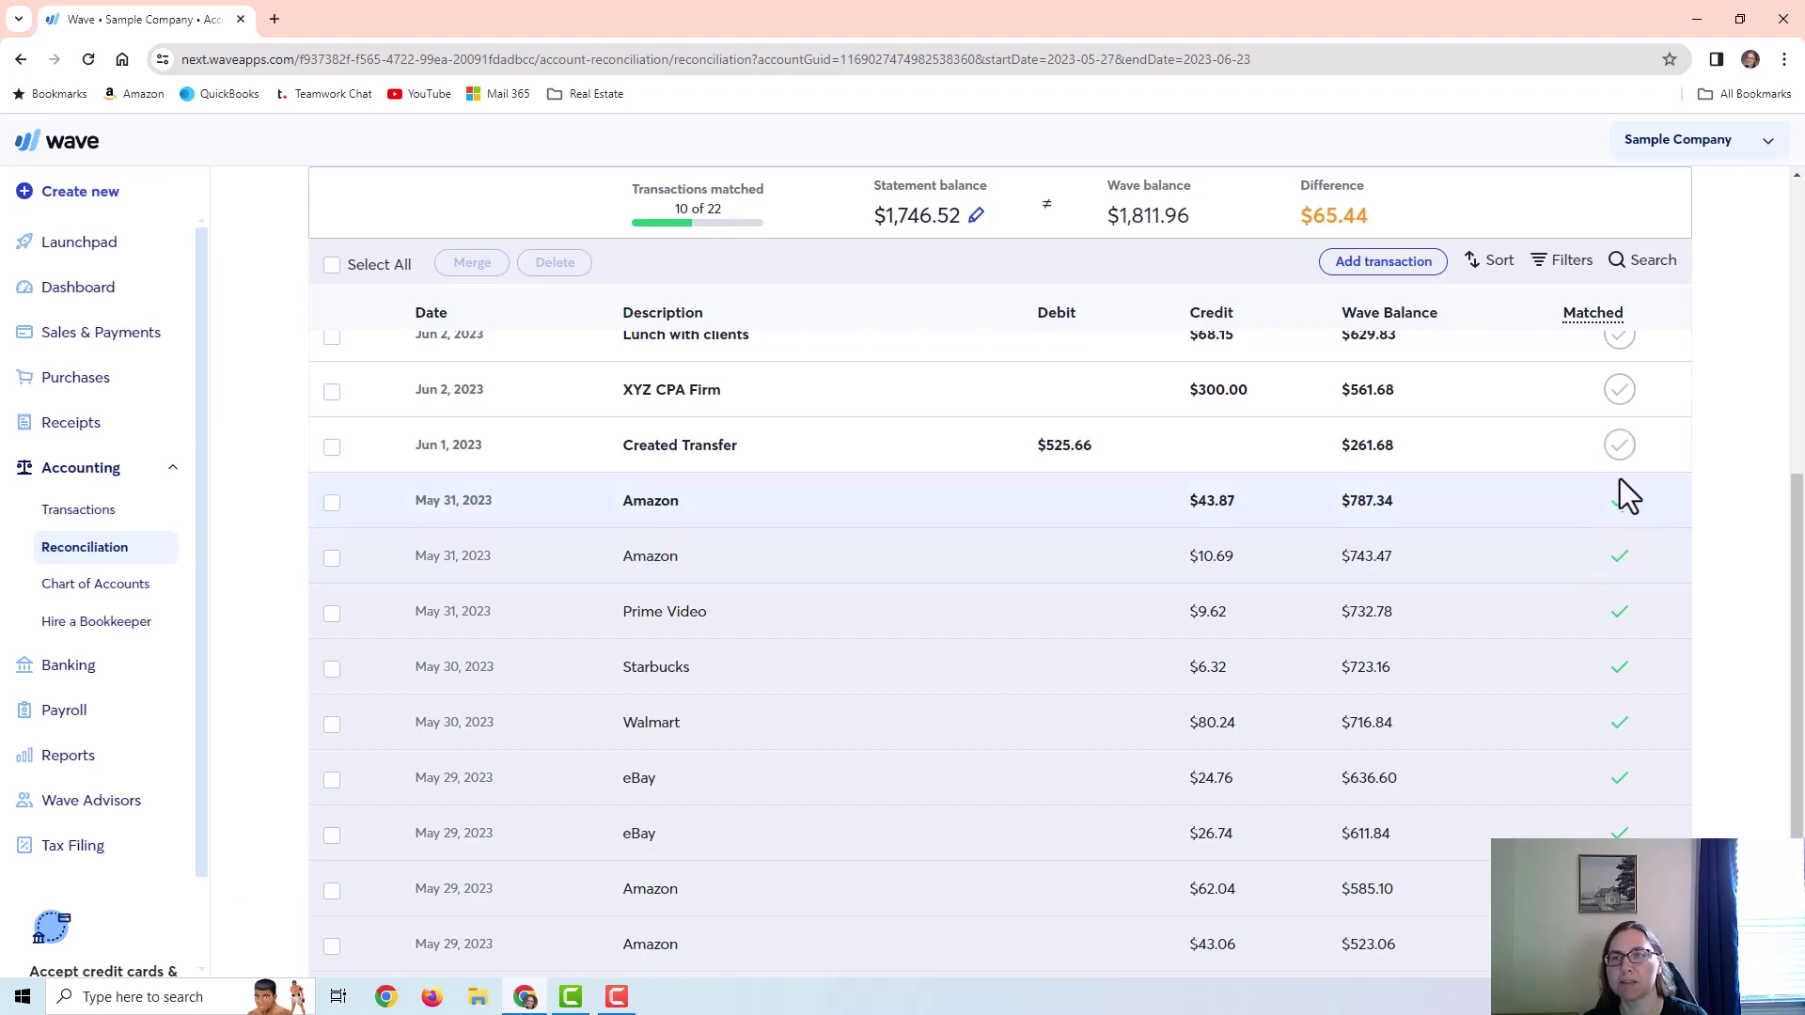
pyautogui.click(1620, 450)
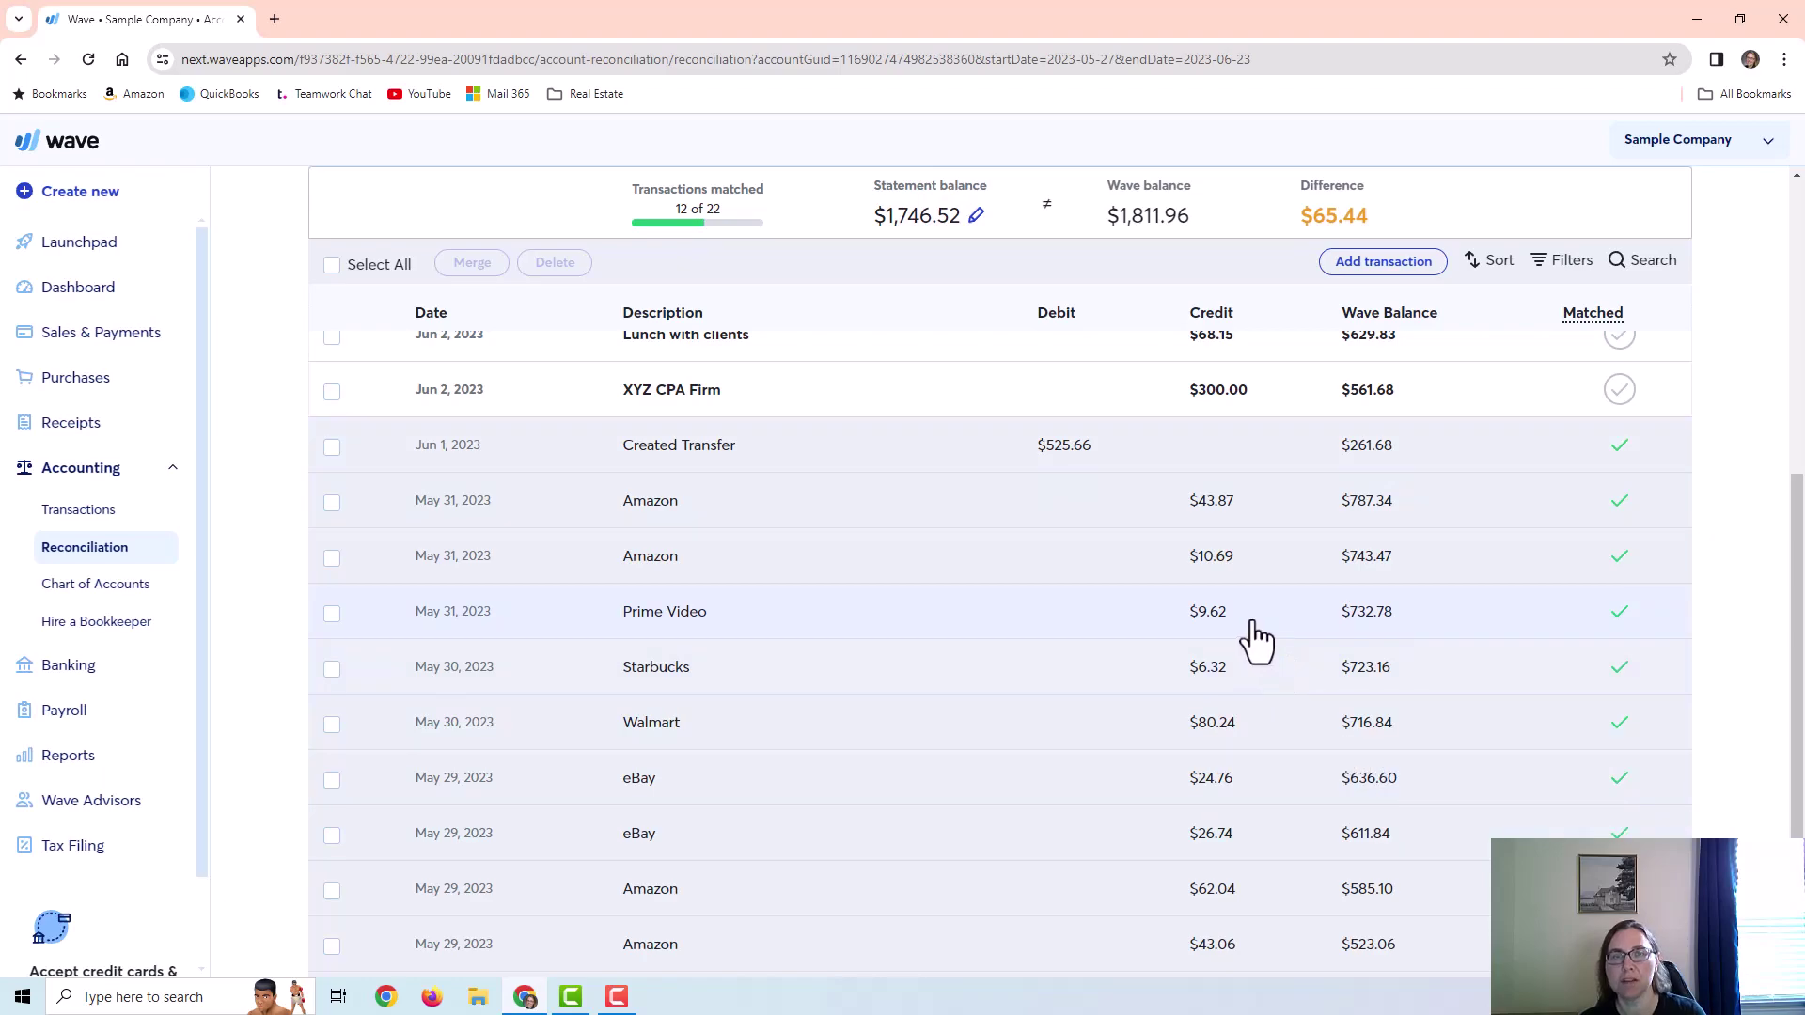
pyautogui.scroll(1, 1410, 602)
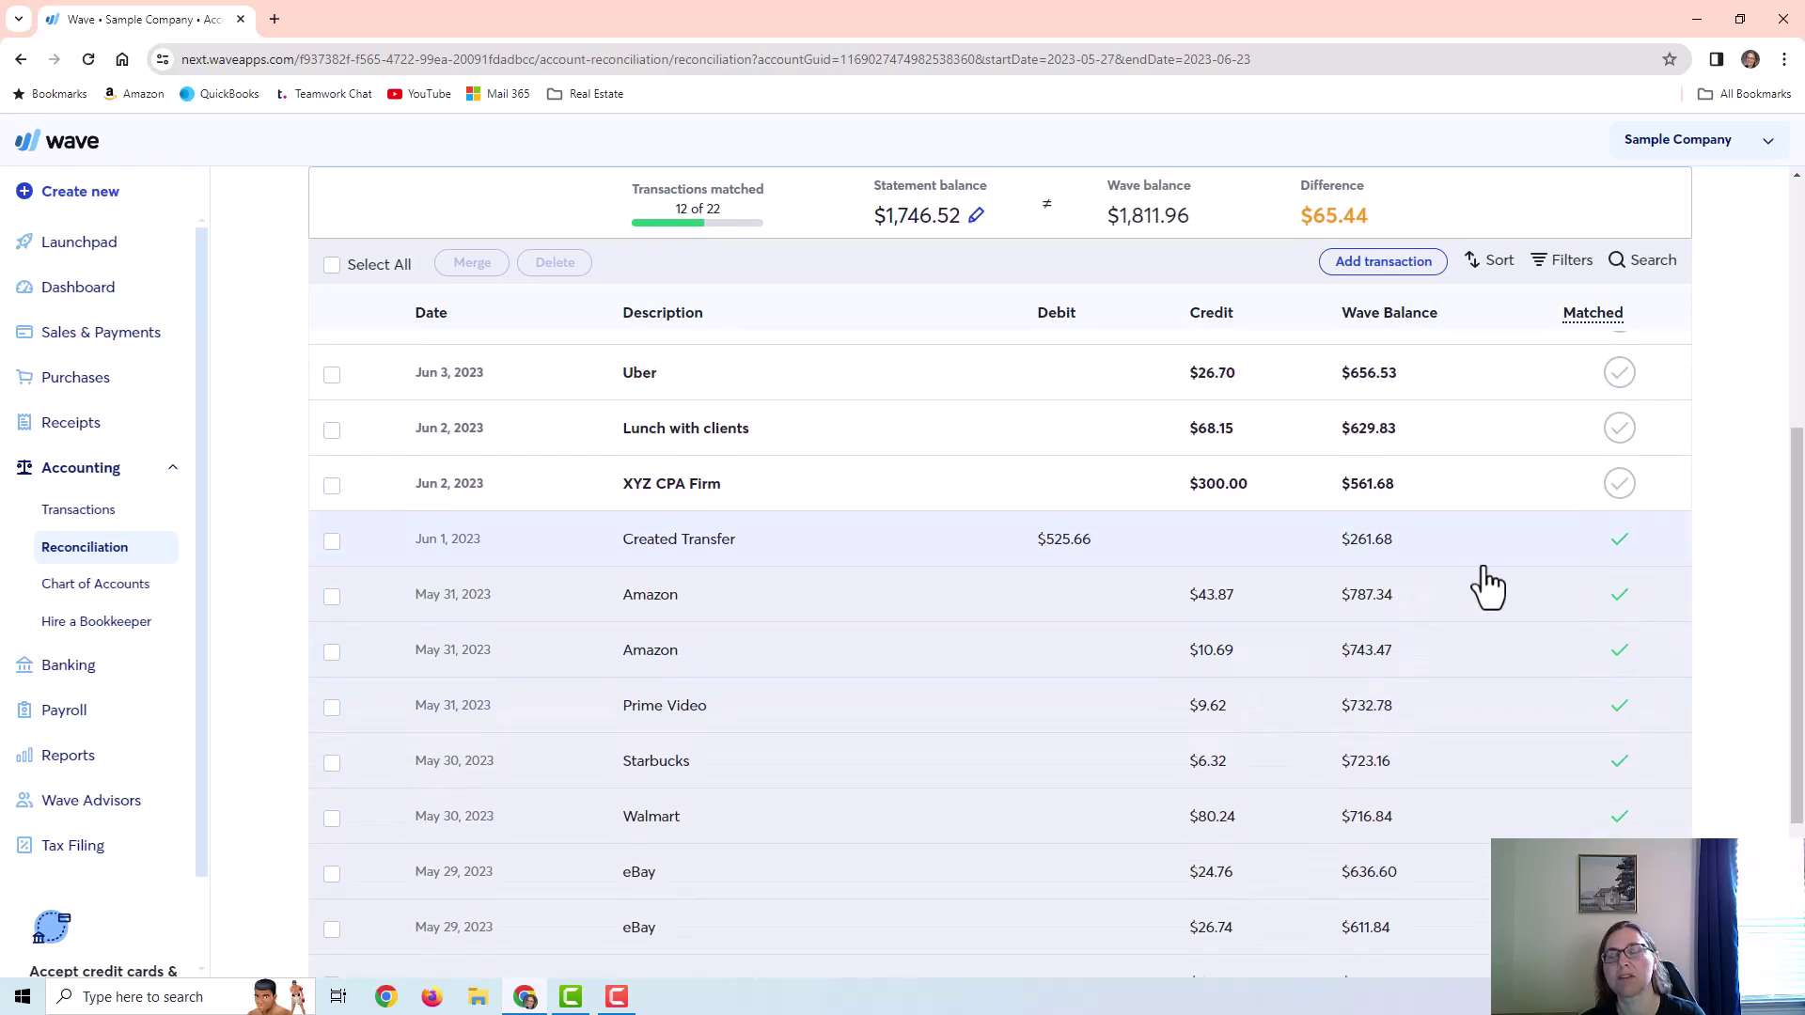
pyautogui.click(1619, 483)
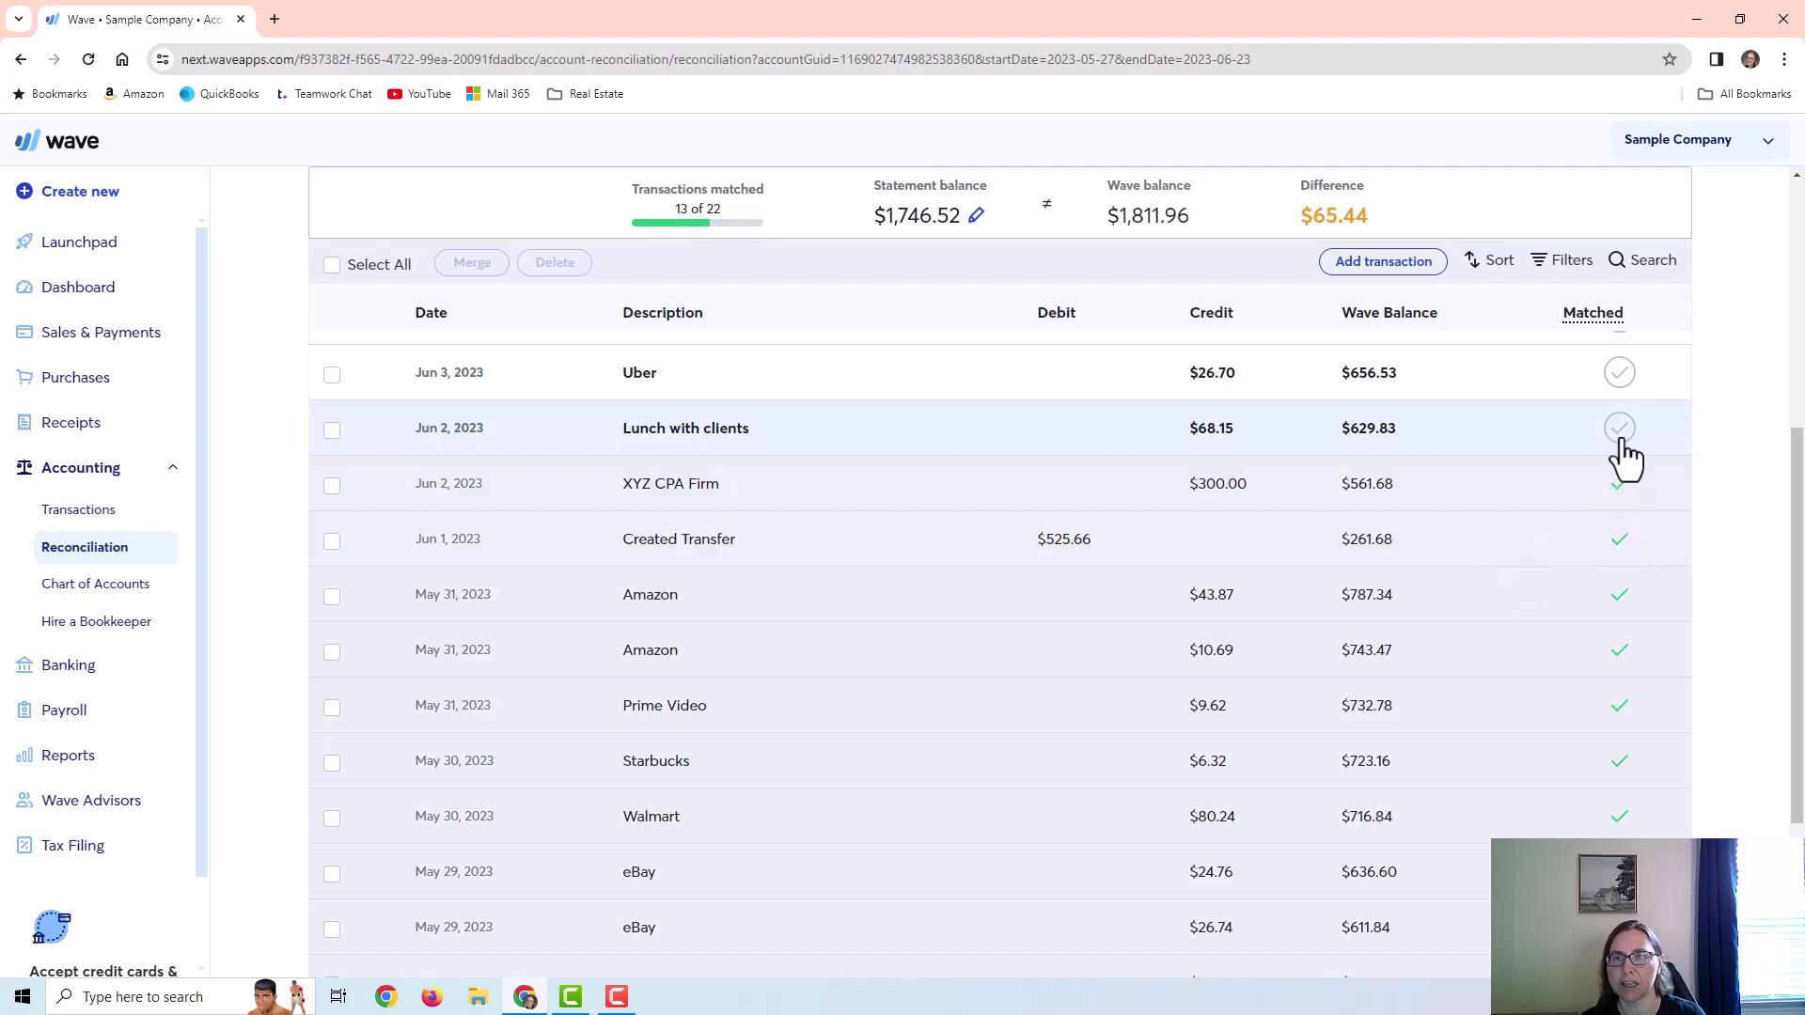
pyautogui.click(1621, 434)
pyautogui.scroll(3, 1635, 442)
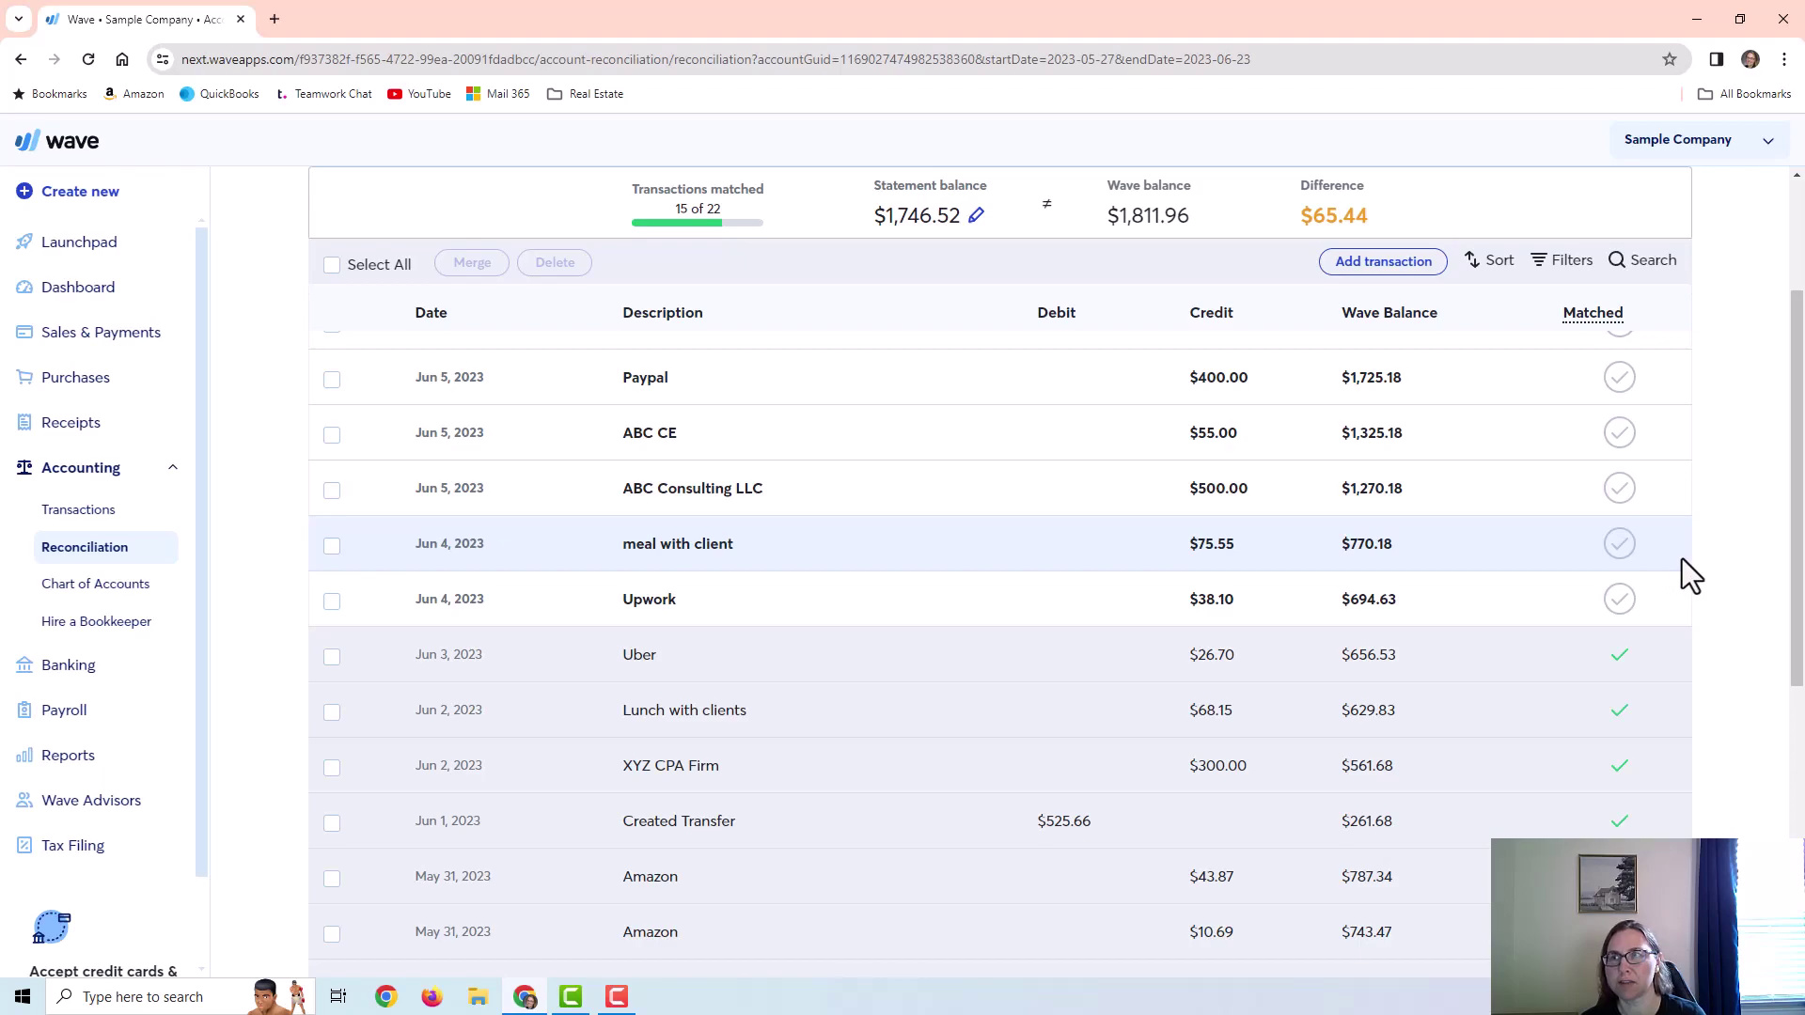
pyautogui.click(1622, 543)
pyautogui.click(1621, 488)
pyautogui.click(1622, 433)
pyautogui.click(1619, 377)
pyautogui.scroll(2, 1623, 526)
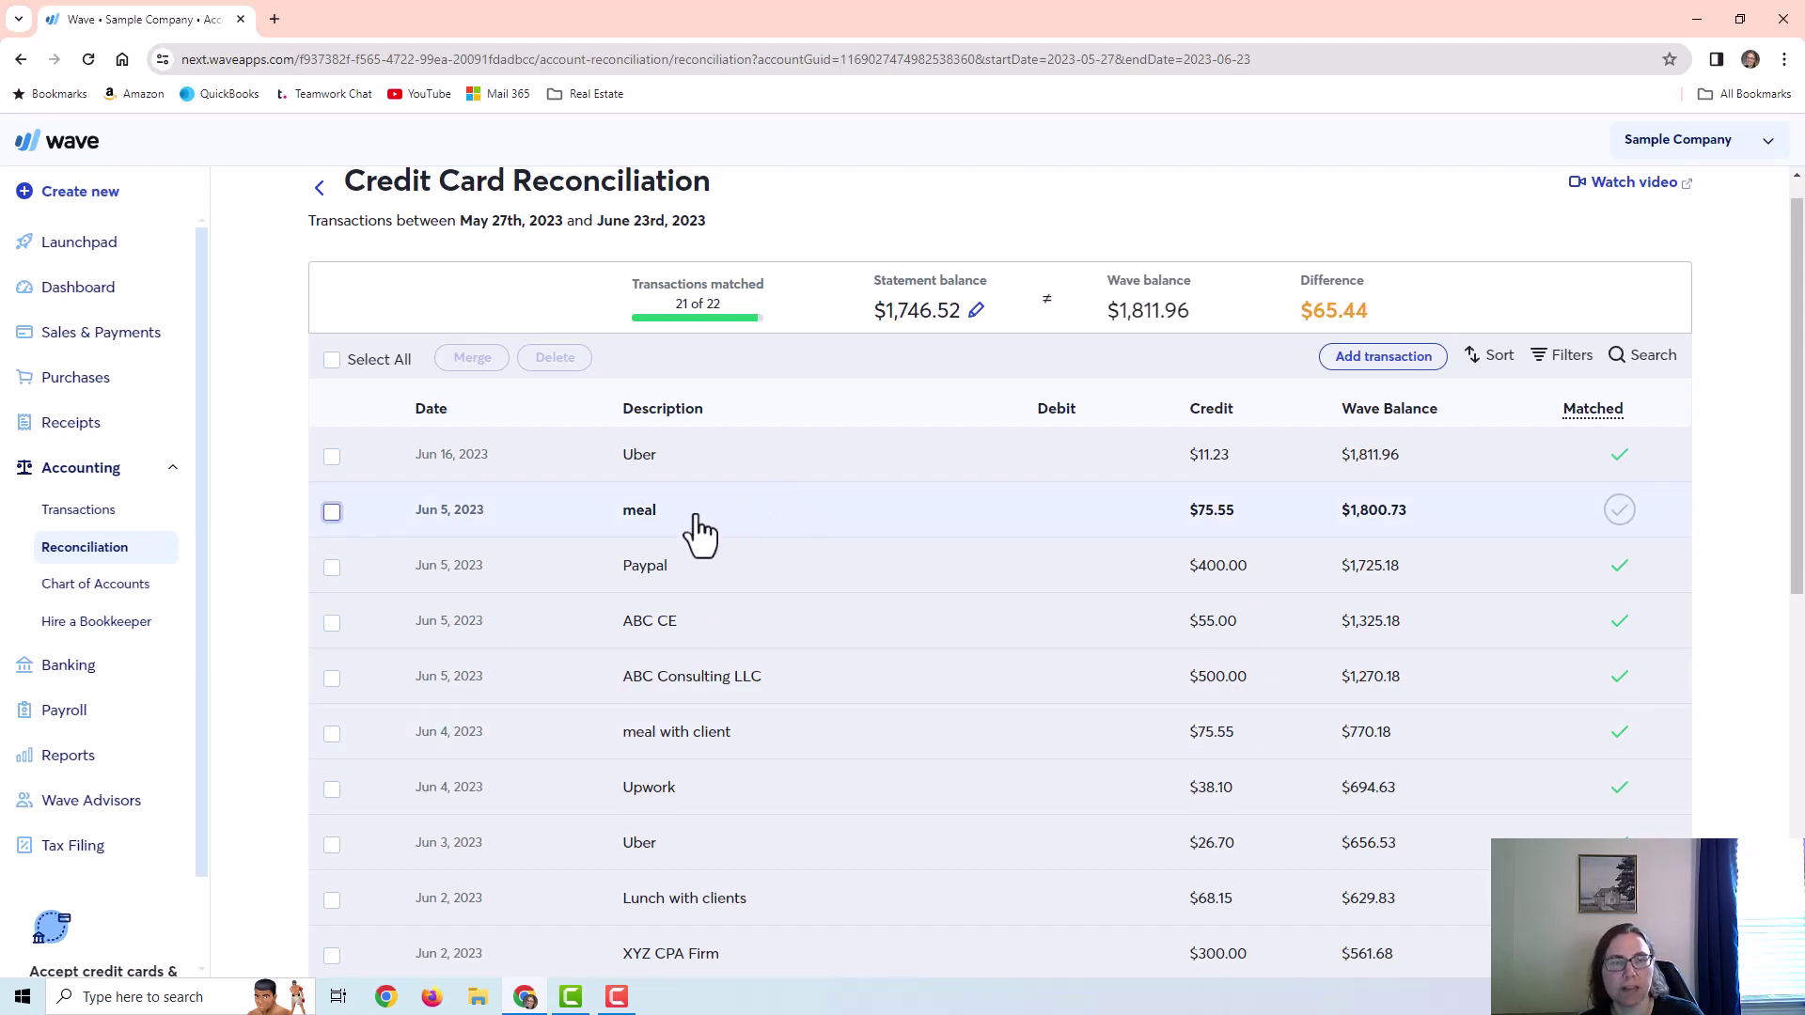
# Step: Compare the Jun 5 meal against meal with client, leaving only the $75.55 Jun 5 meal selected
pyautogui.click(332, 512)
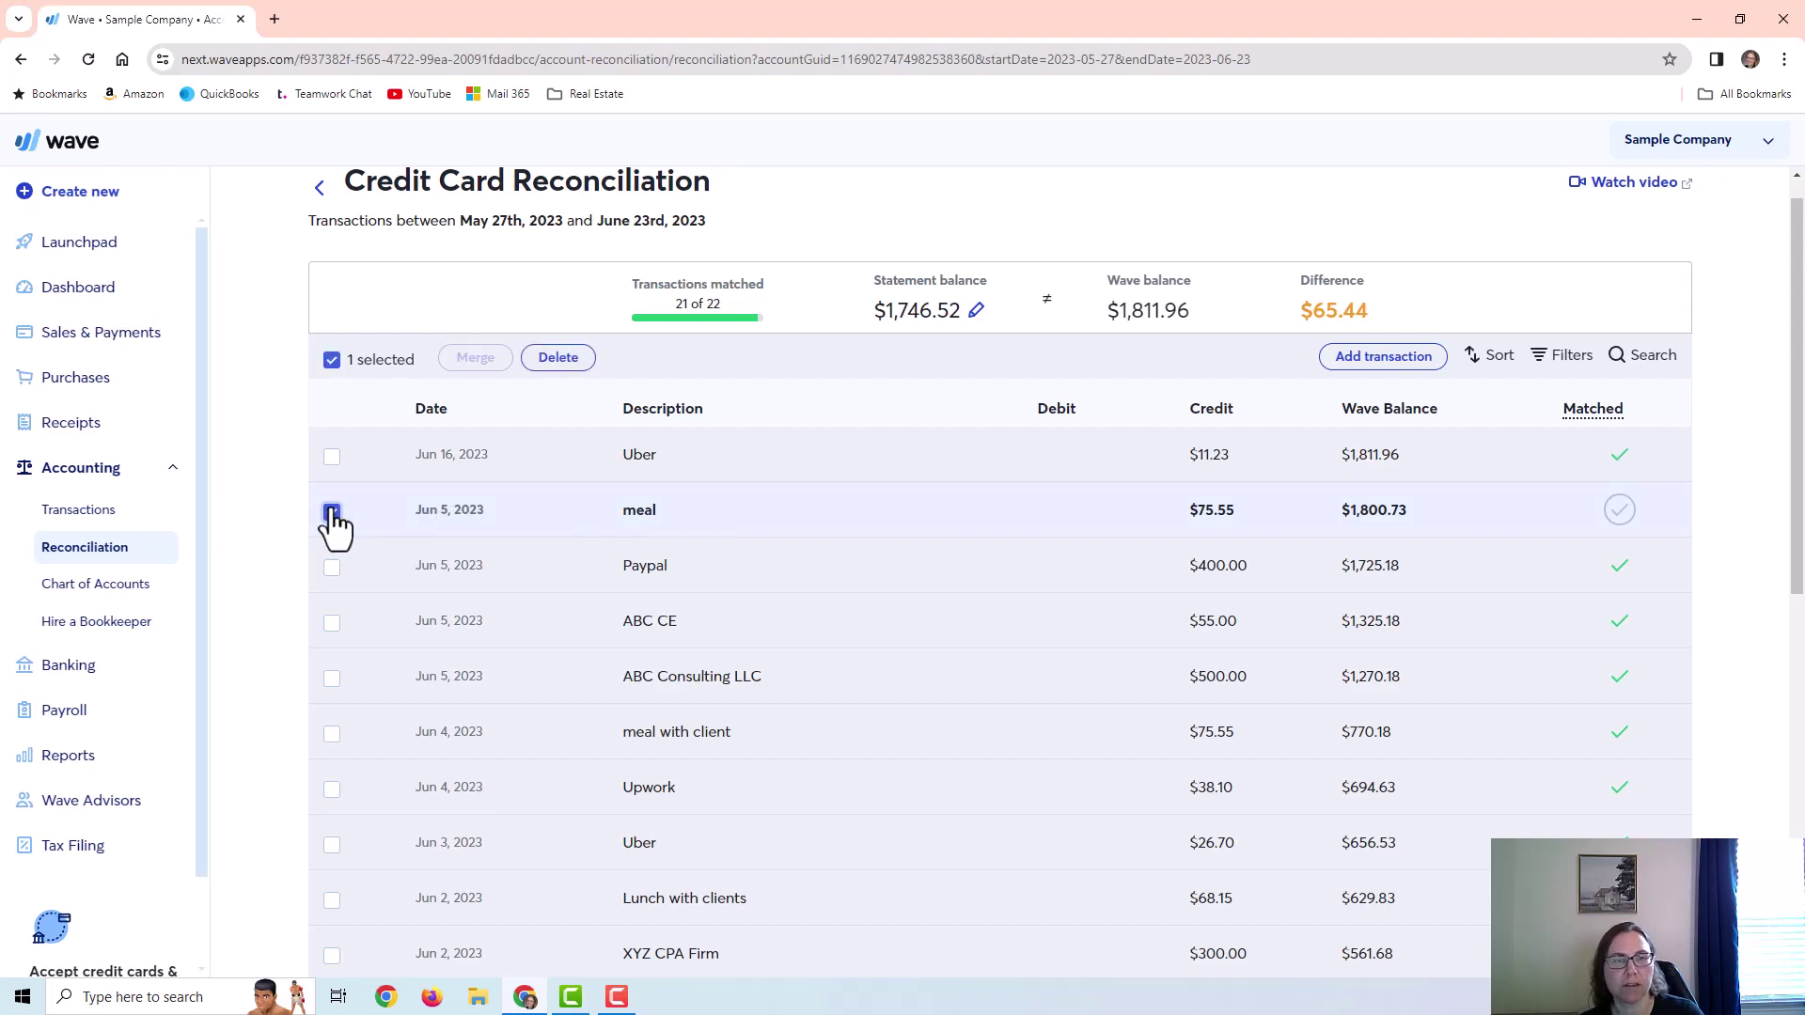
pyautogui.click(331, 734)
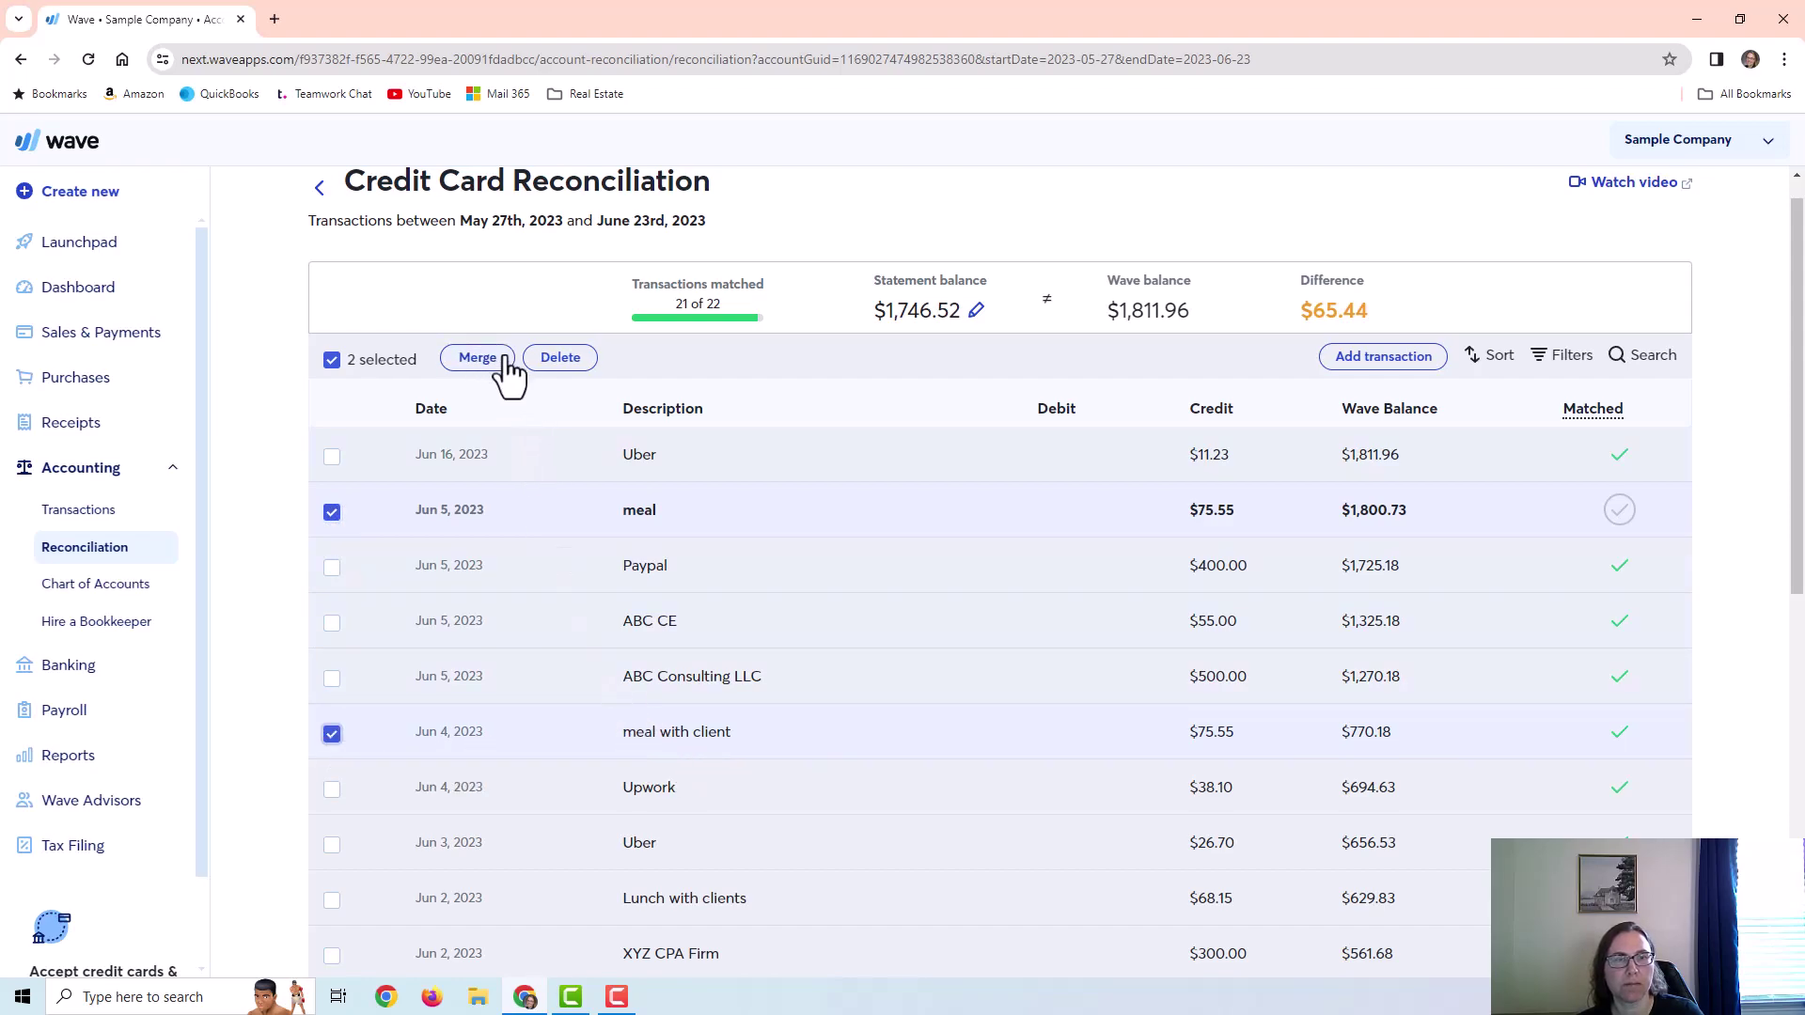
pyautogui.click(332, 734)
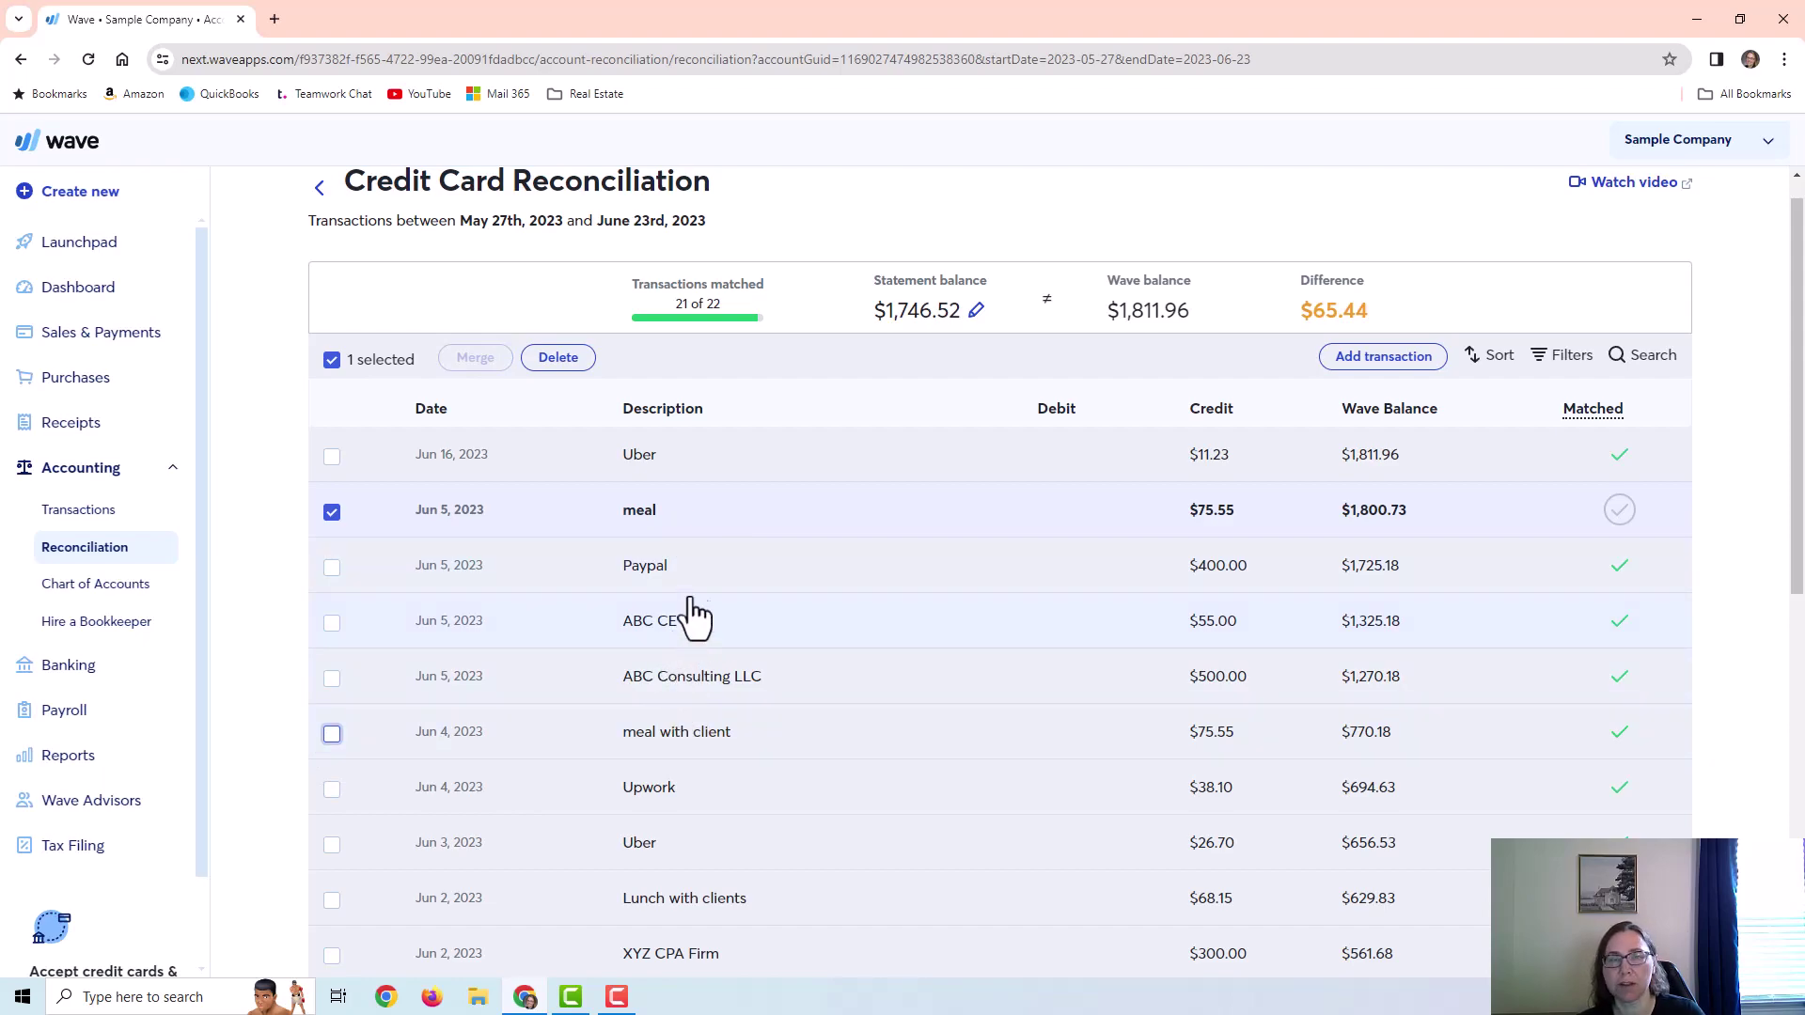
pyautogui.click(330, 514)
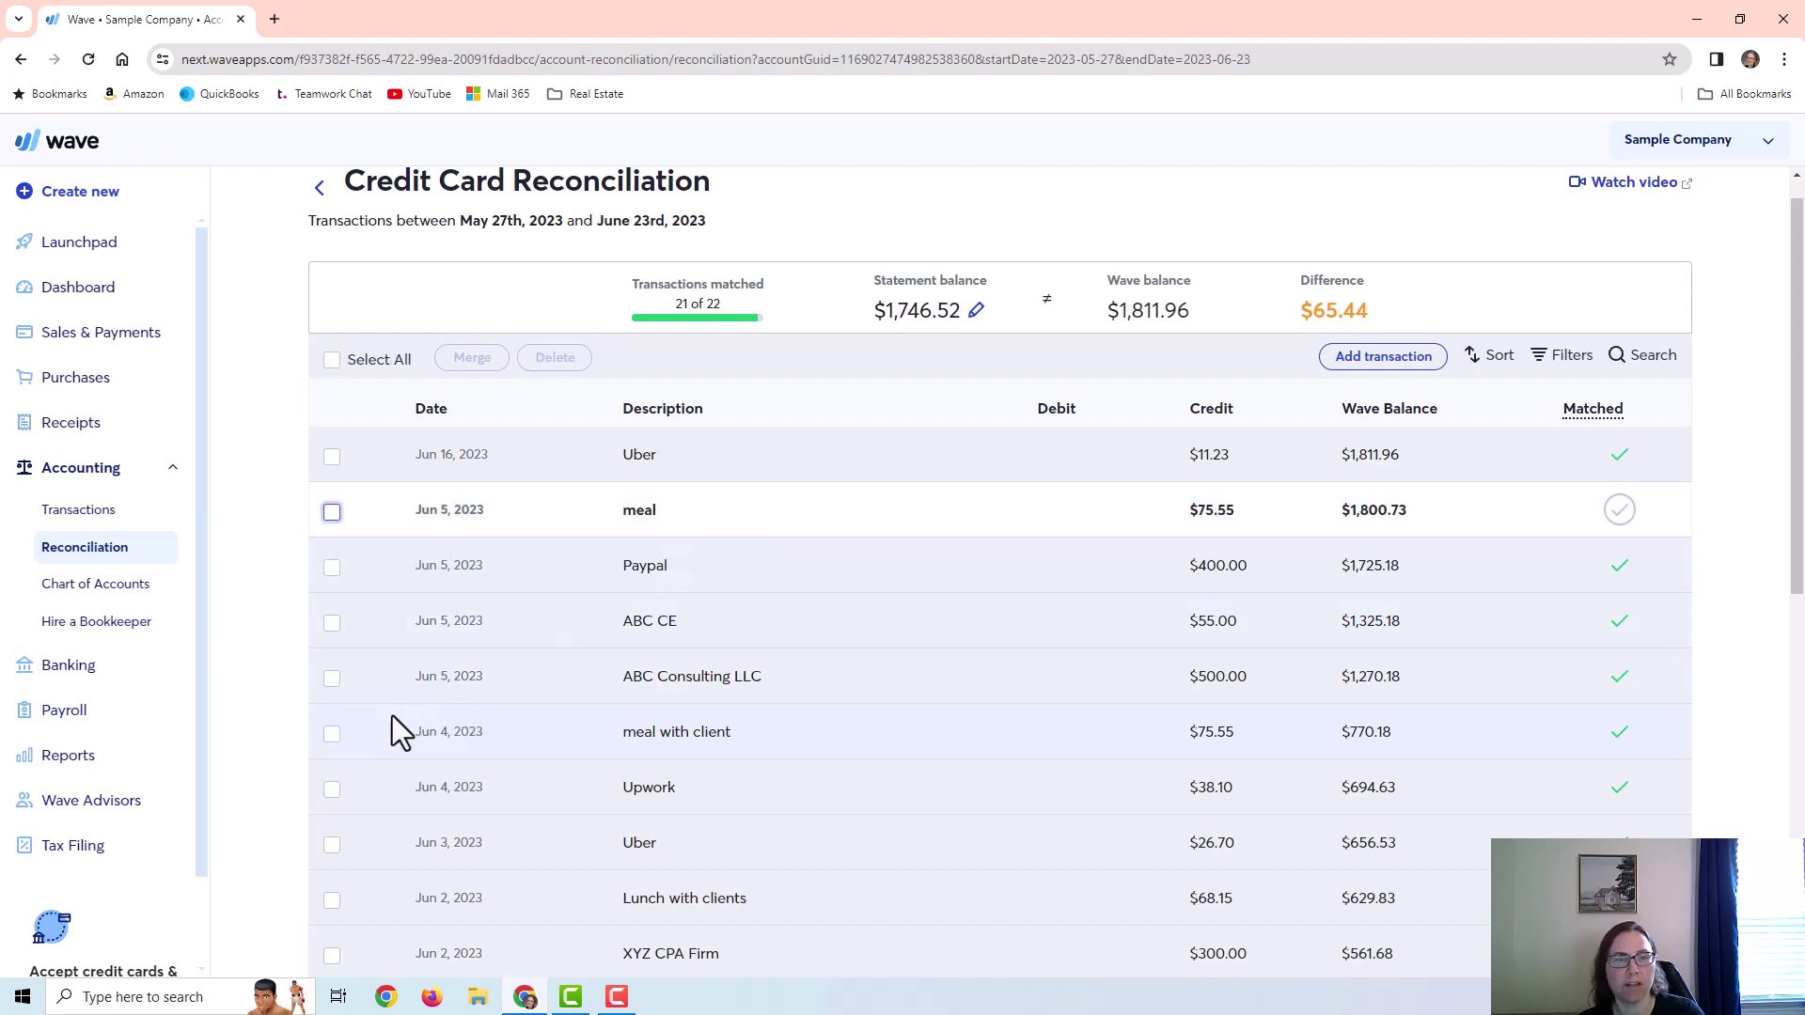
pyautogui.click(332, 733)
pyautogui.click(331, 512)
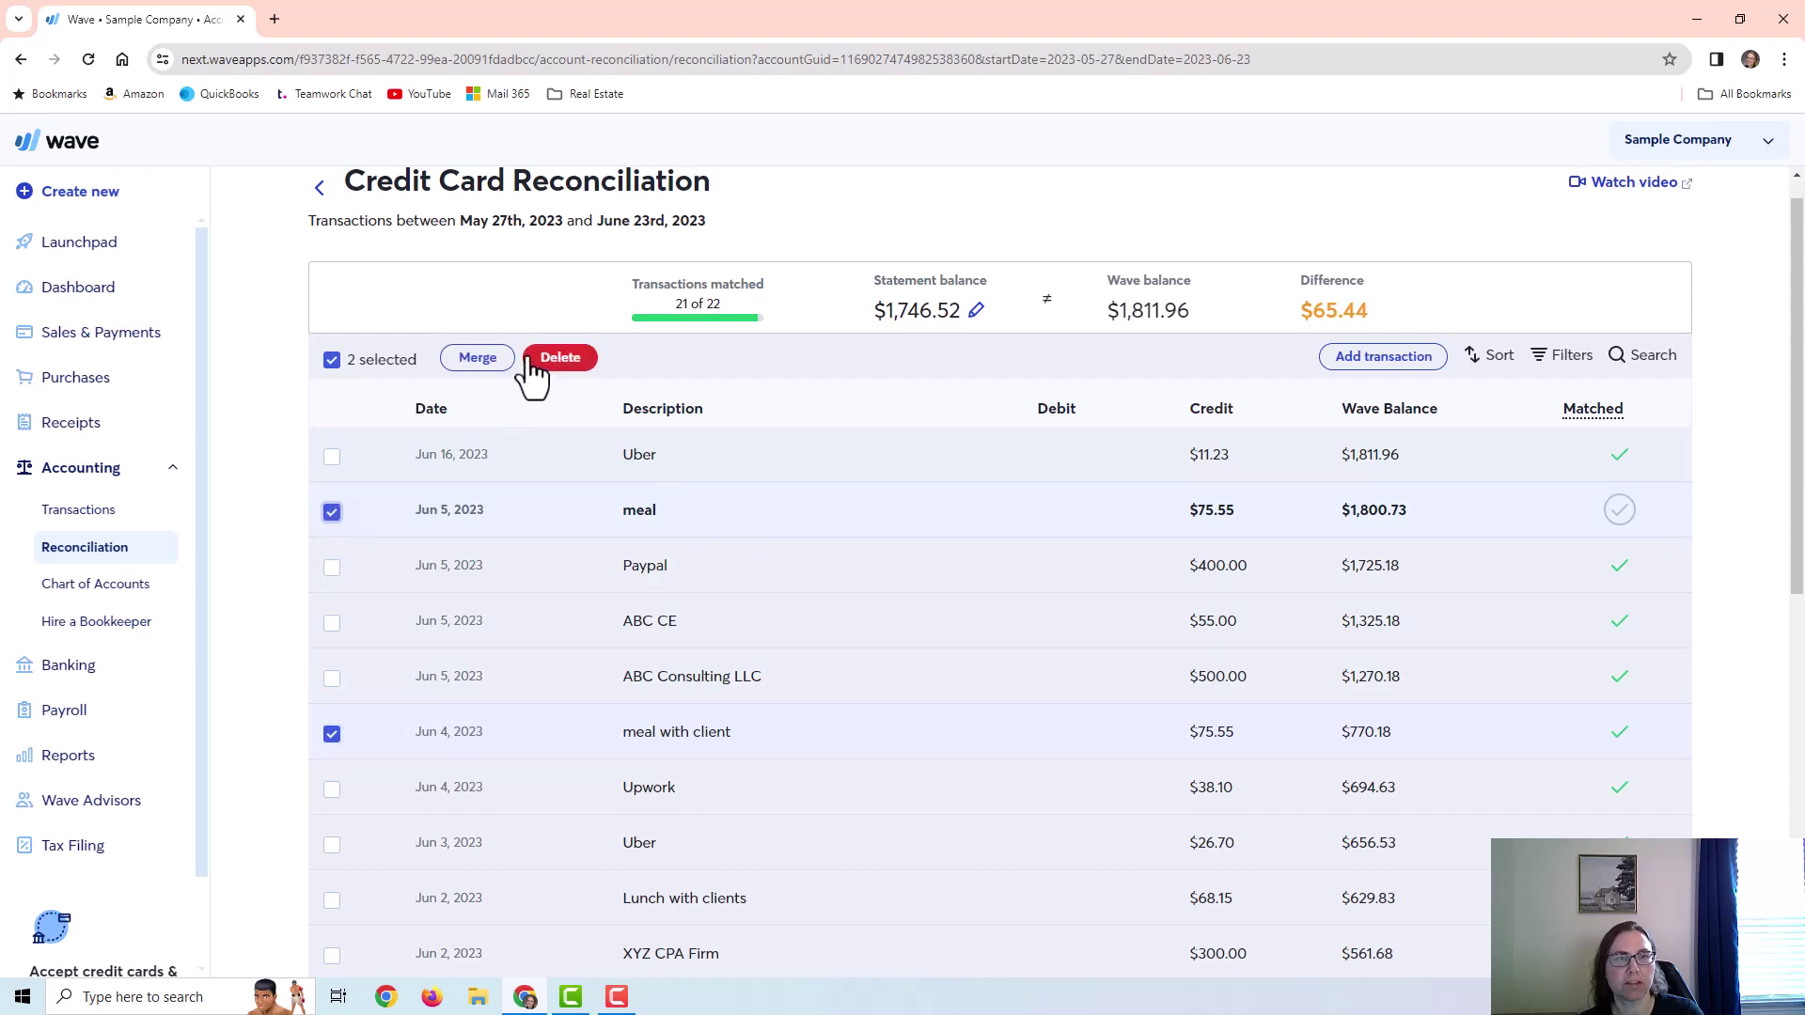
pyautogui.click(332, 735)
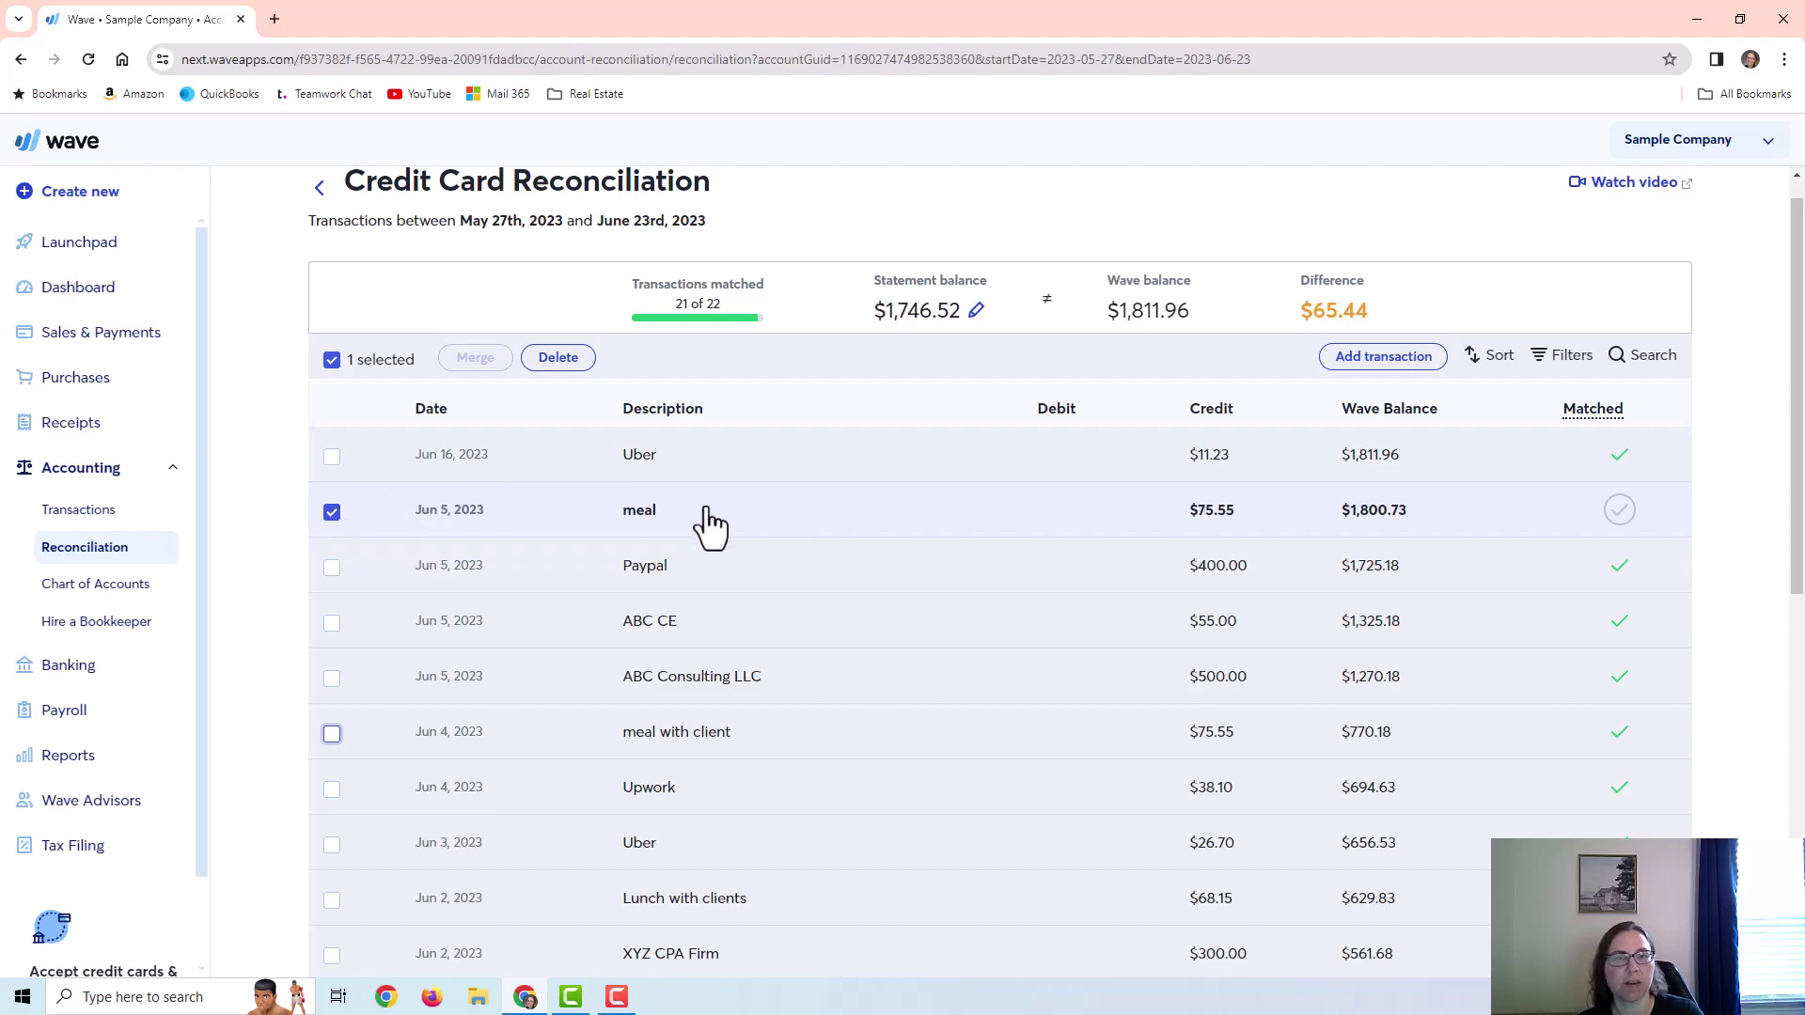
# Step: Delete the duplicate Jun 5 meal transaction and check the remaining $10.11 difference
pyautogui.click(570, 362)
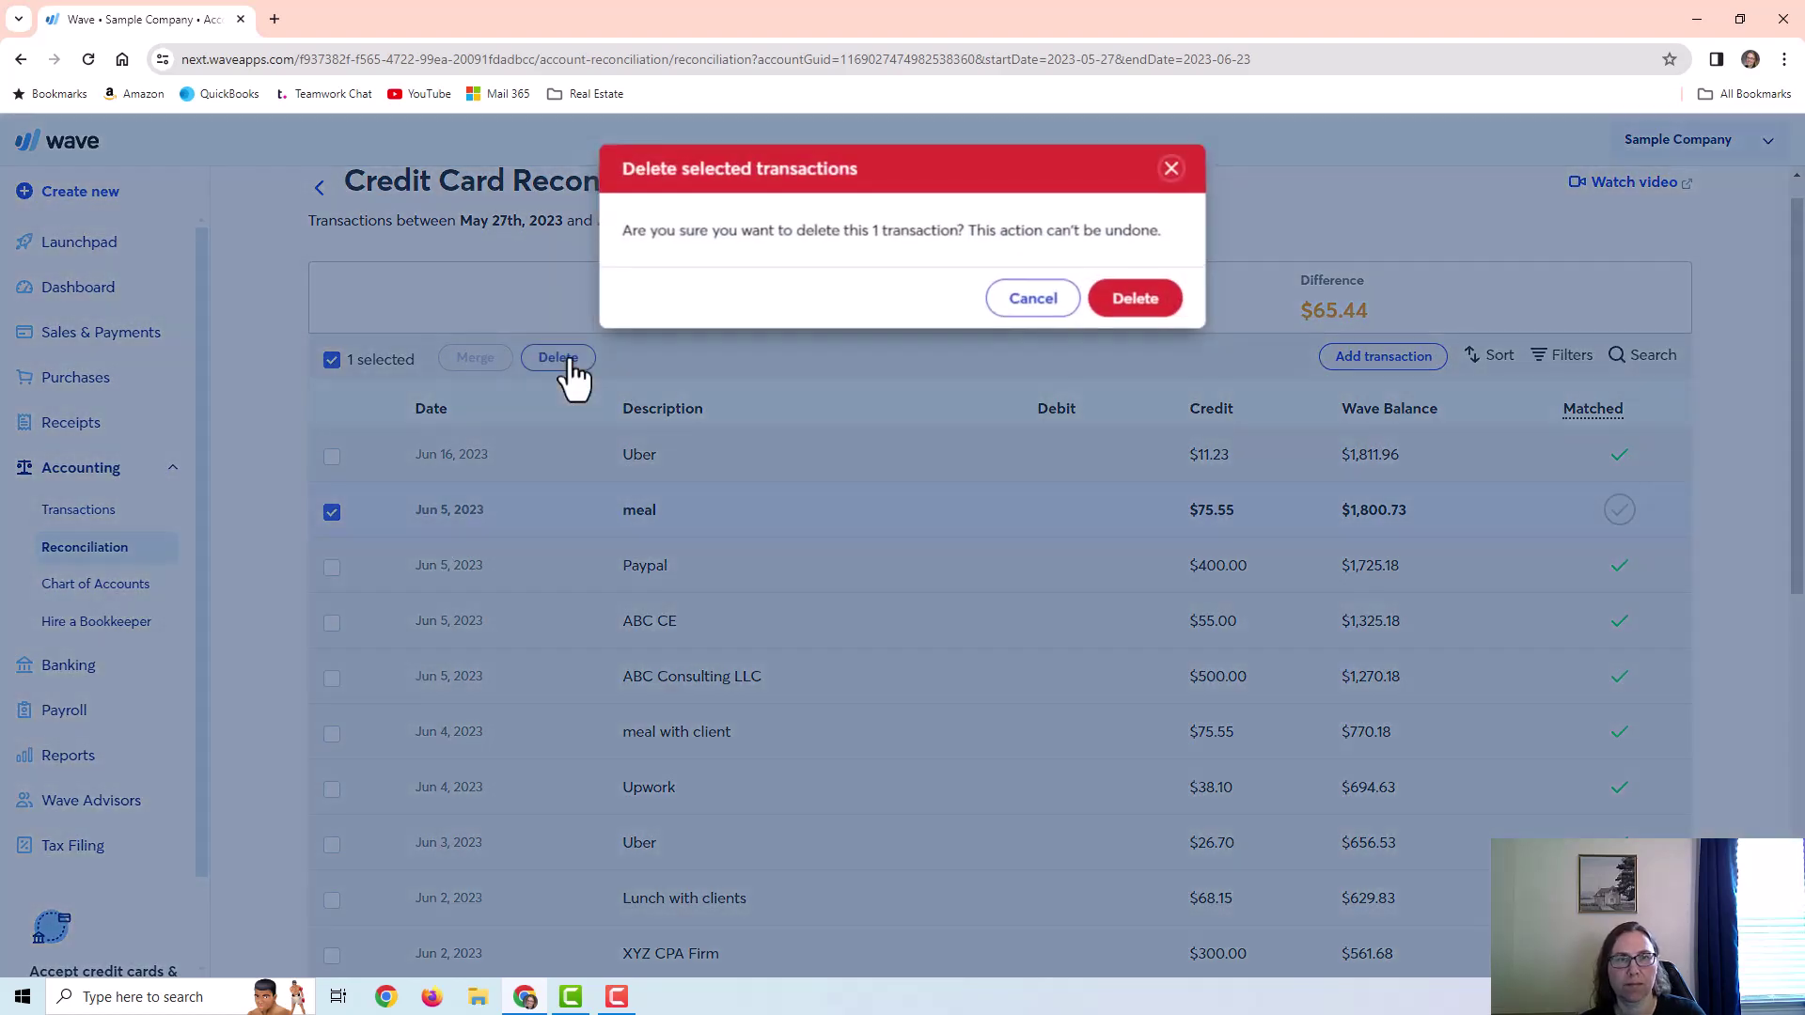
pyautogui.click(1133, 301)
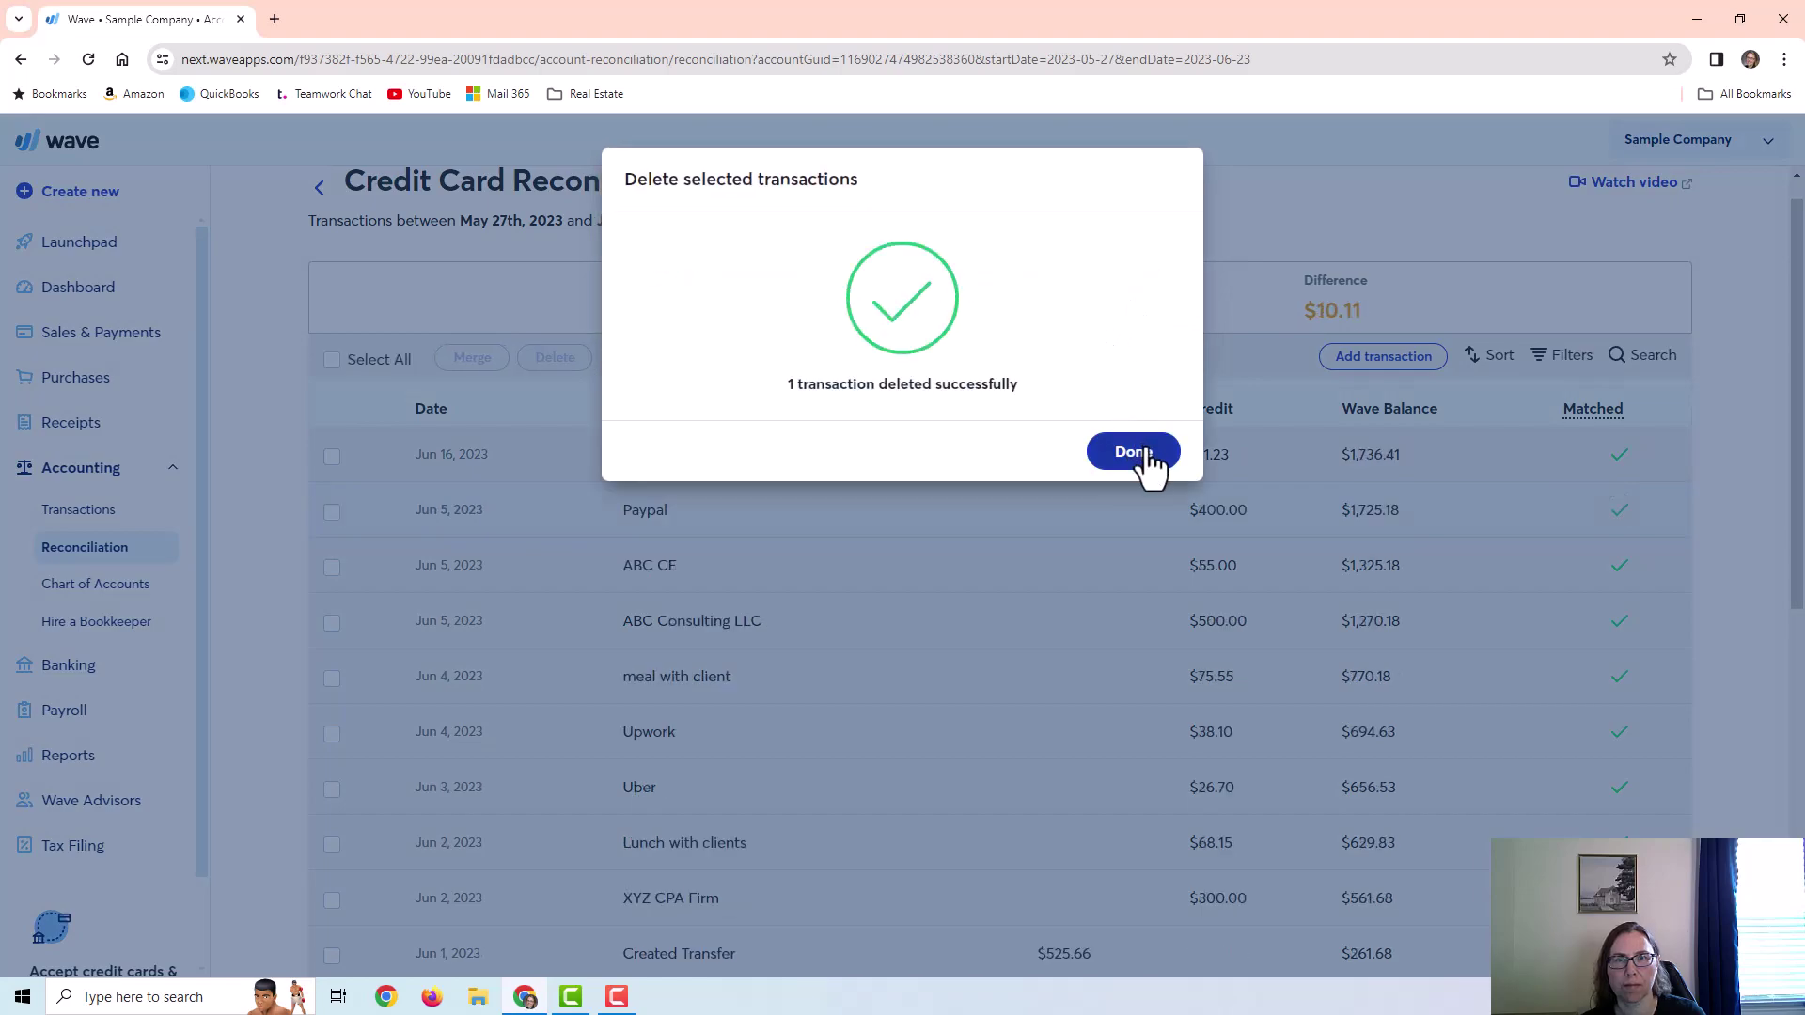
pyautogui.click(1143, 454)
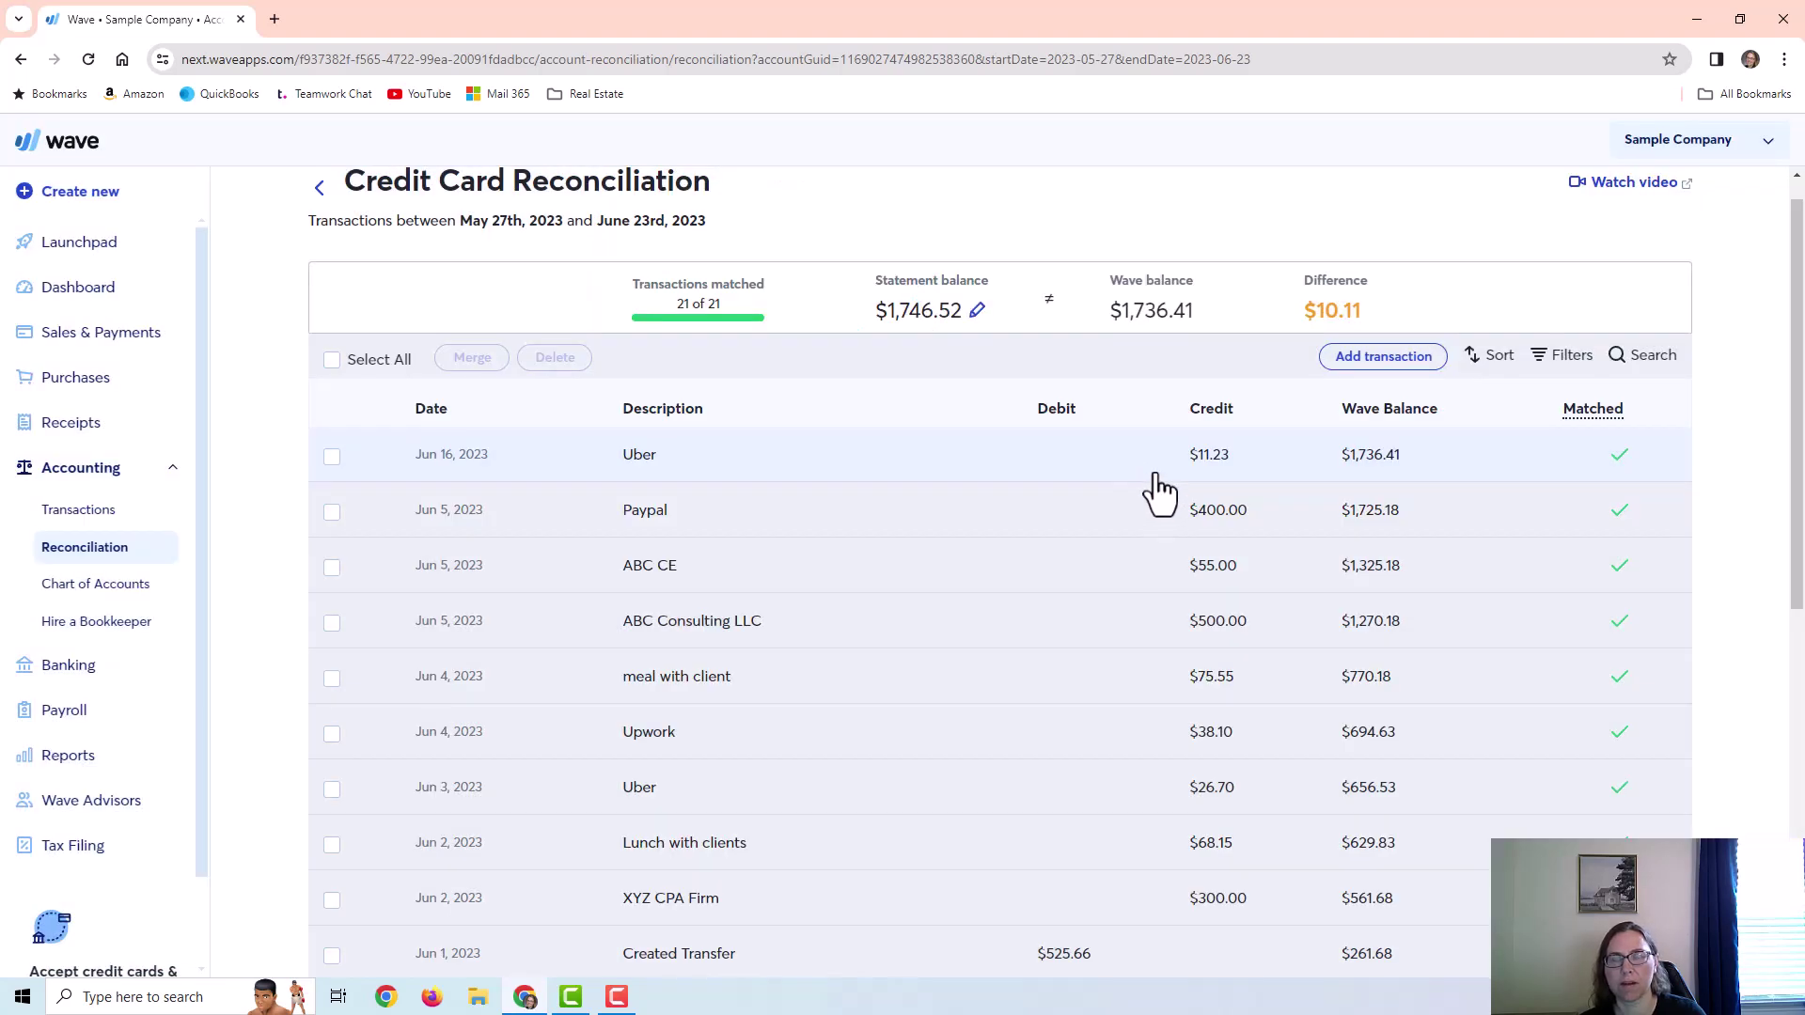
pyautogui.moveTo(1317, 310); pyautogui.dragTo(1345, 315)
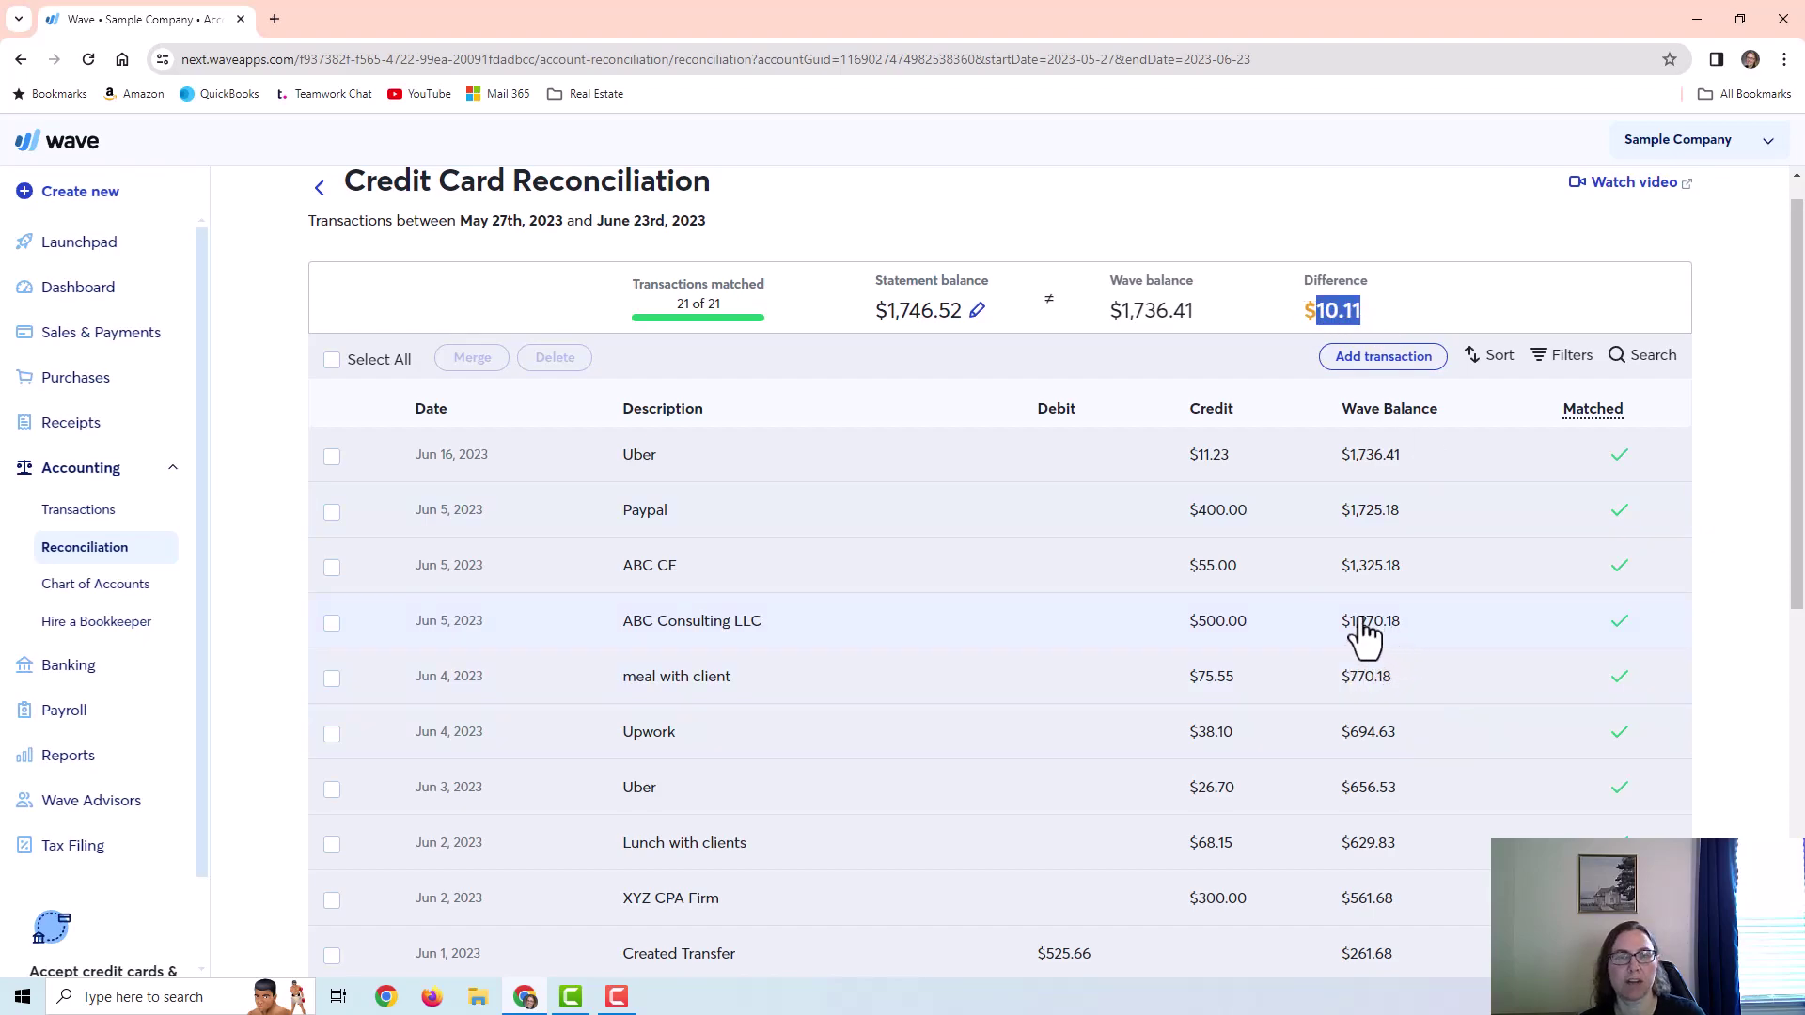
pyautogui.click(1391, 309)
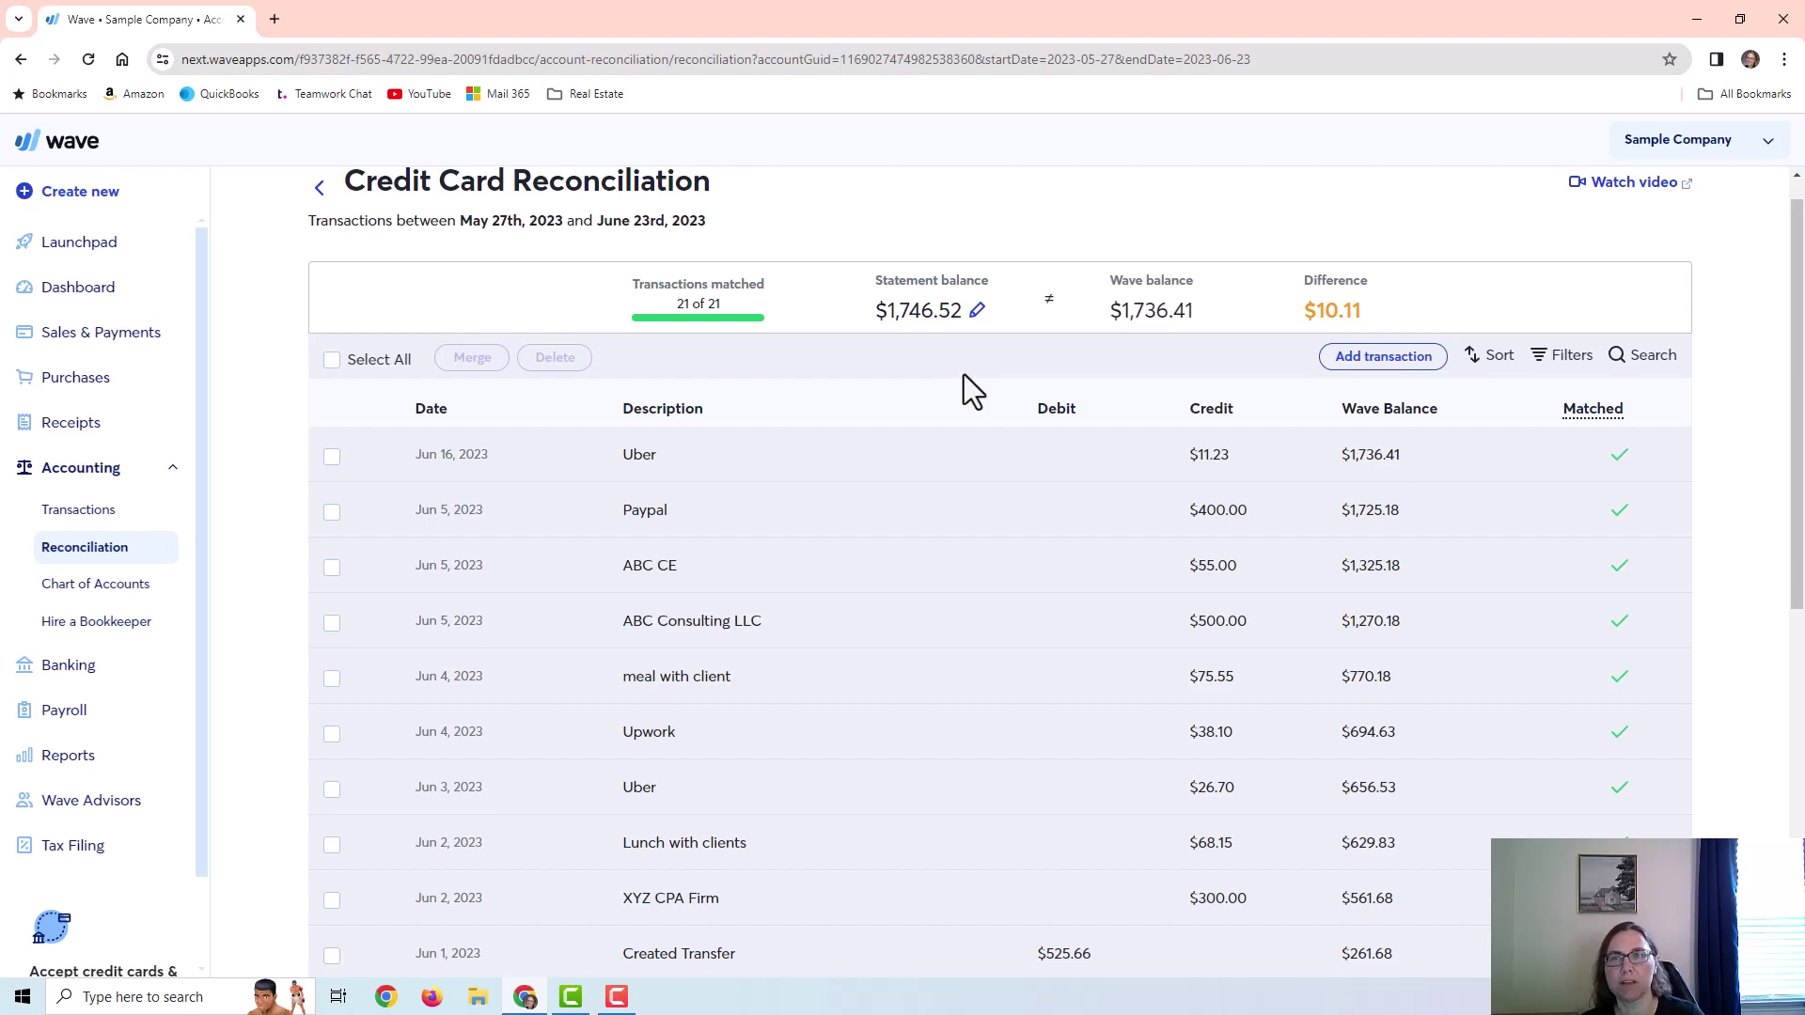
# Step: Add a new withdrawal transaction described 'Interest'
pyautogui.click(1398, 365)
pyautogui.click(832, 277)
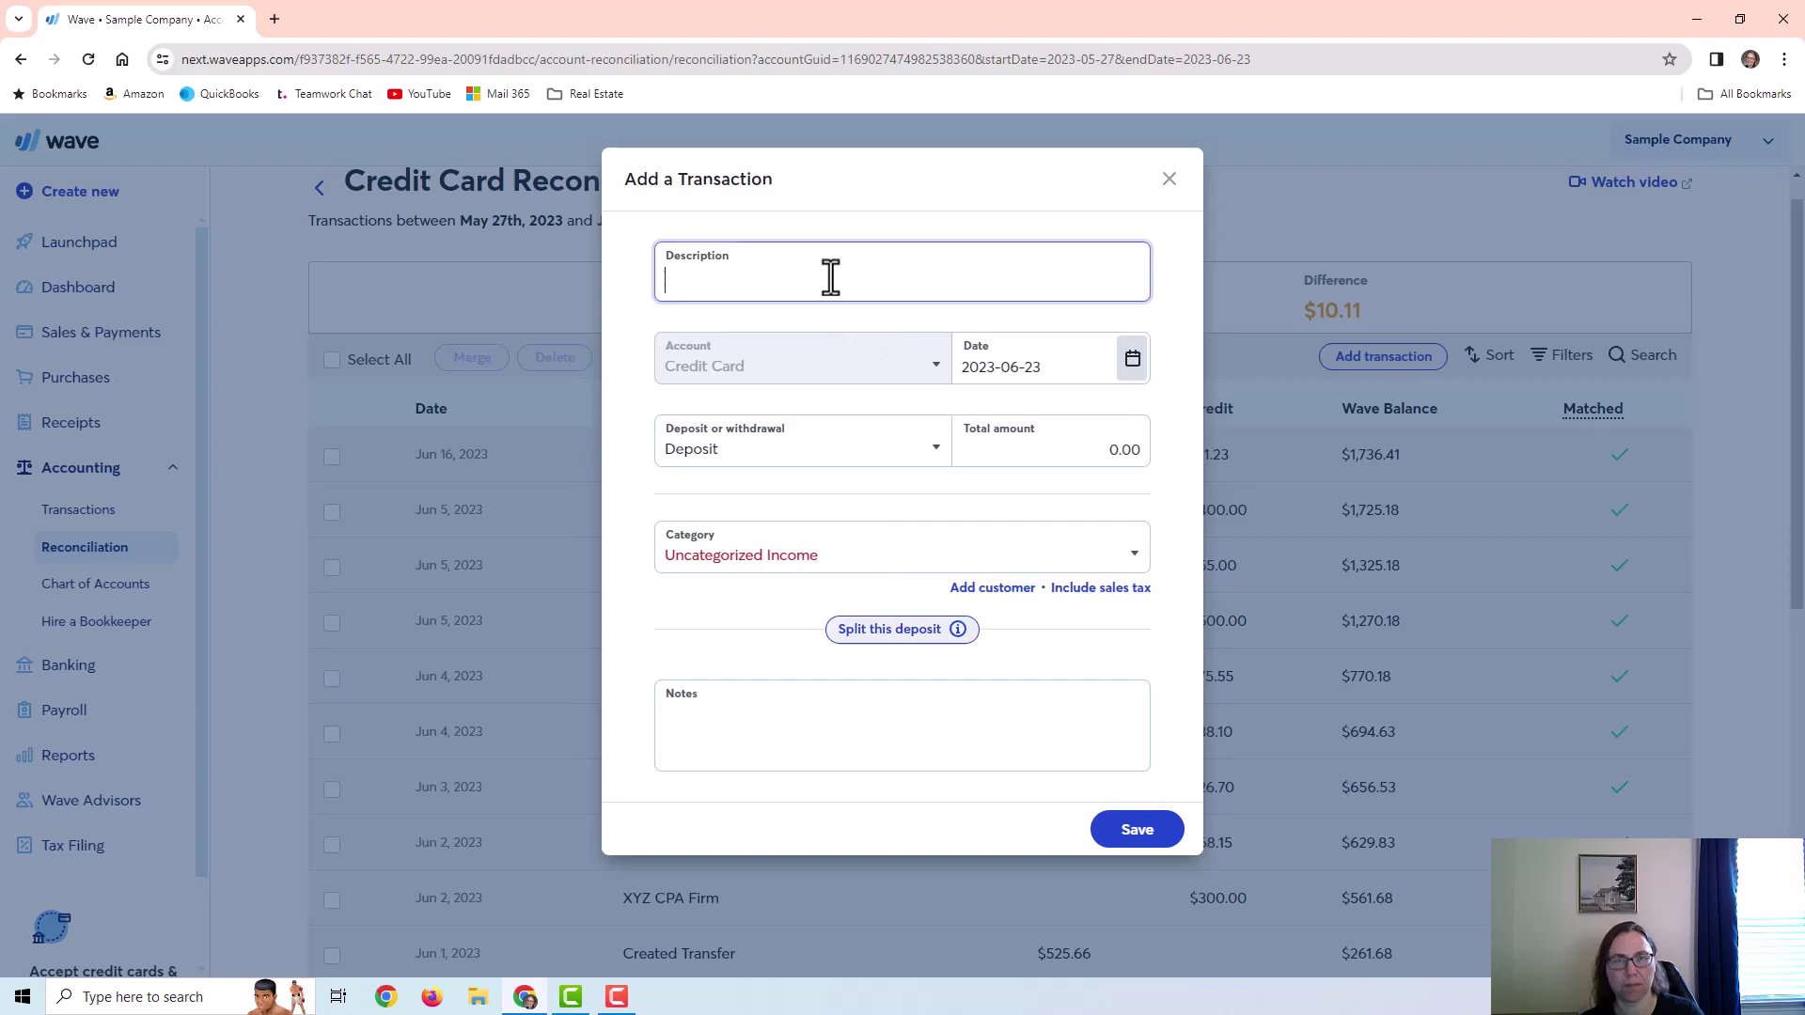
pyautogui.write('Inter')
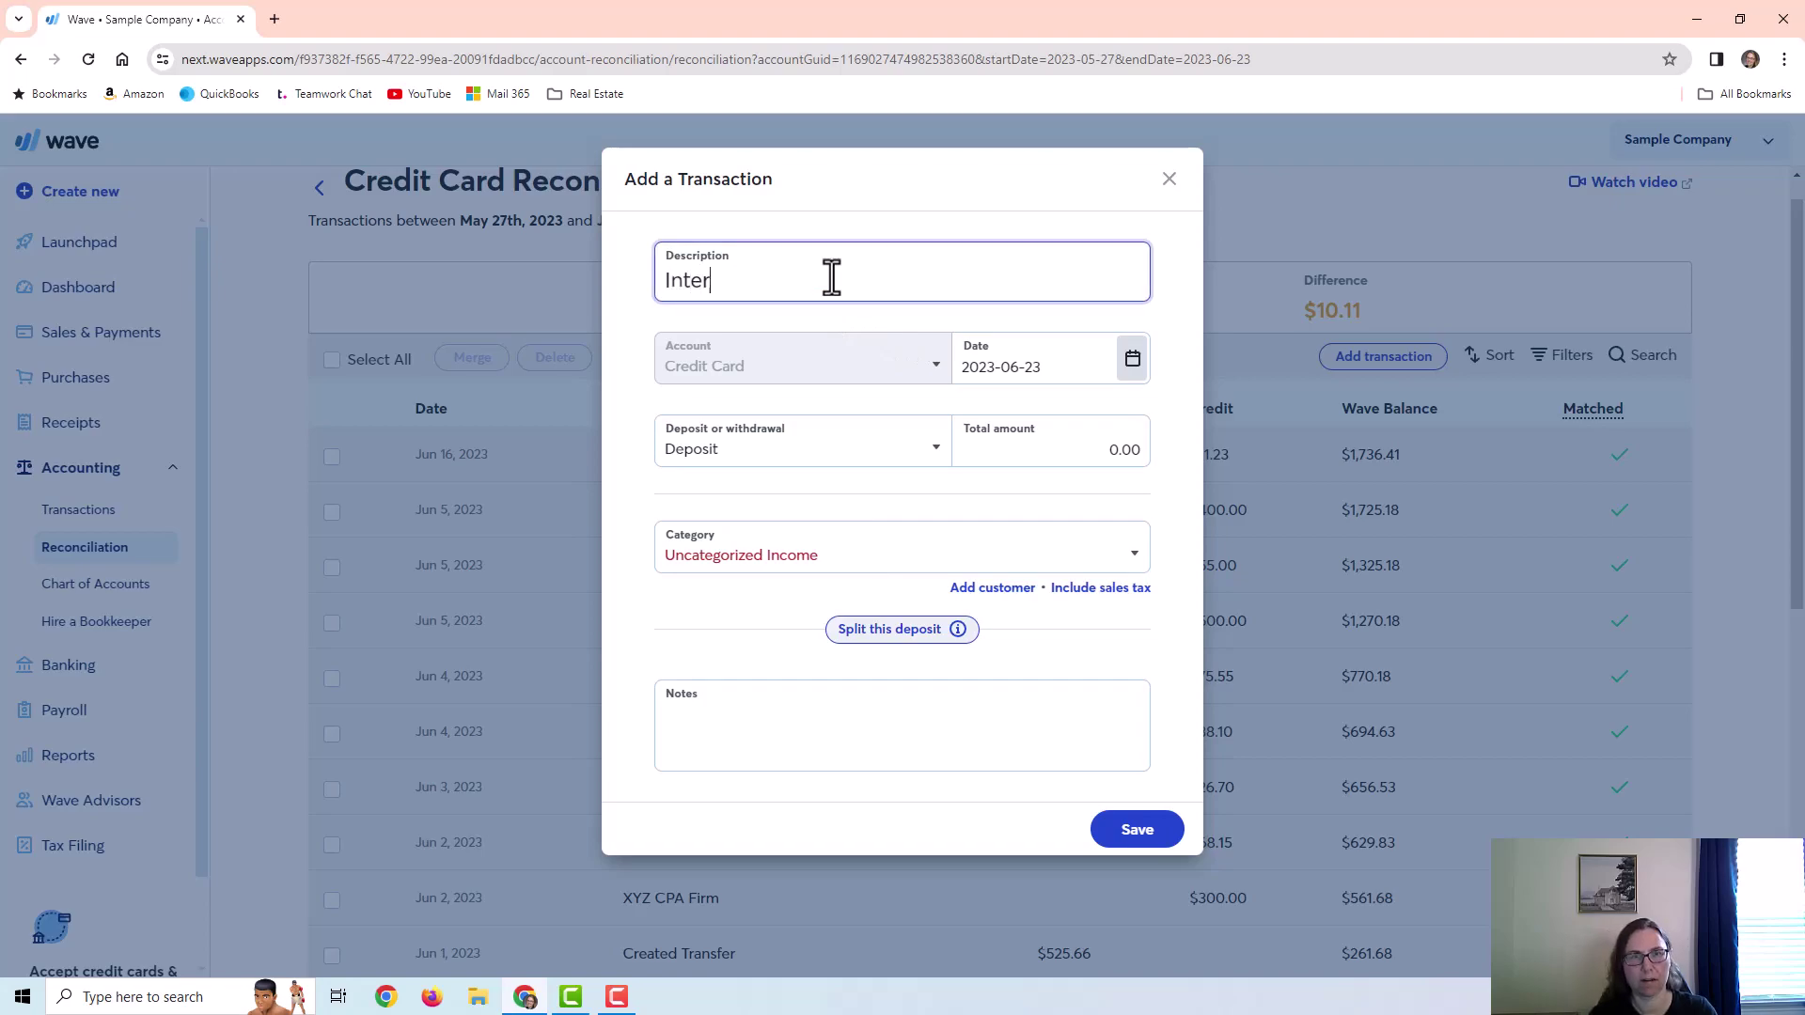
pyautogui.write('est')
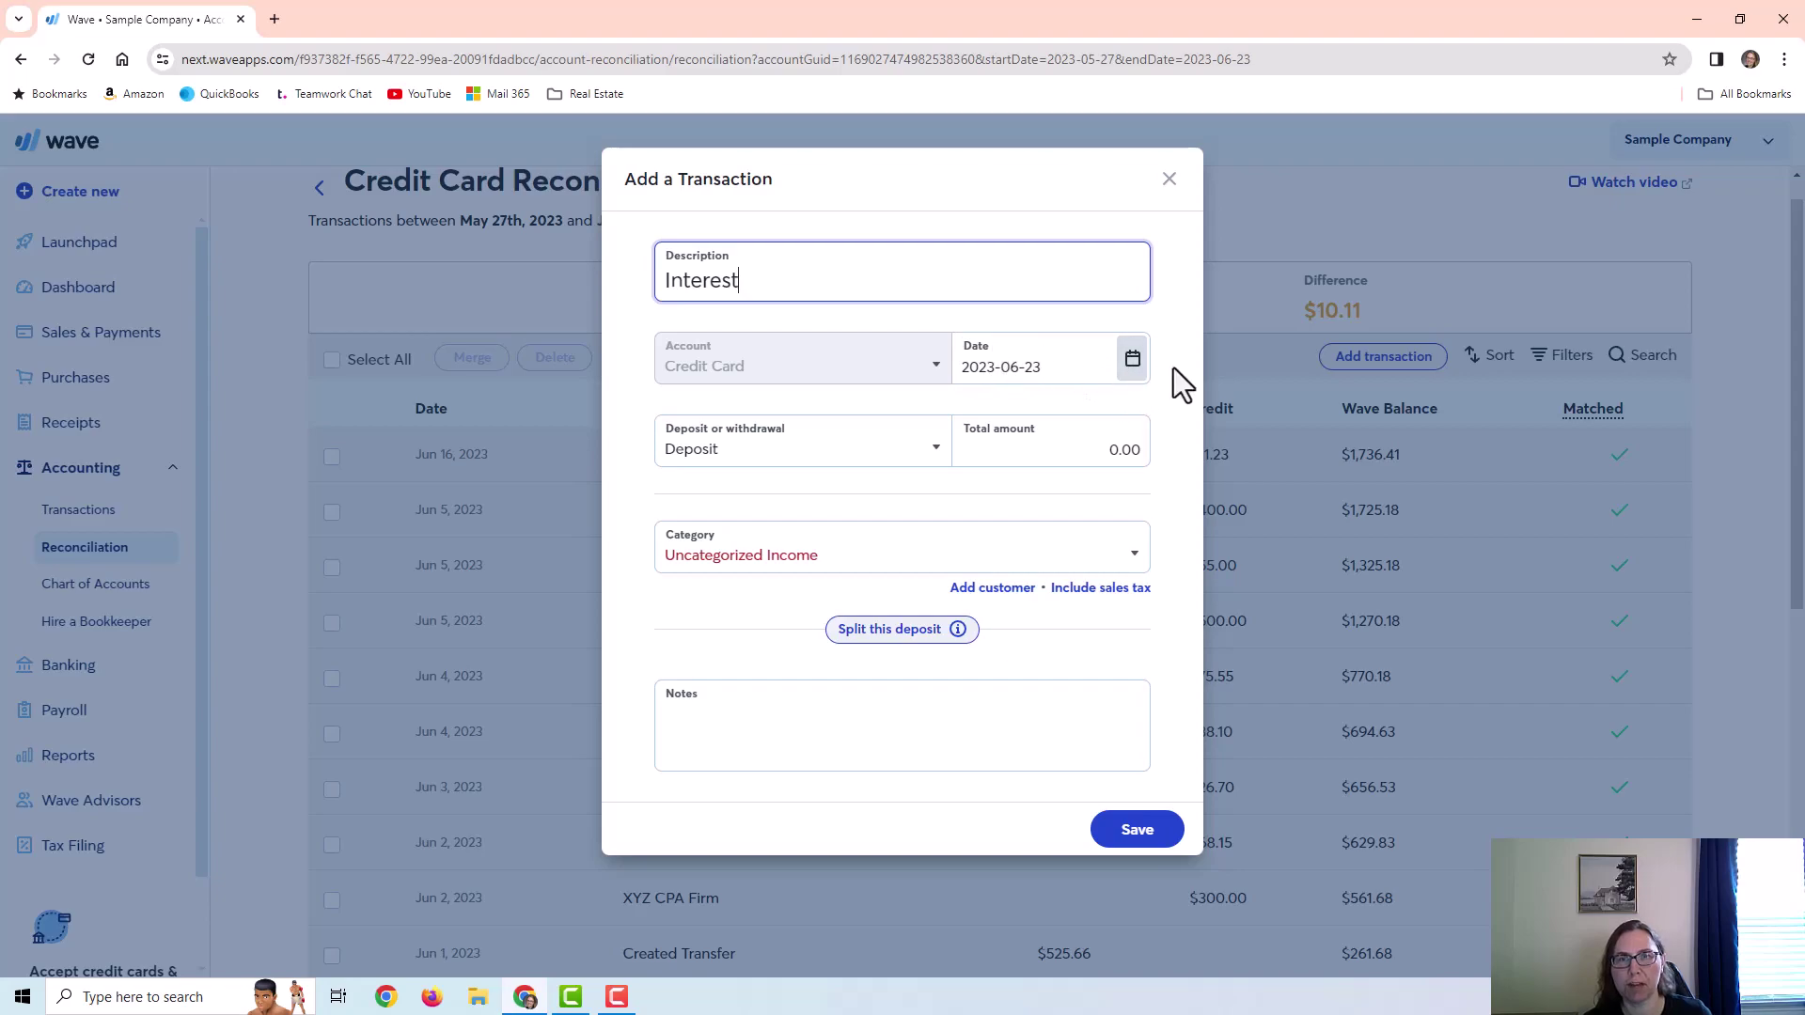
pyautogui.click(1132, 359)
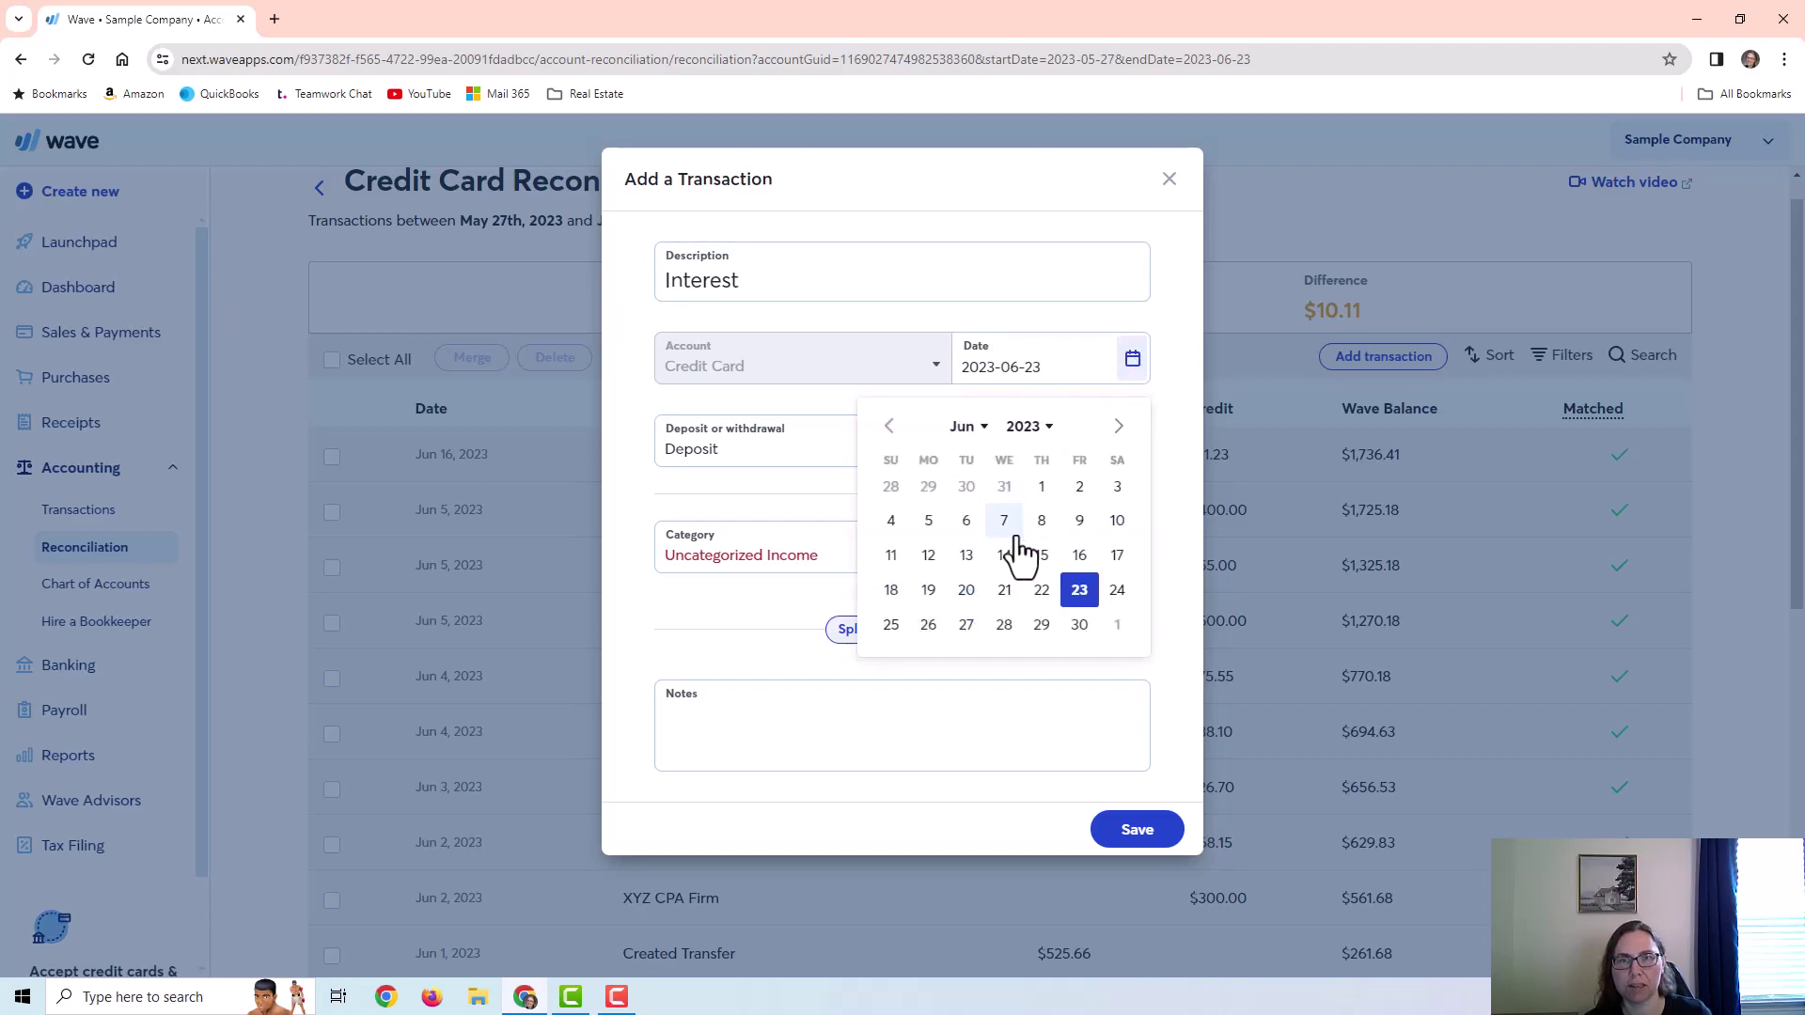
pyautogui.click(739, 470)
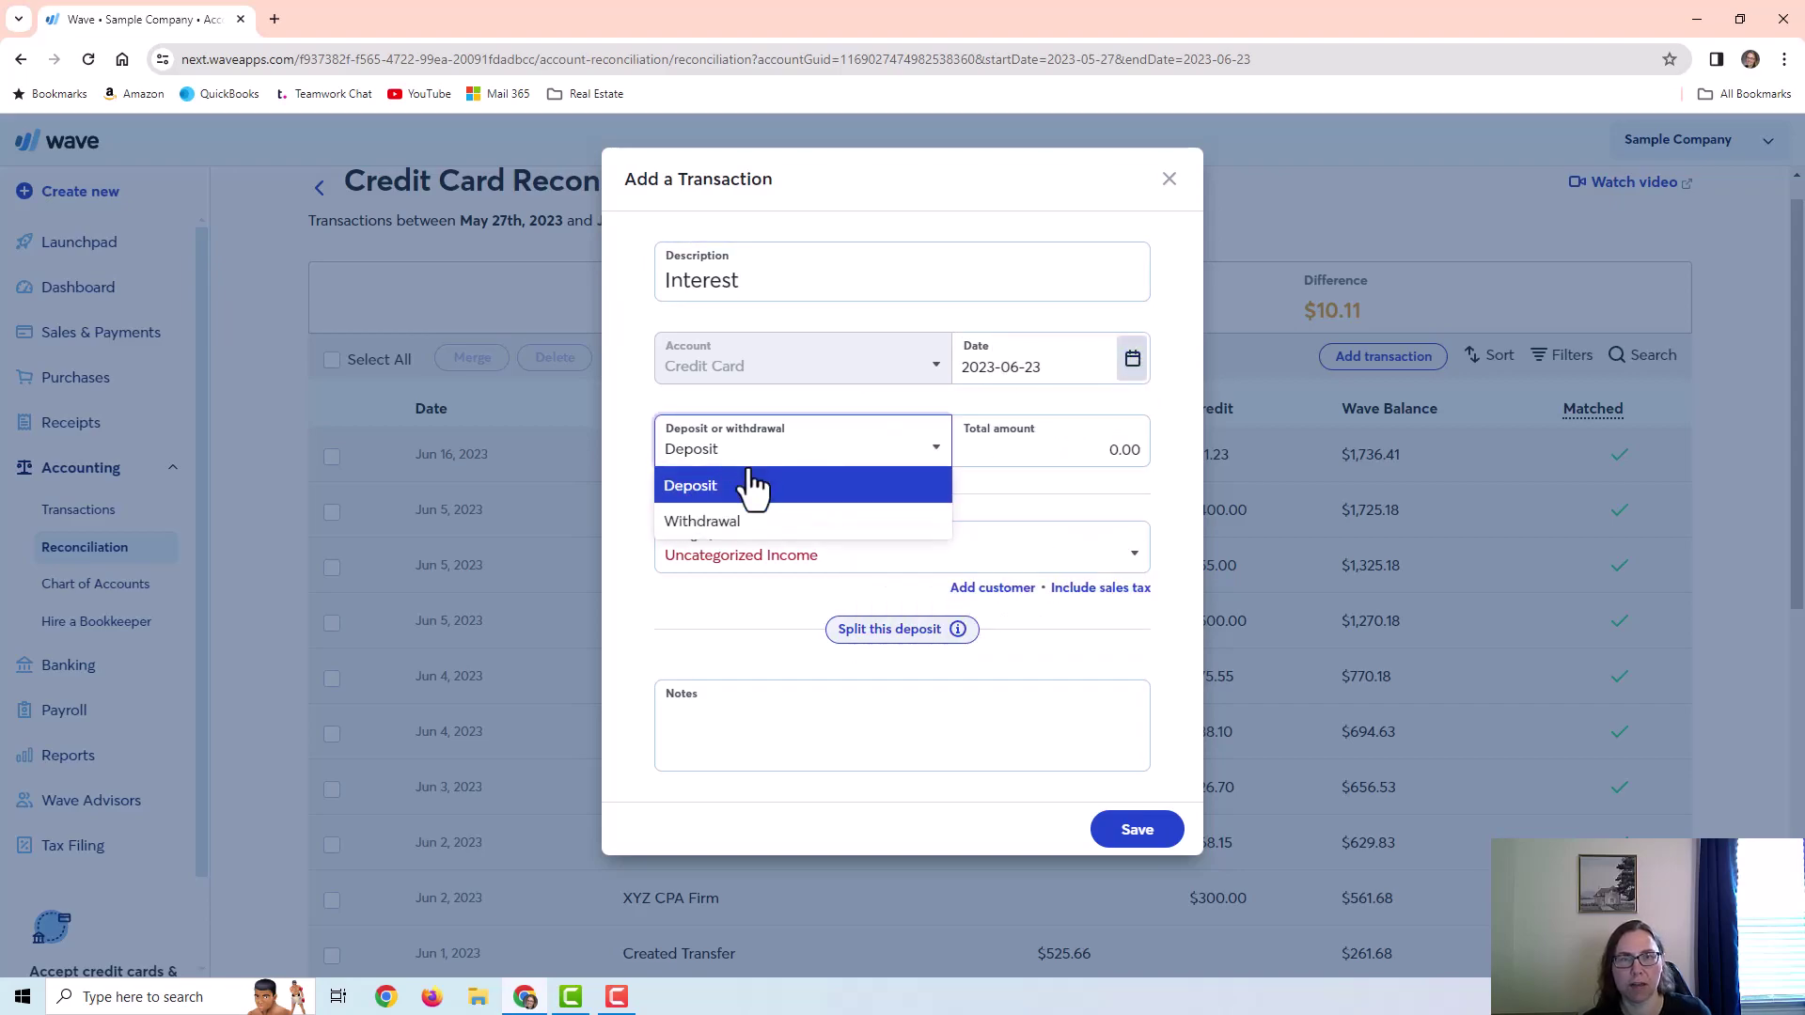
pyautogui.click(730, 526)
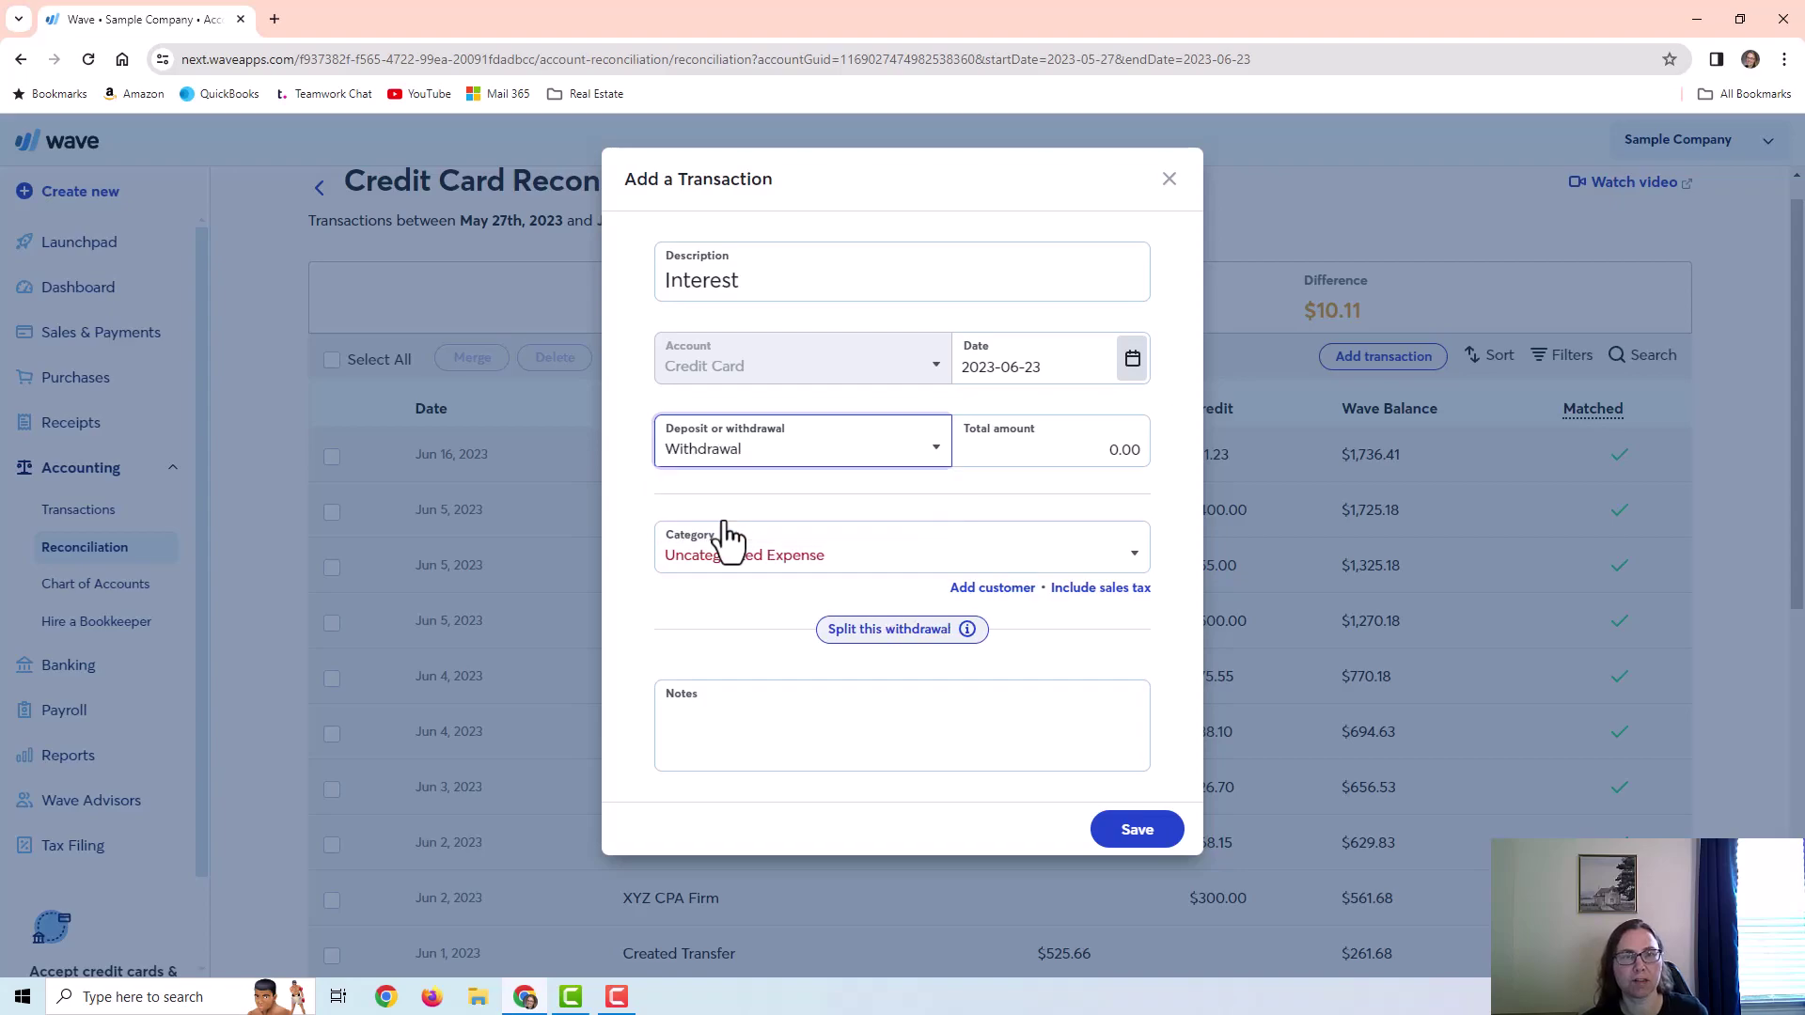
# Step: Give it a 10.11 total, categorise it as Interest Expense, and save
pyautogui.click(1021, 441)
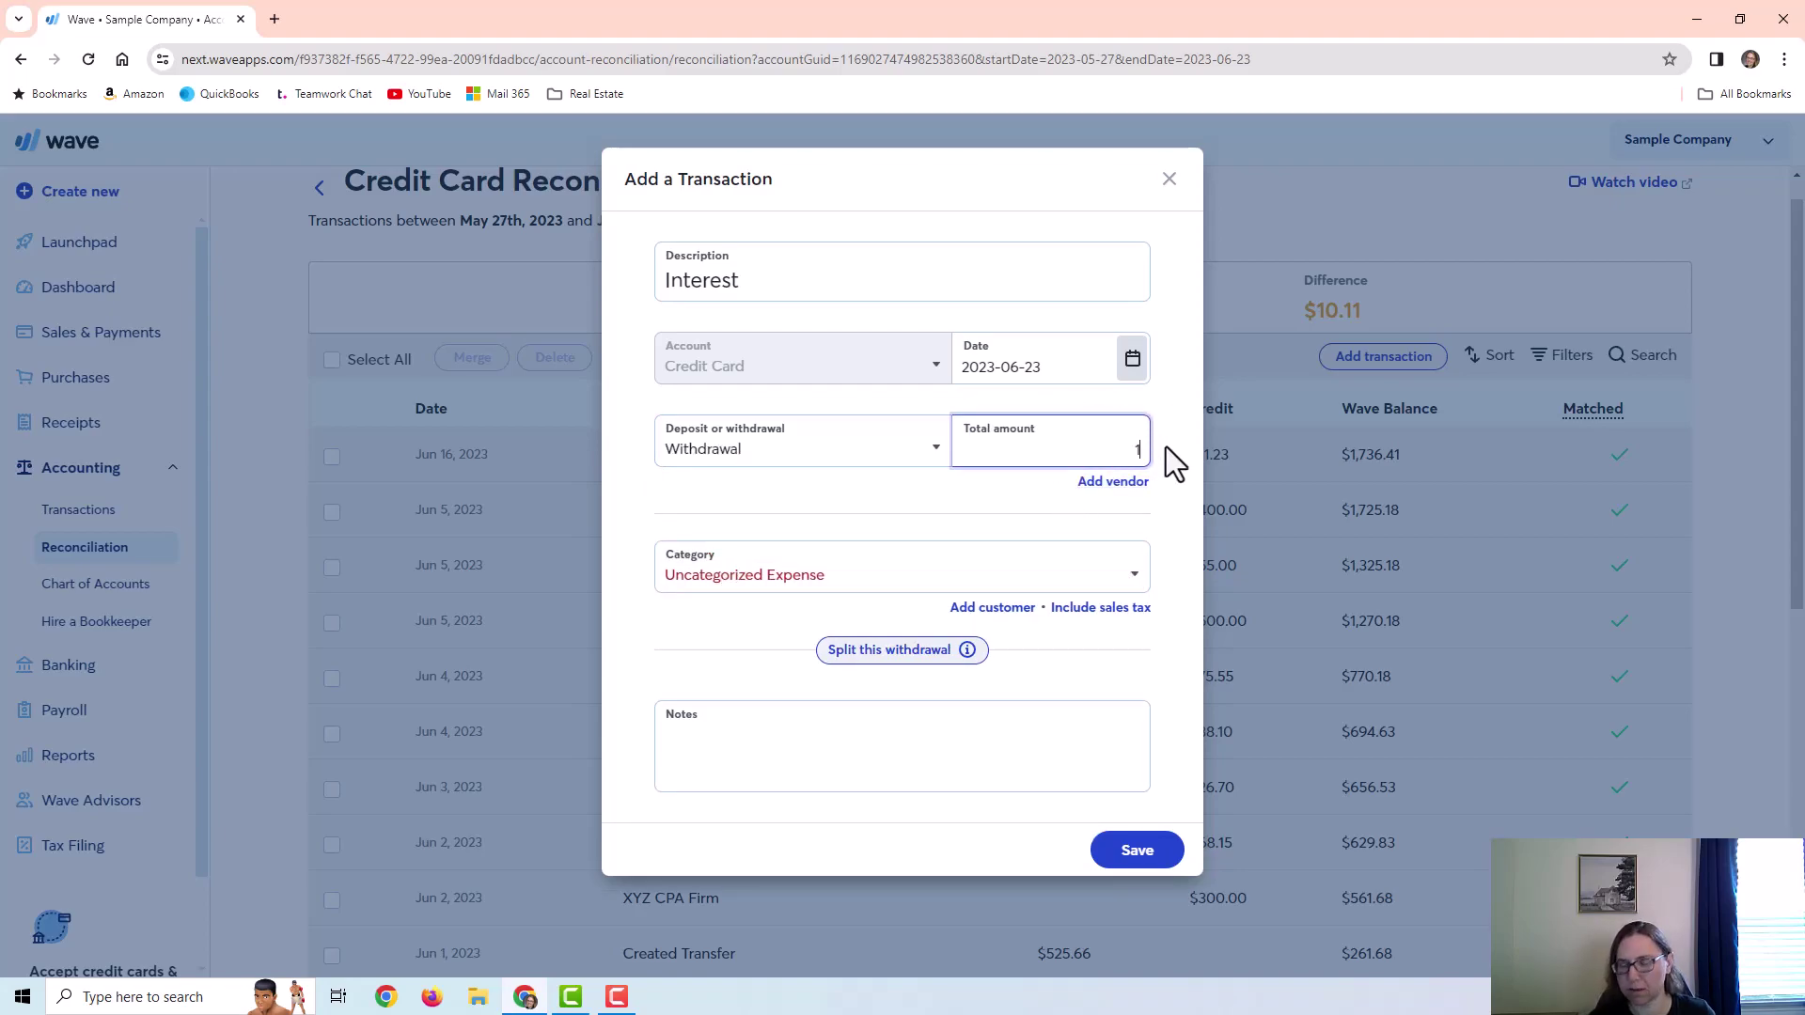
pyautogui.write('10.11')
pyautogui.click(826, 573)
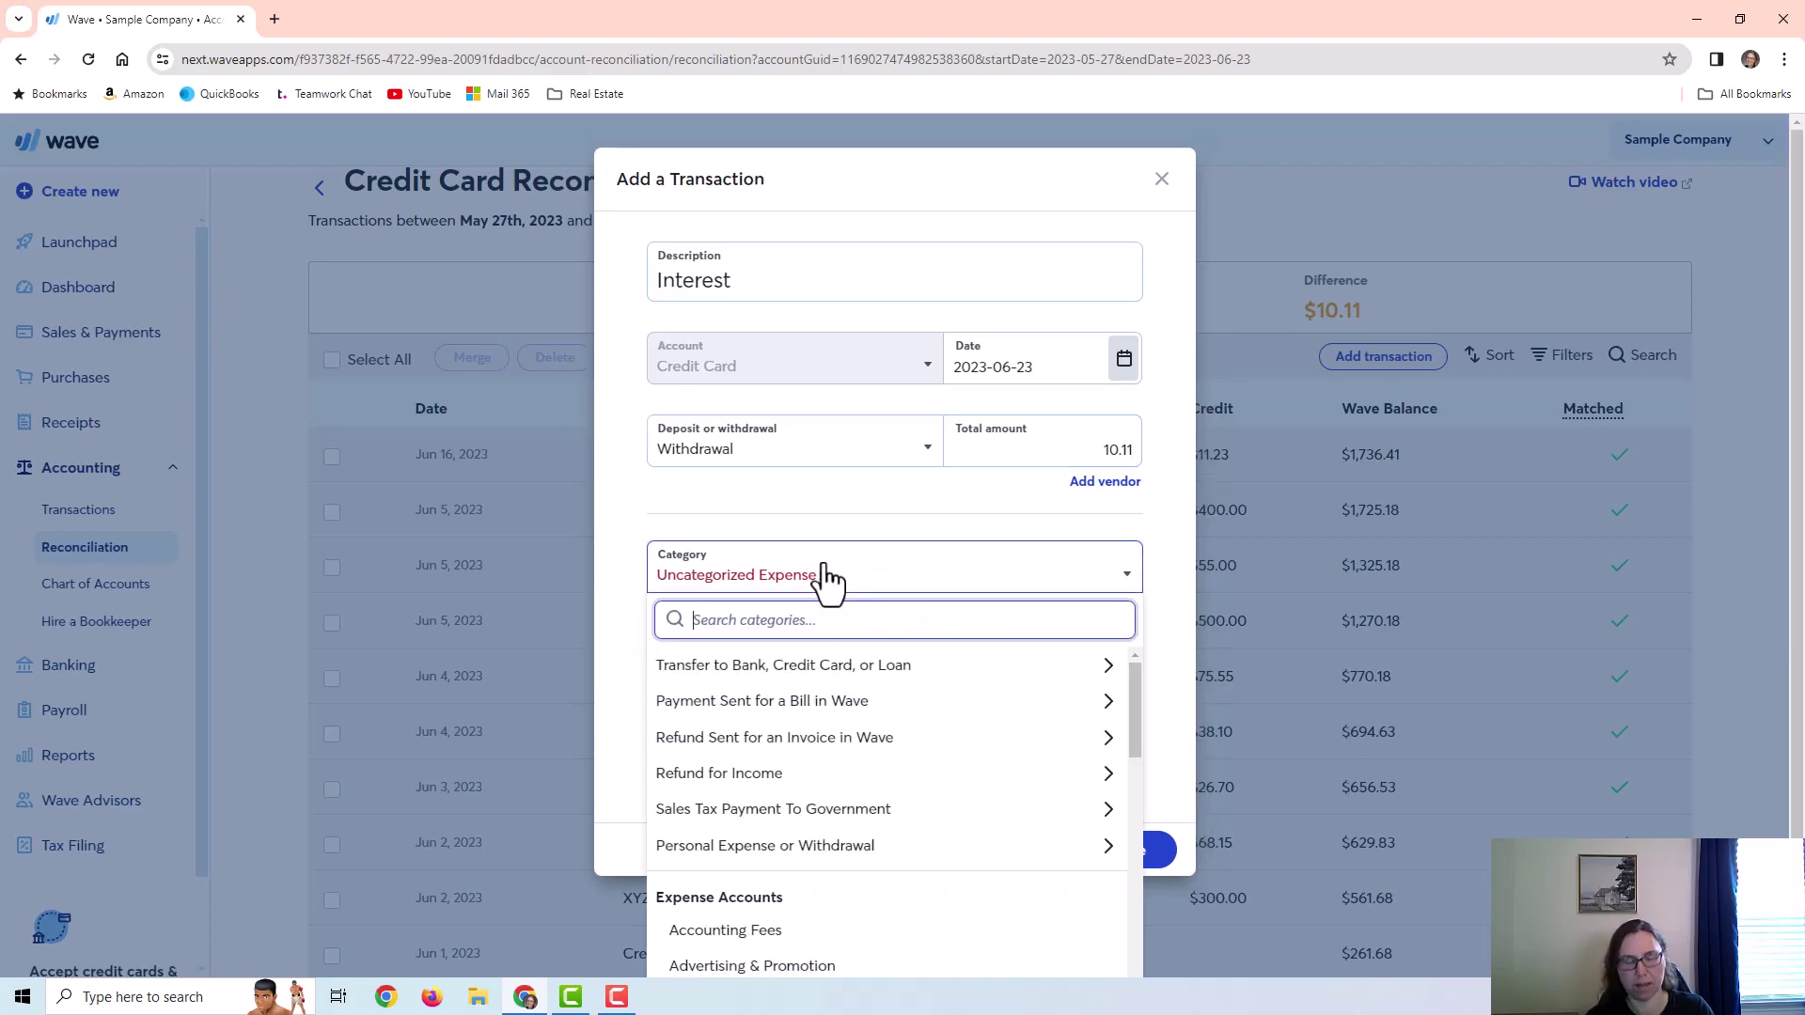
pyautogui.write('intes')
pyautogui.press('BackSpace')
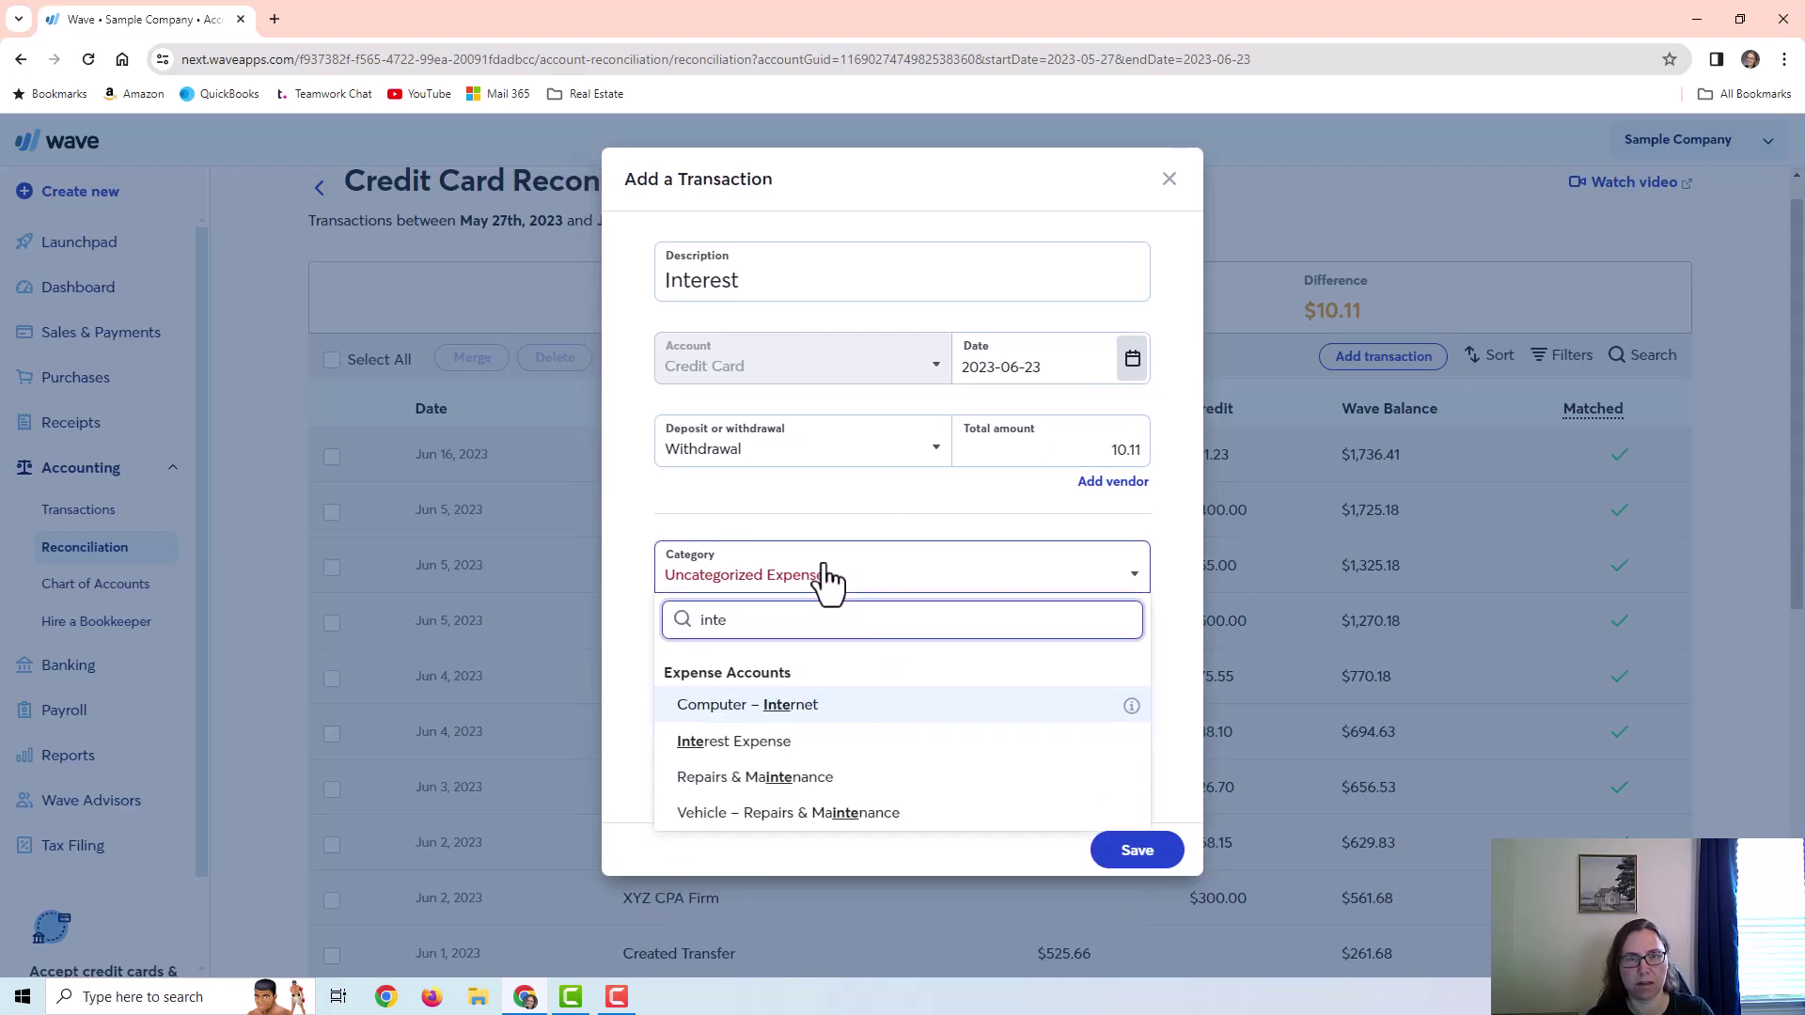
pyautogui.write('re')
pyautogui.click(799, 705)
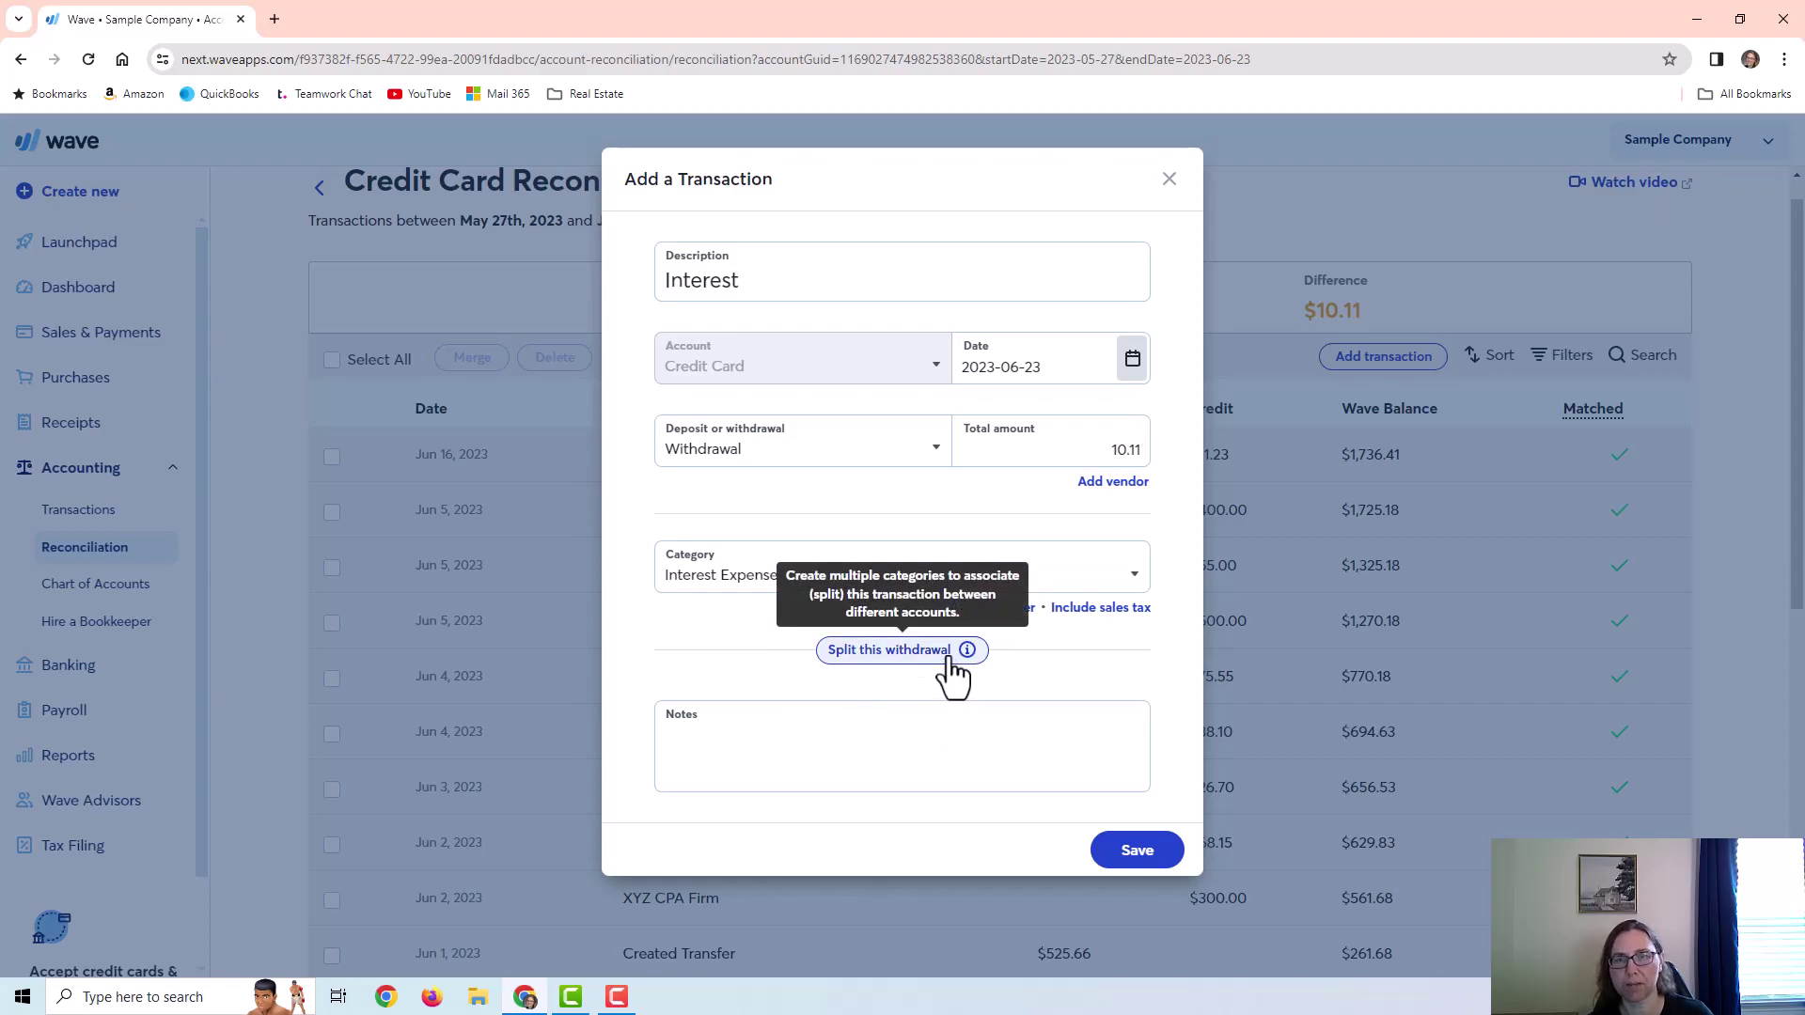
pyautogui.click(1123, 851)
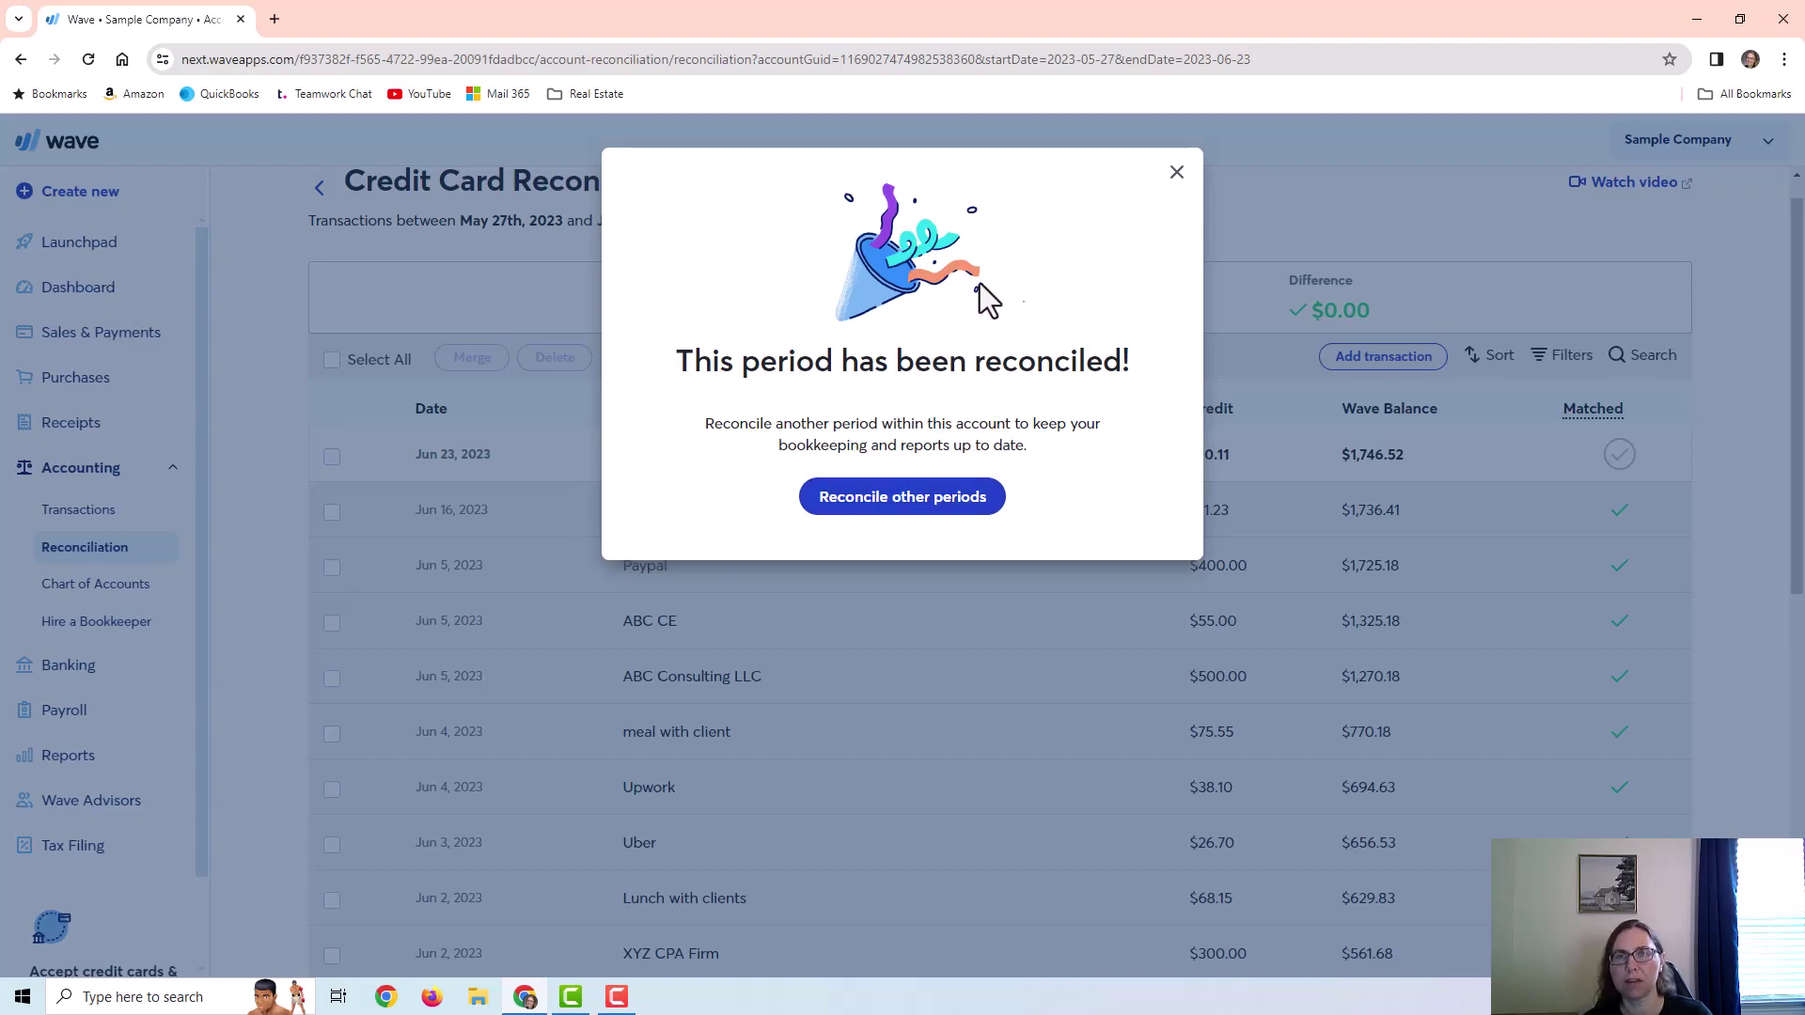
# Step: Dismiss the period-reconciled message and mark the Interest transaction as matched
pyautogui.click(1176, 173)
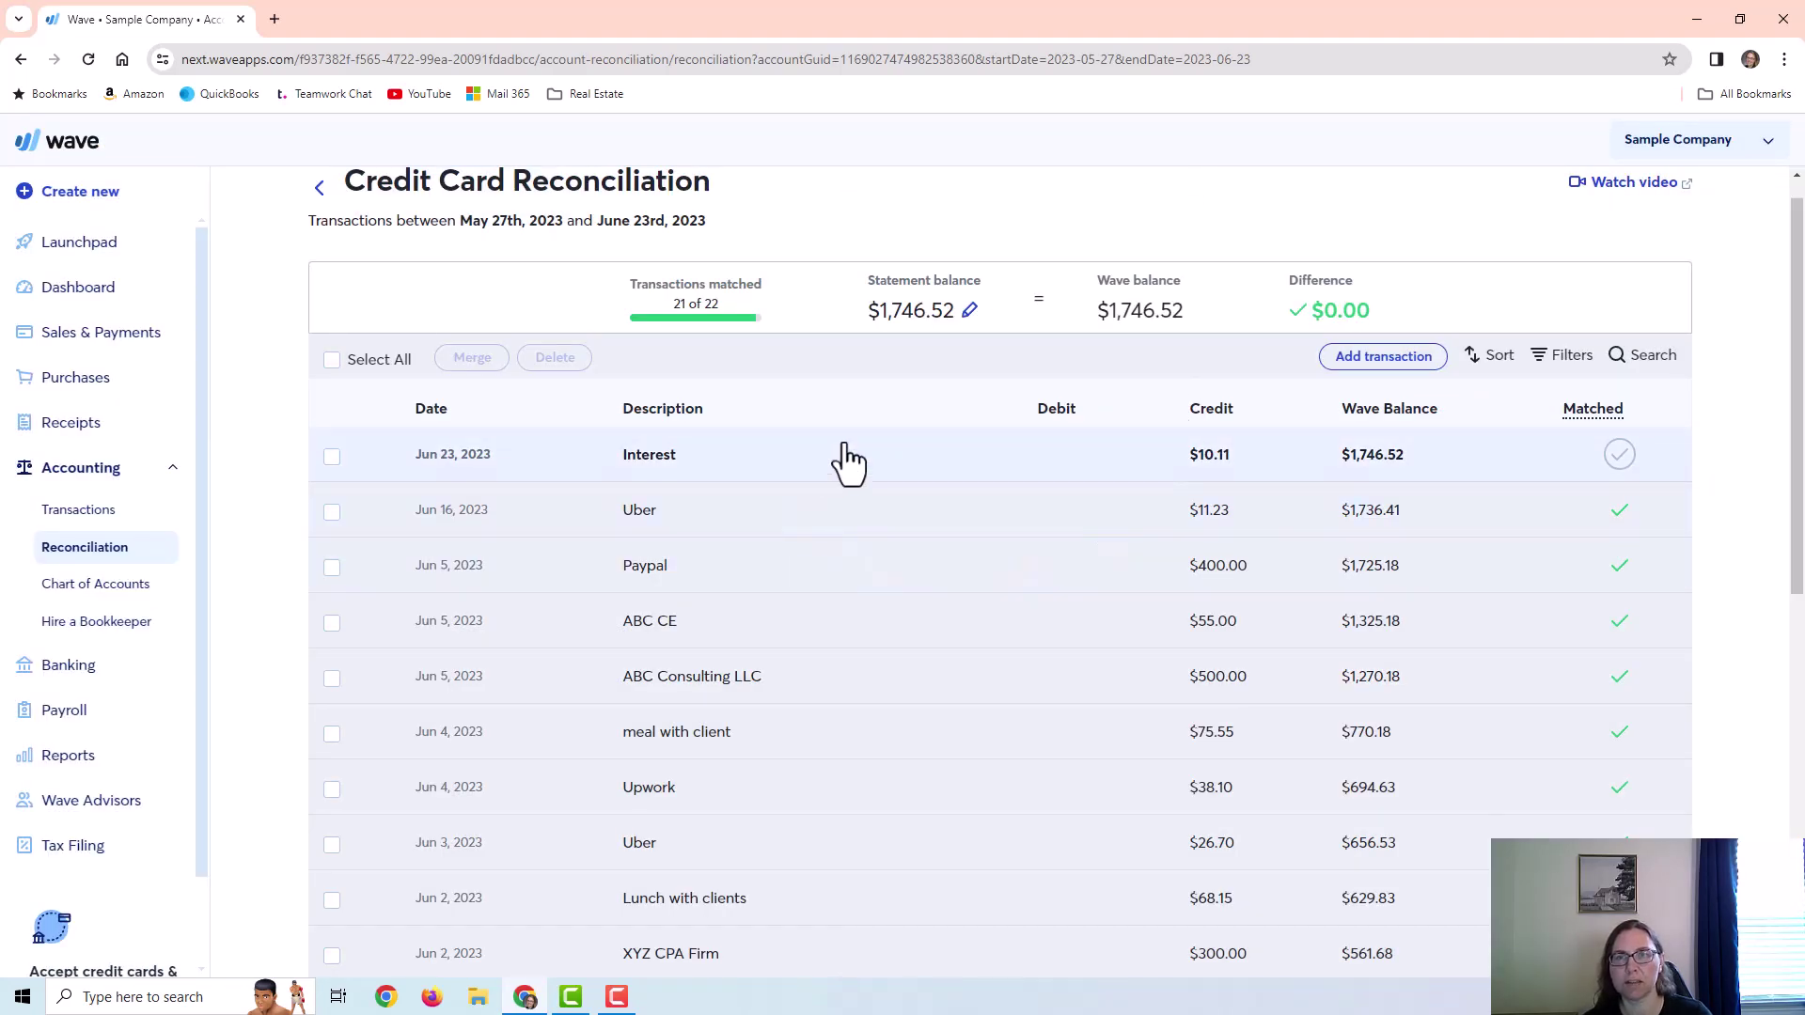
pyautogui.click(1622, 490)
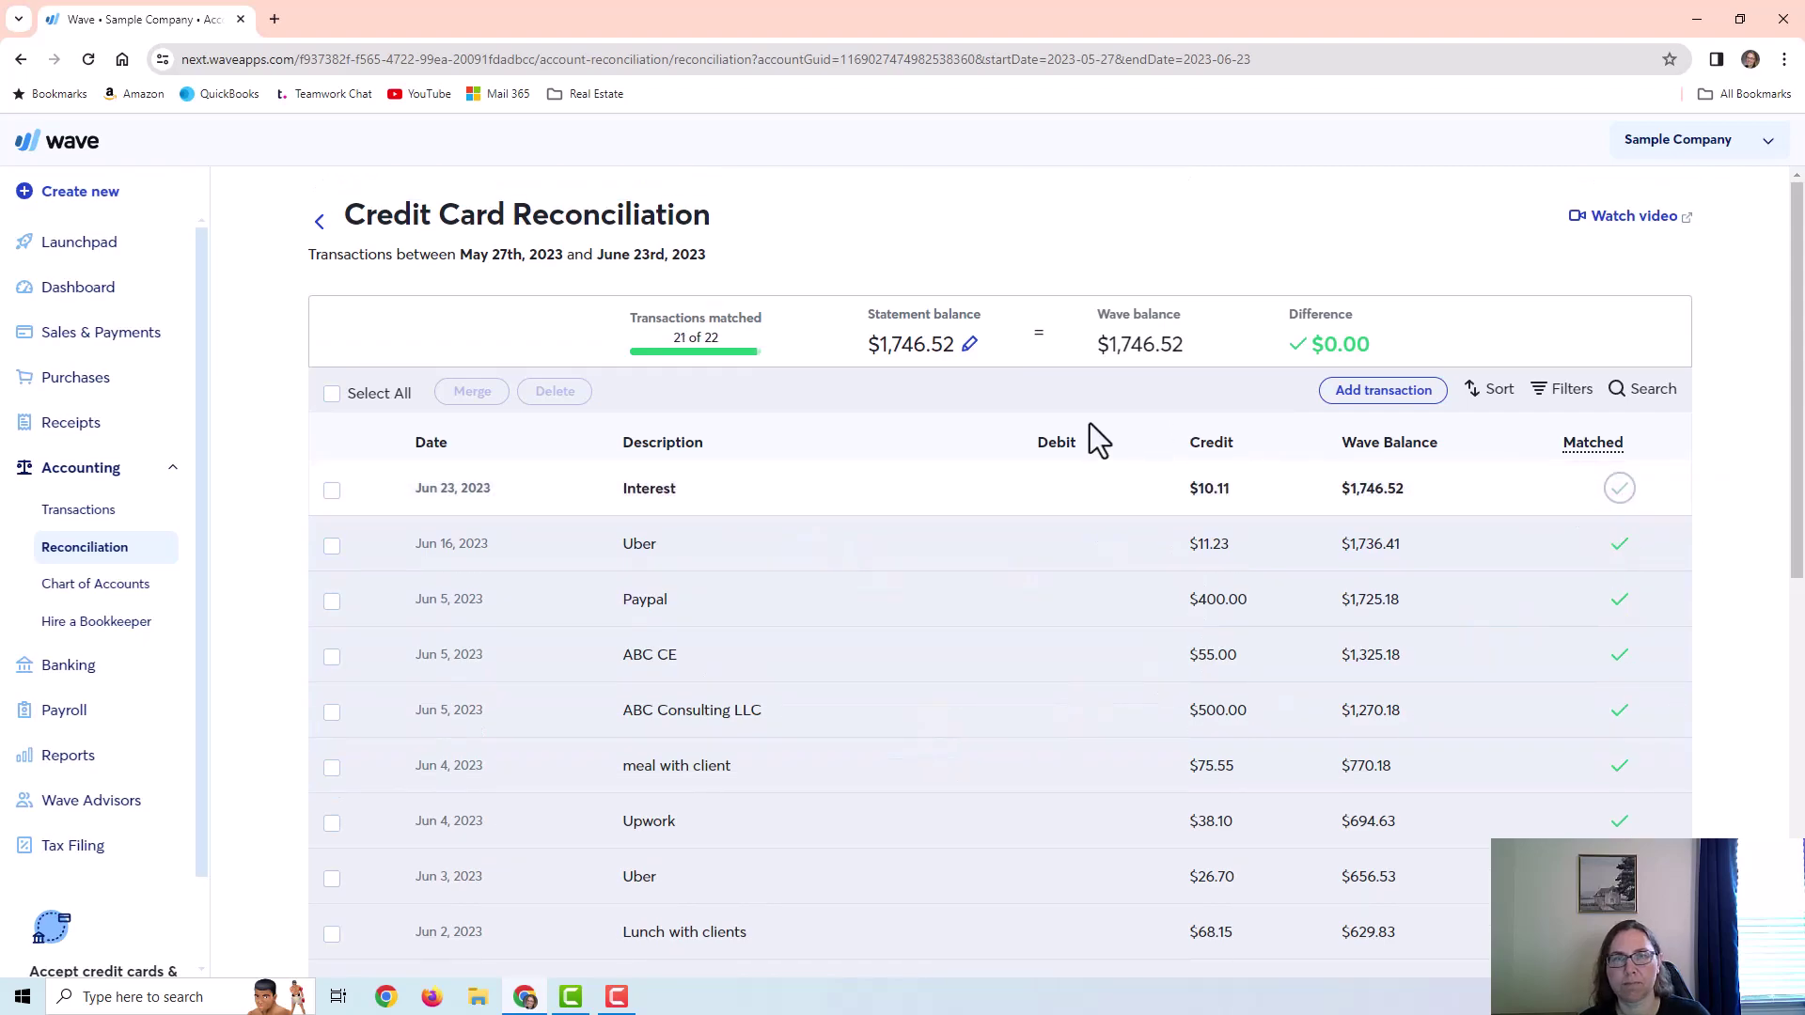
# Step: Return to the account list and re-save the Credit Card's $1,746.52 June 23, 2023 ending balance
pyautogui.click(321, 232)
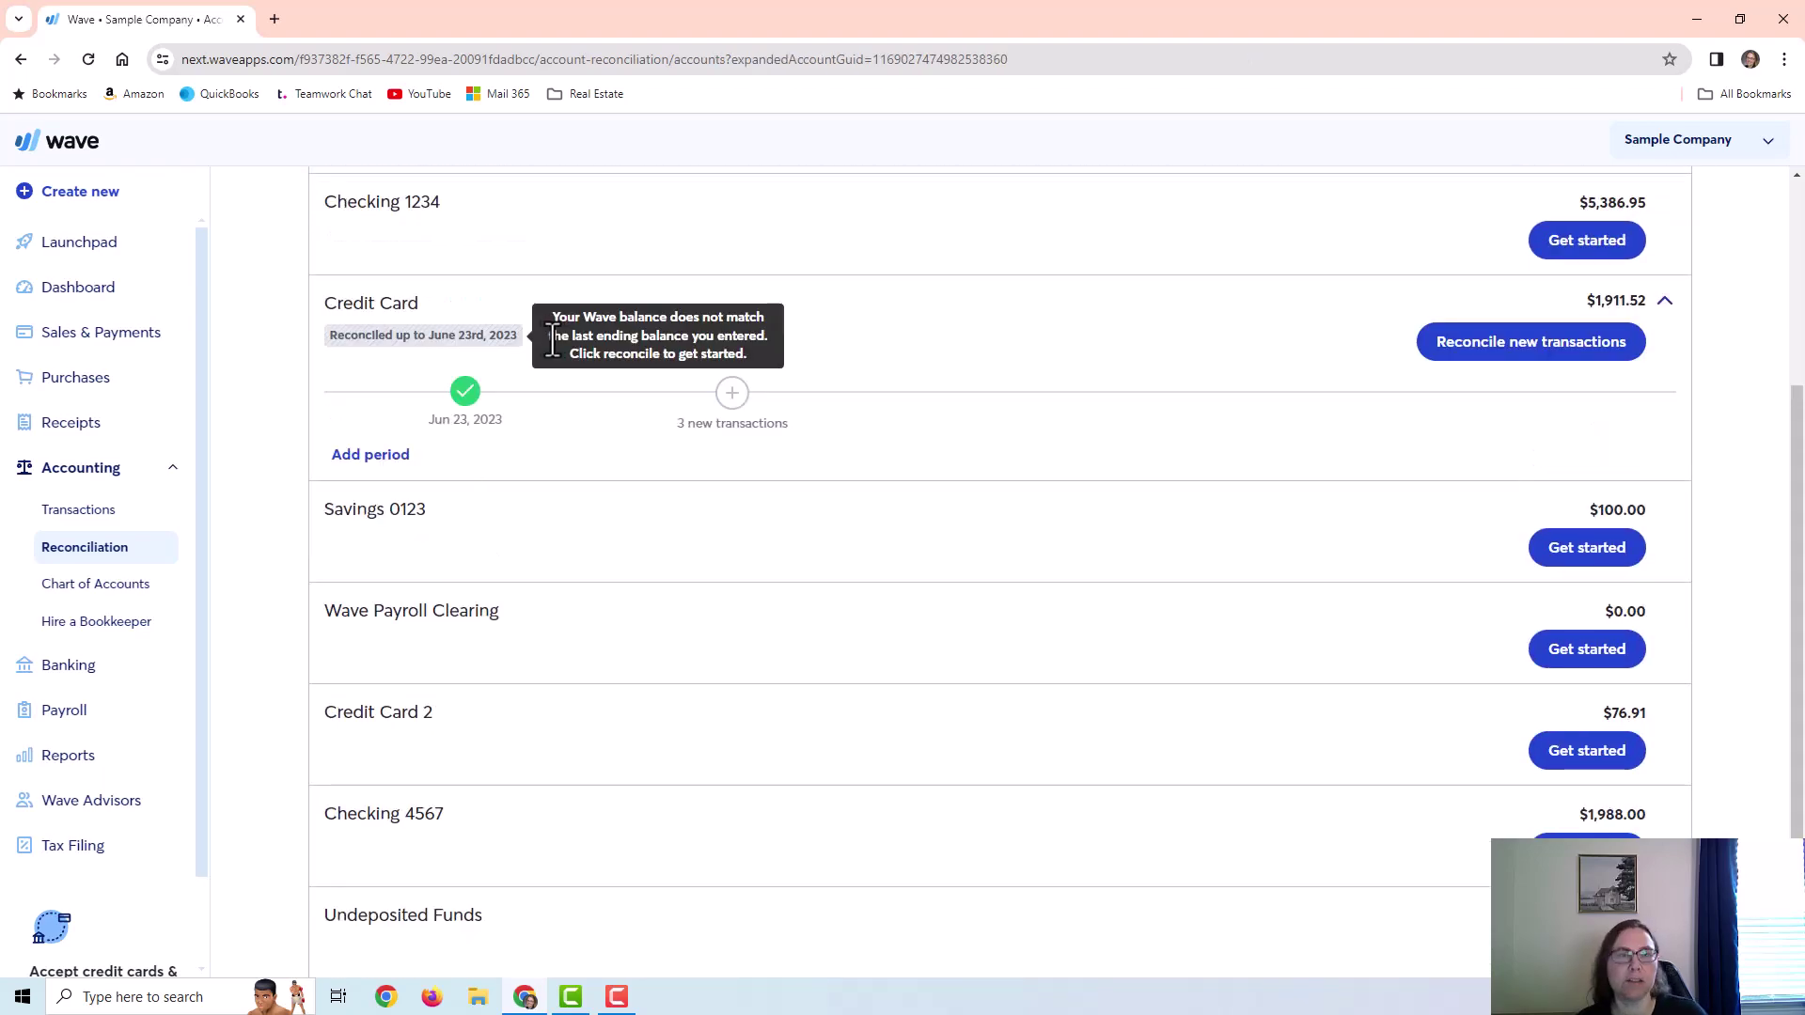
pyautogui.moveTo(336, 331); pyautogui.dragTo(497, 341)
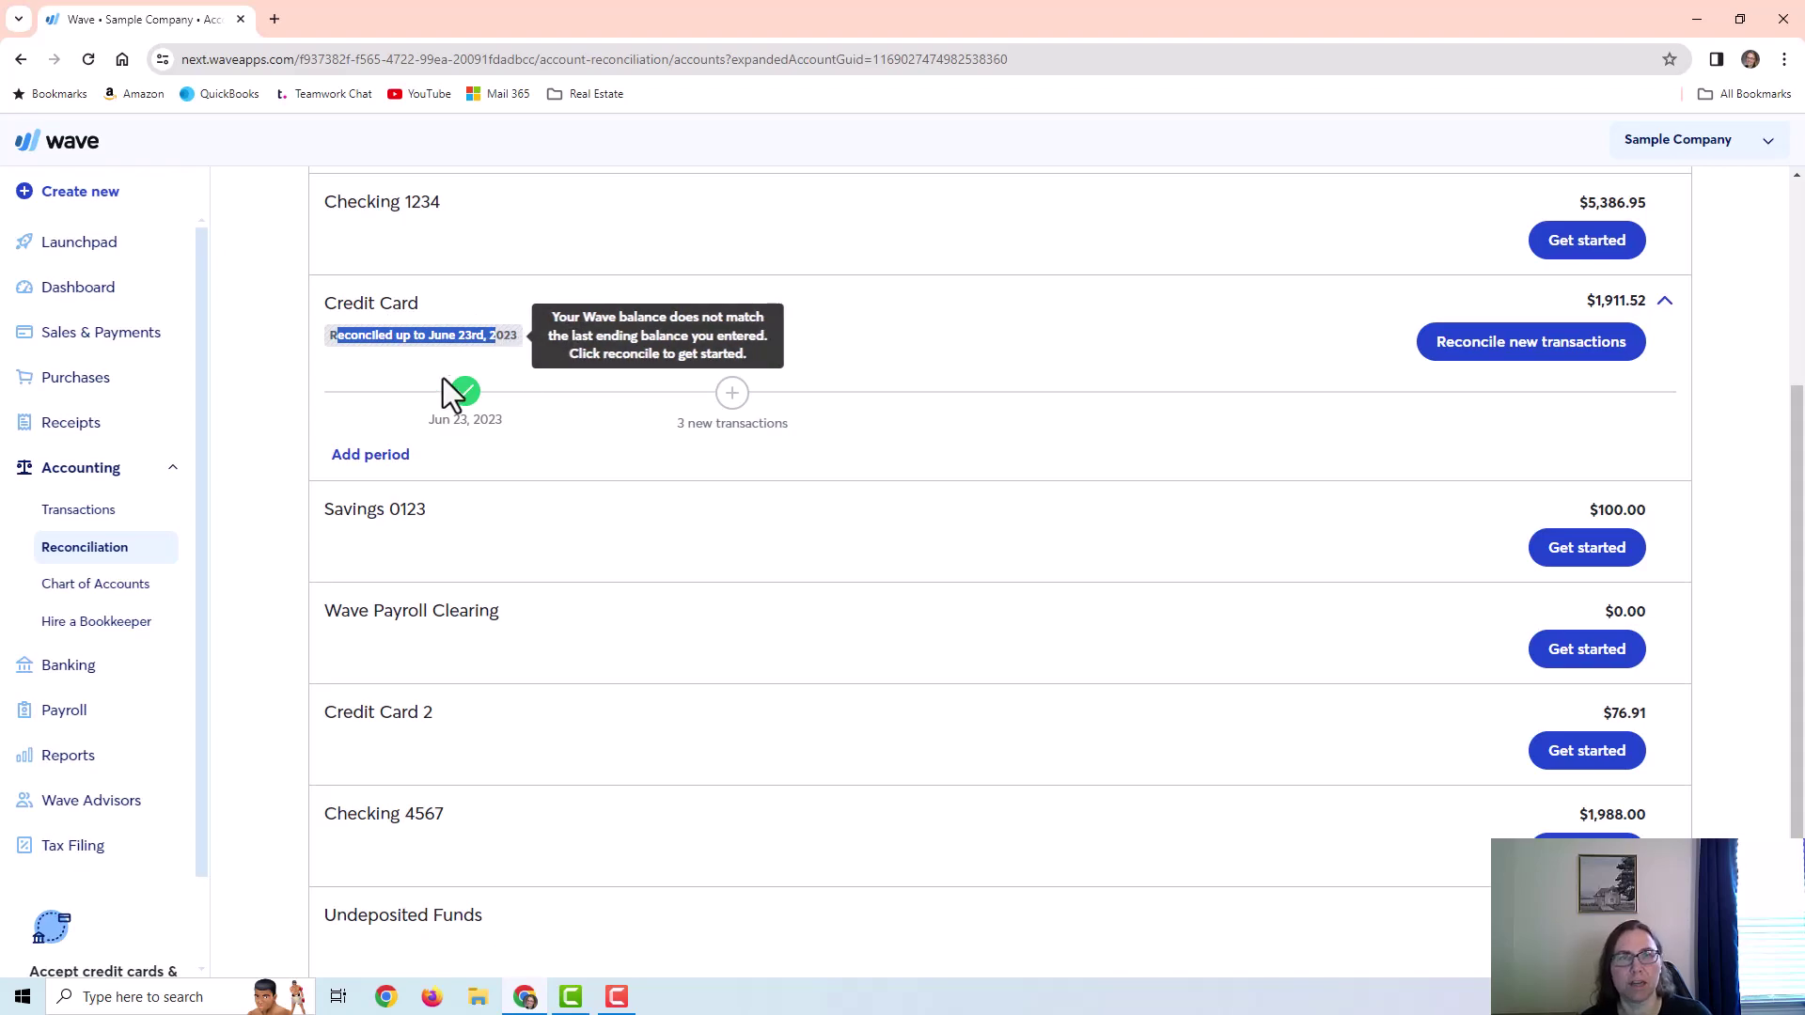
pyautogui.moveTo(463, 395)
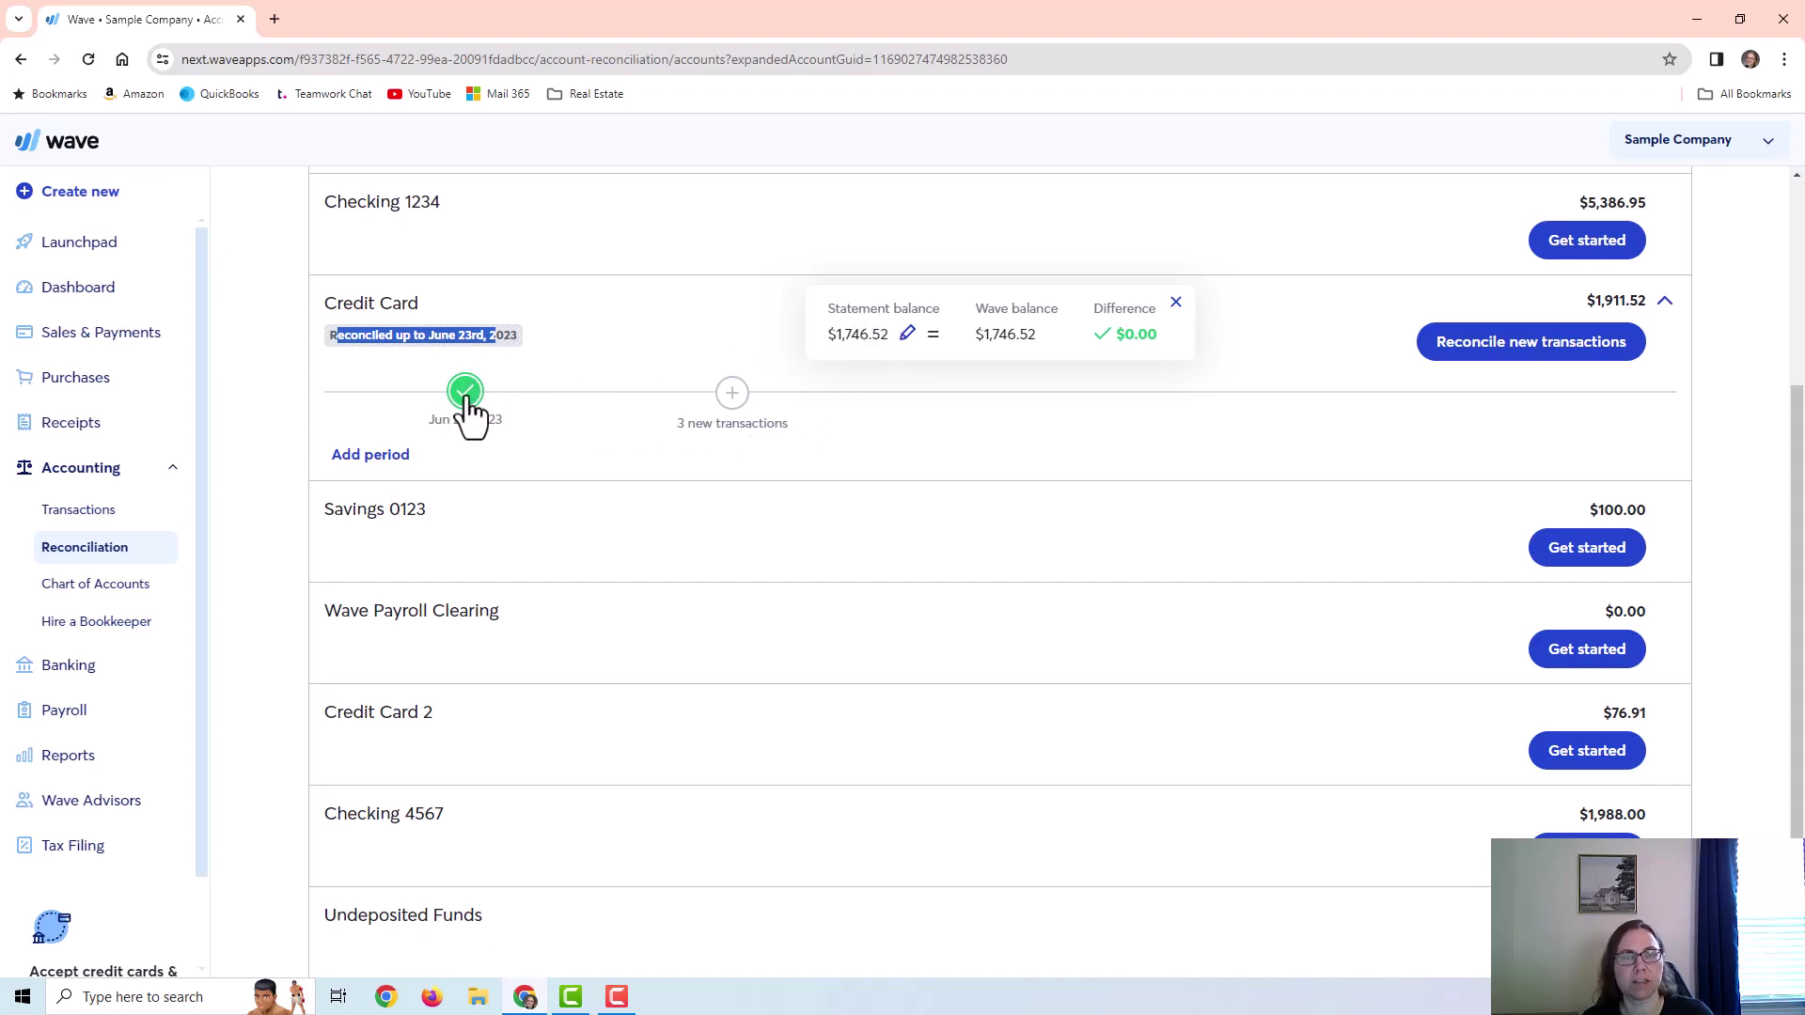
pyautogui.click(906, 335)
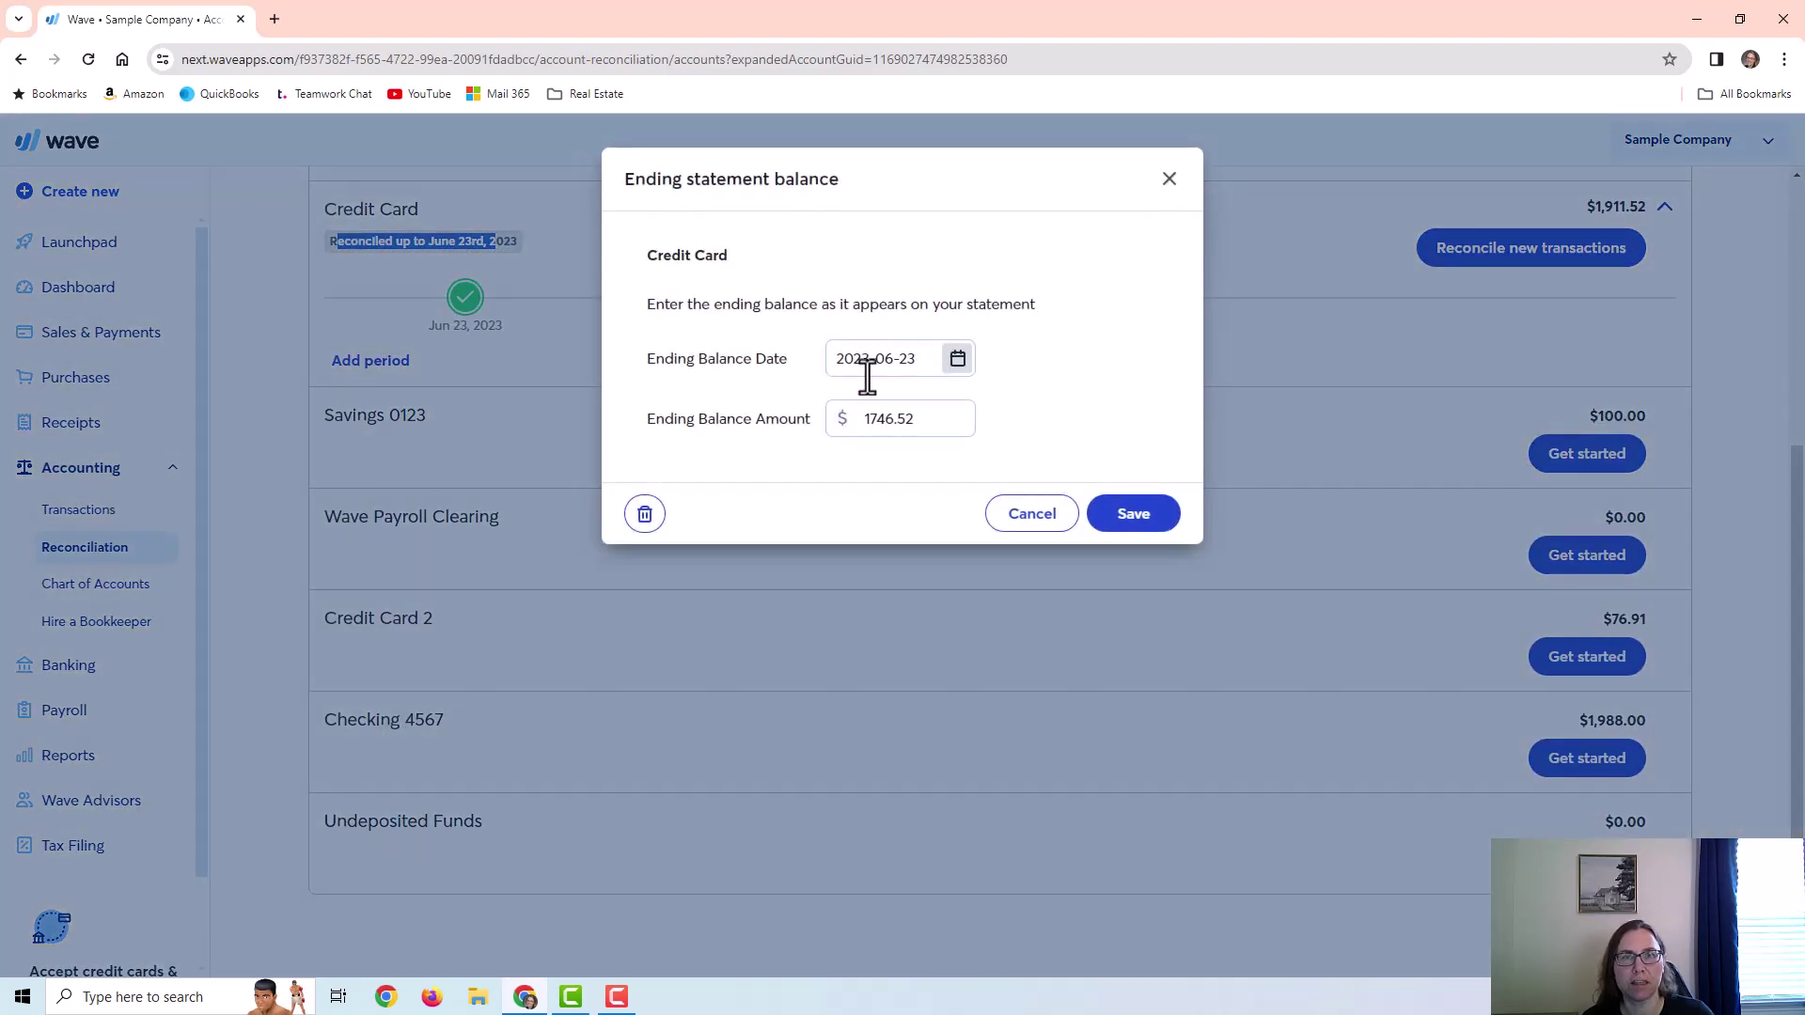
pyautogui.click(1121, 526)
pyautogui.scroll(3, 1280, 410)
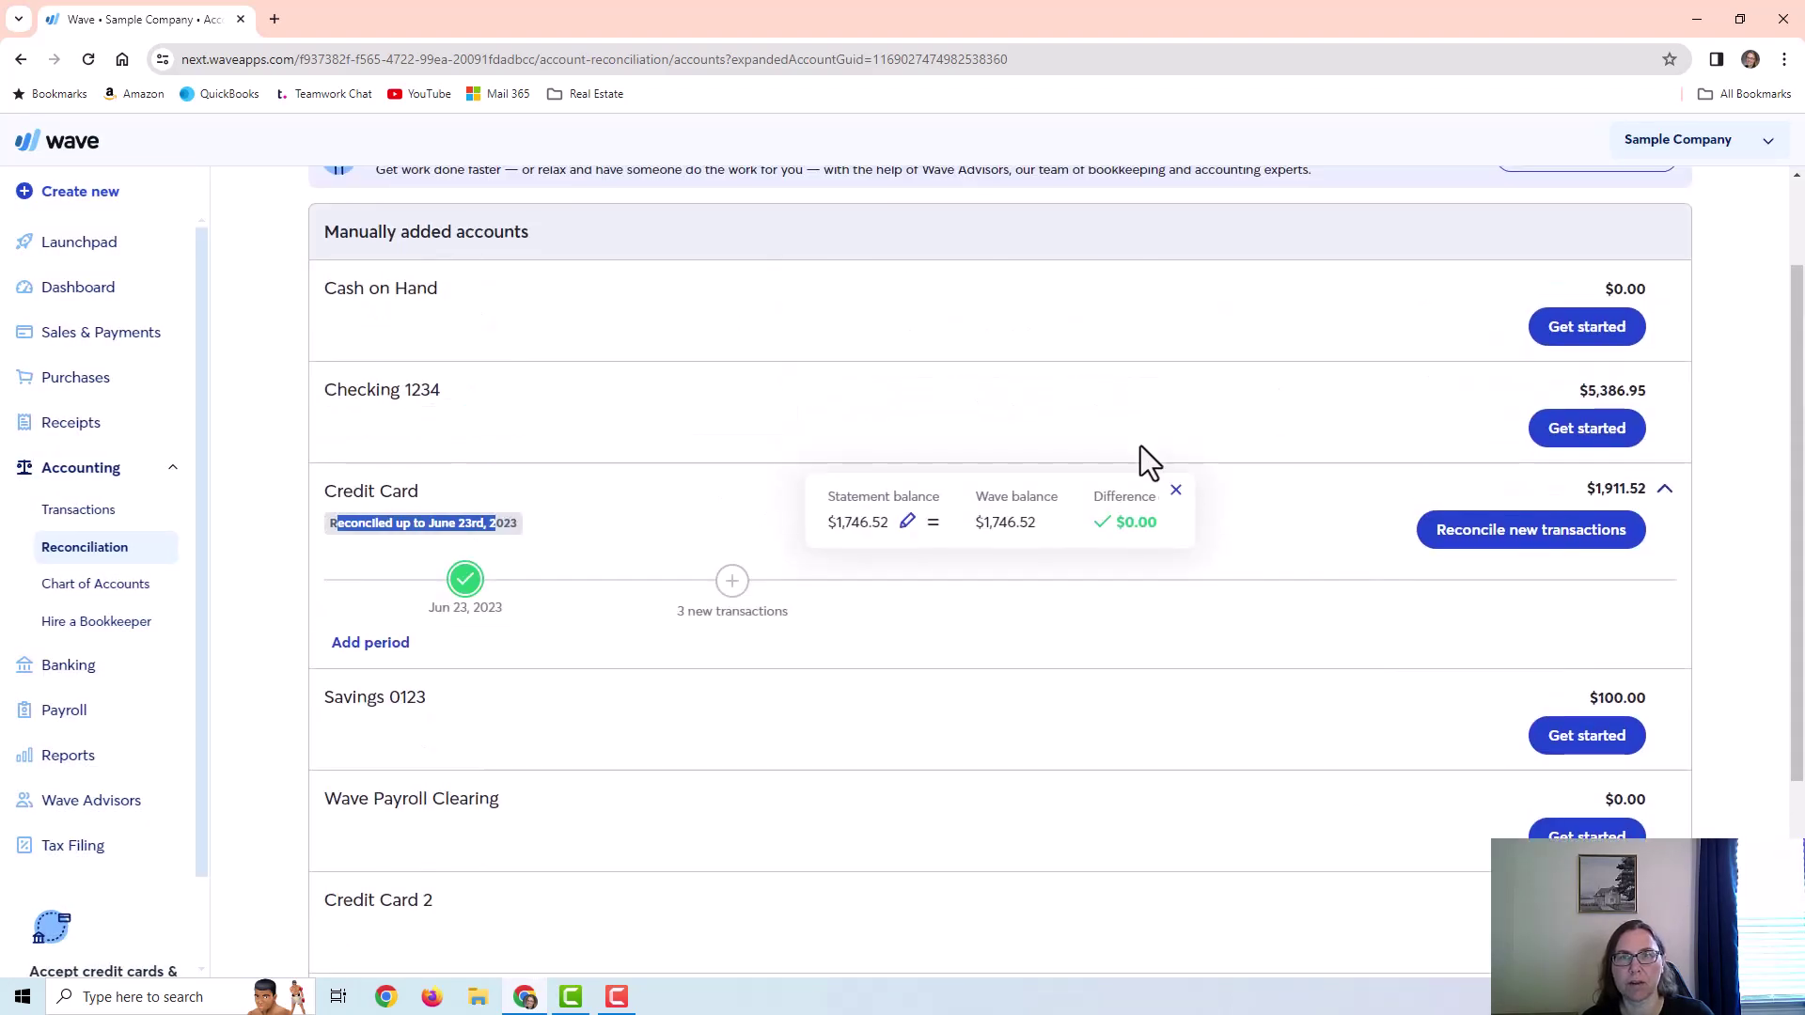
pyautogui.click(1176, 491)
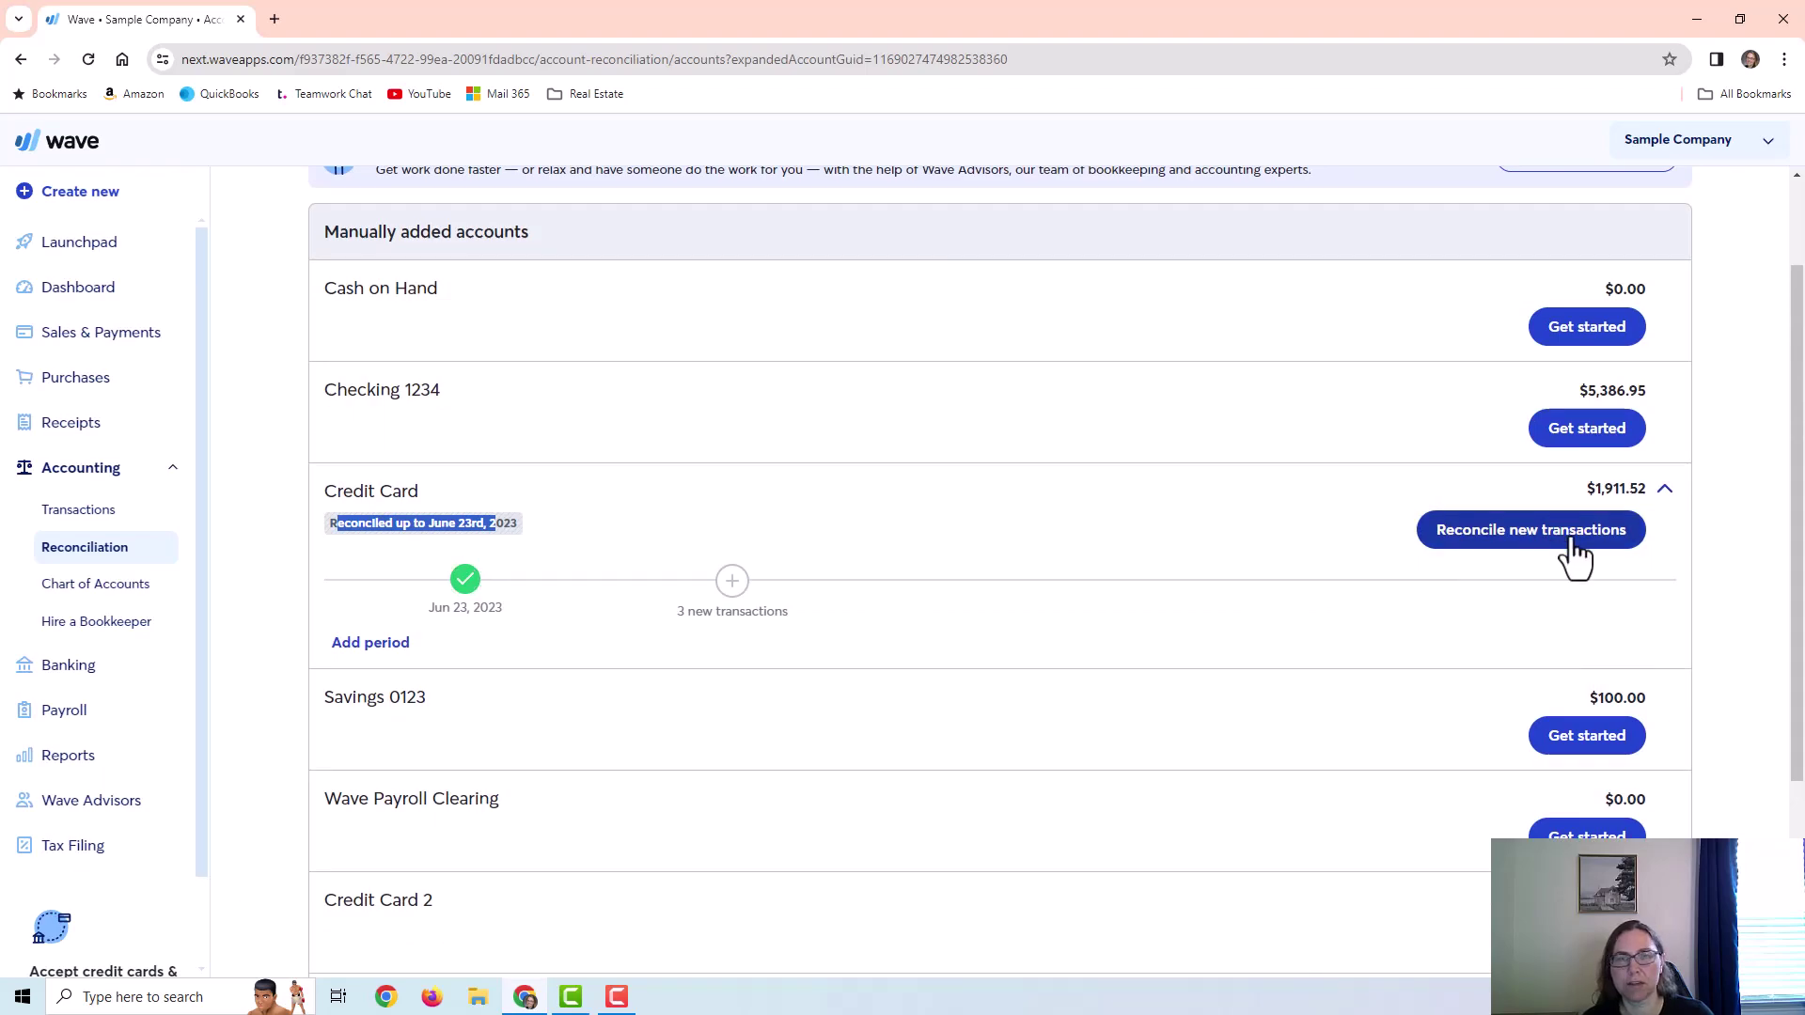
pyautogui.scroll(-3, 639, 851)
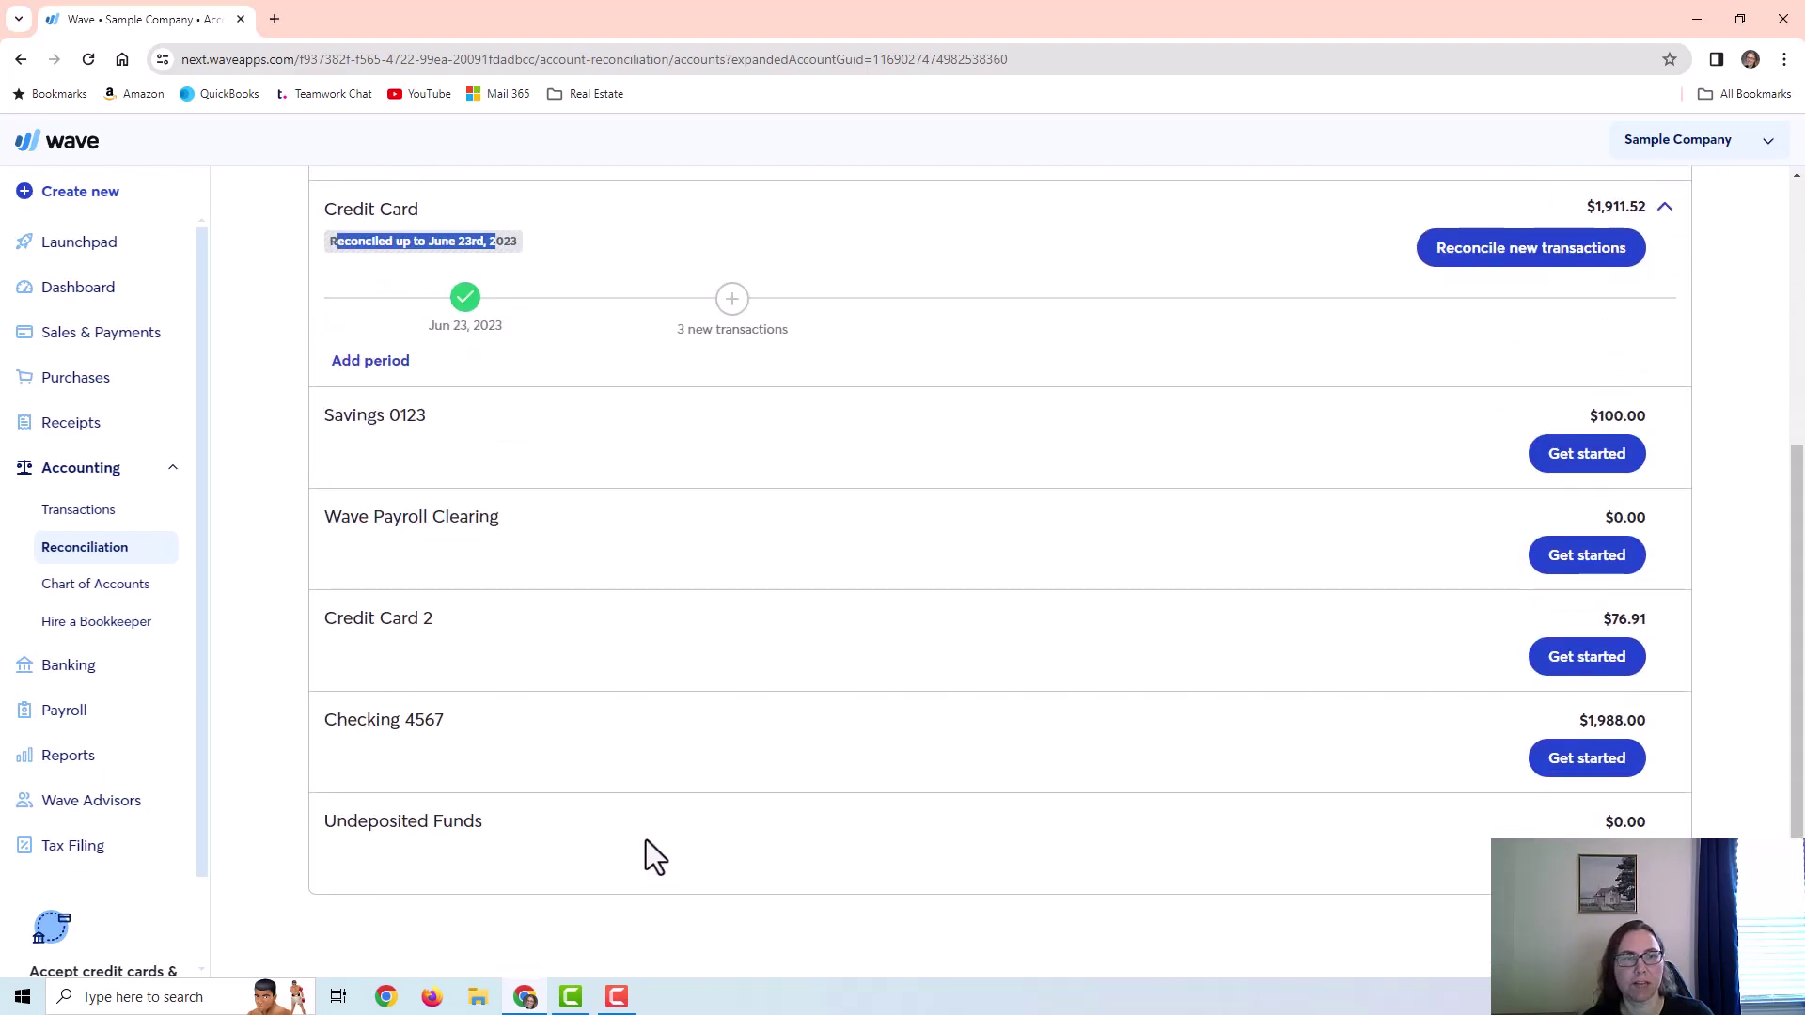
pyautogui.scroll(4, 664, 829)
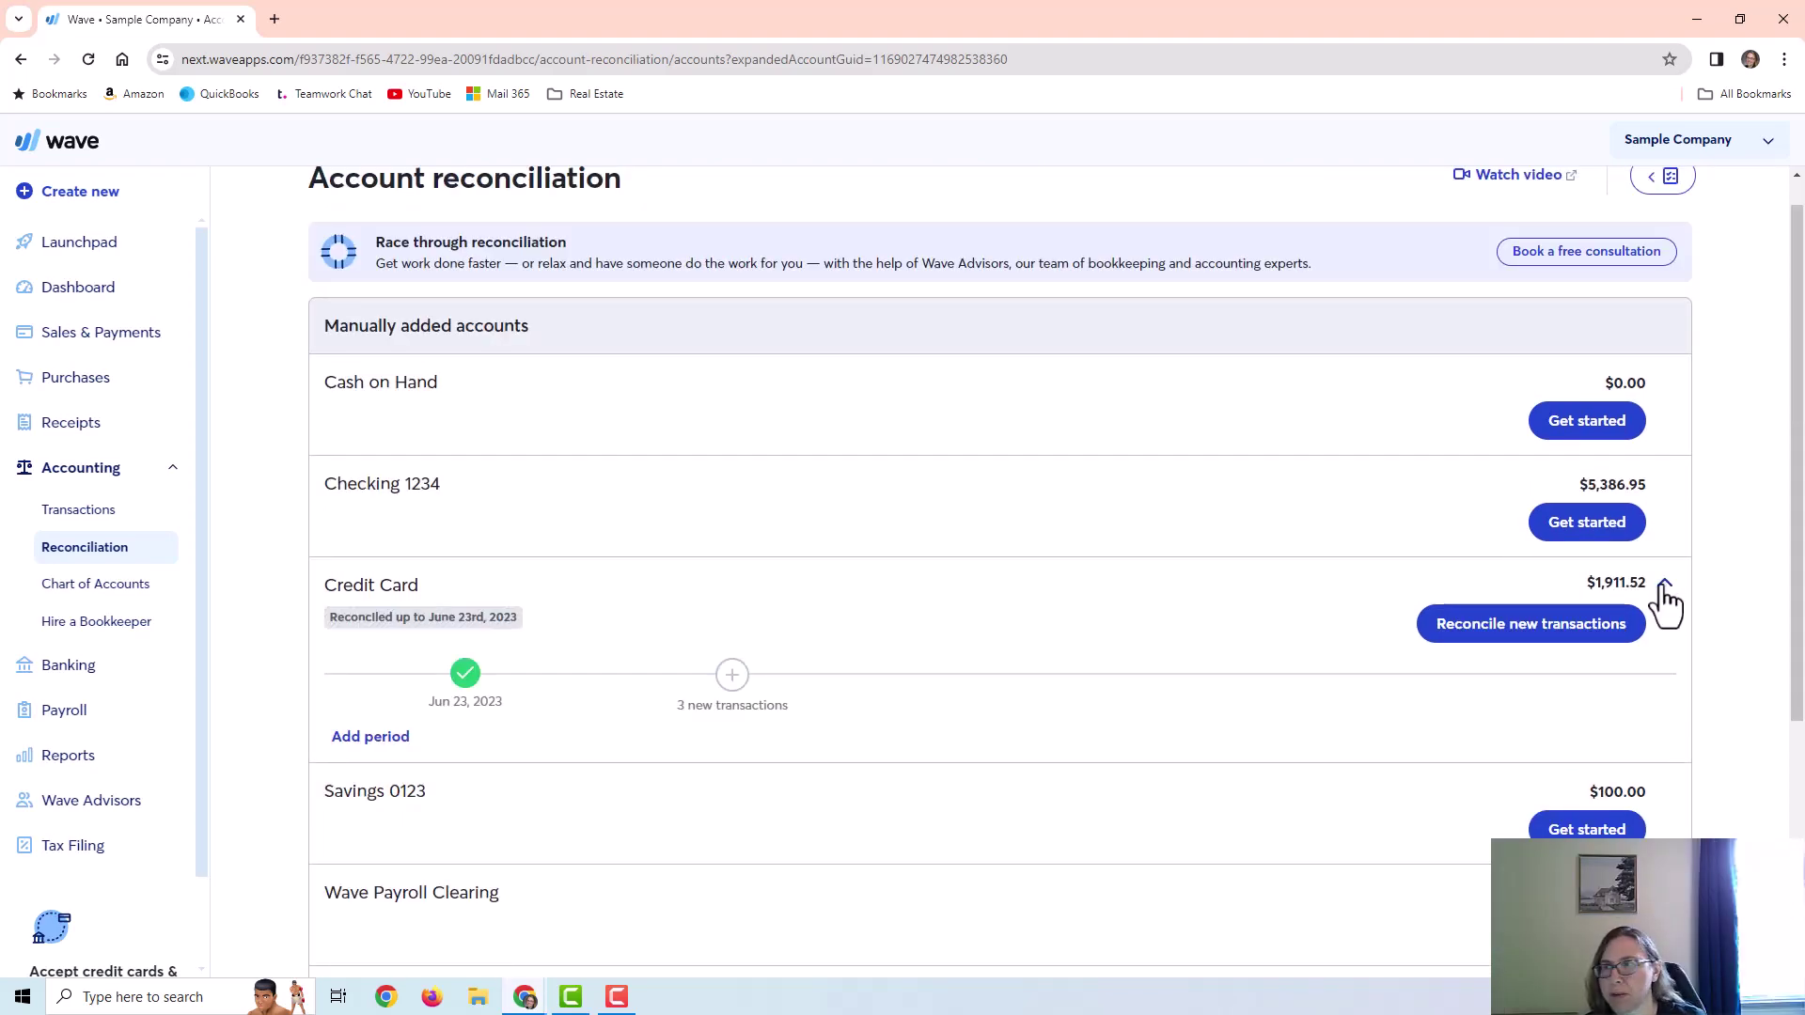
# Step: Expand the Credit Card timeline and open the reconciled Jun 23 period showing 22 of 22 matched
pyautogui.click(1664, 587)
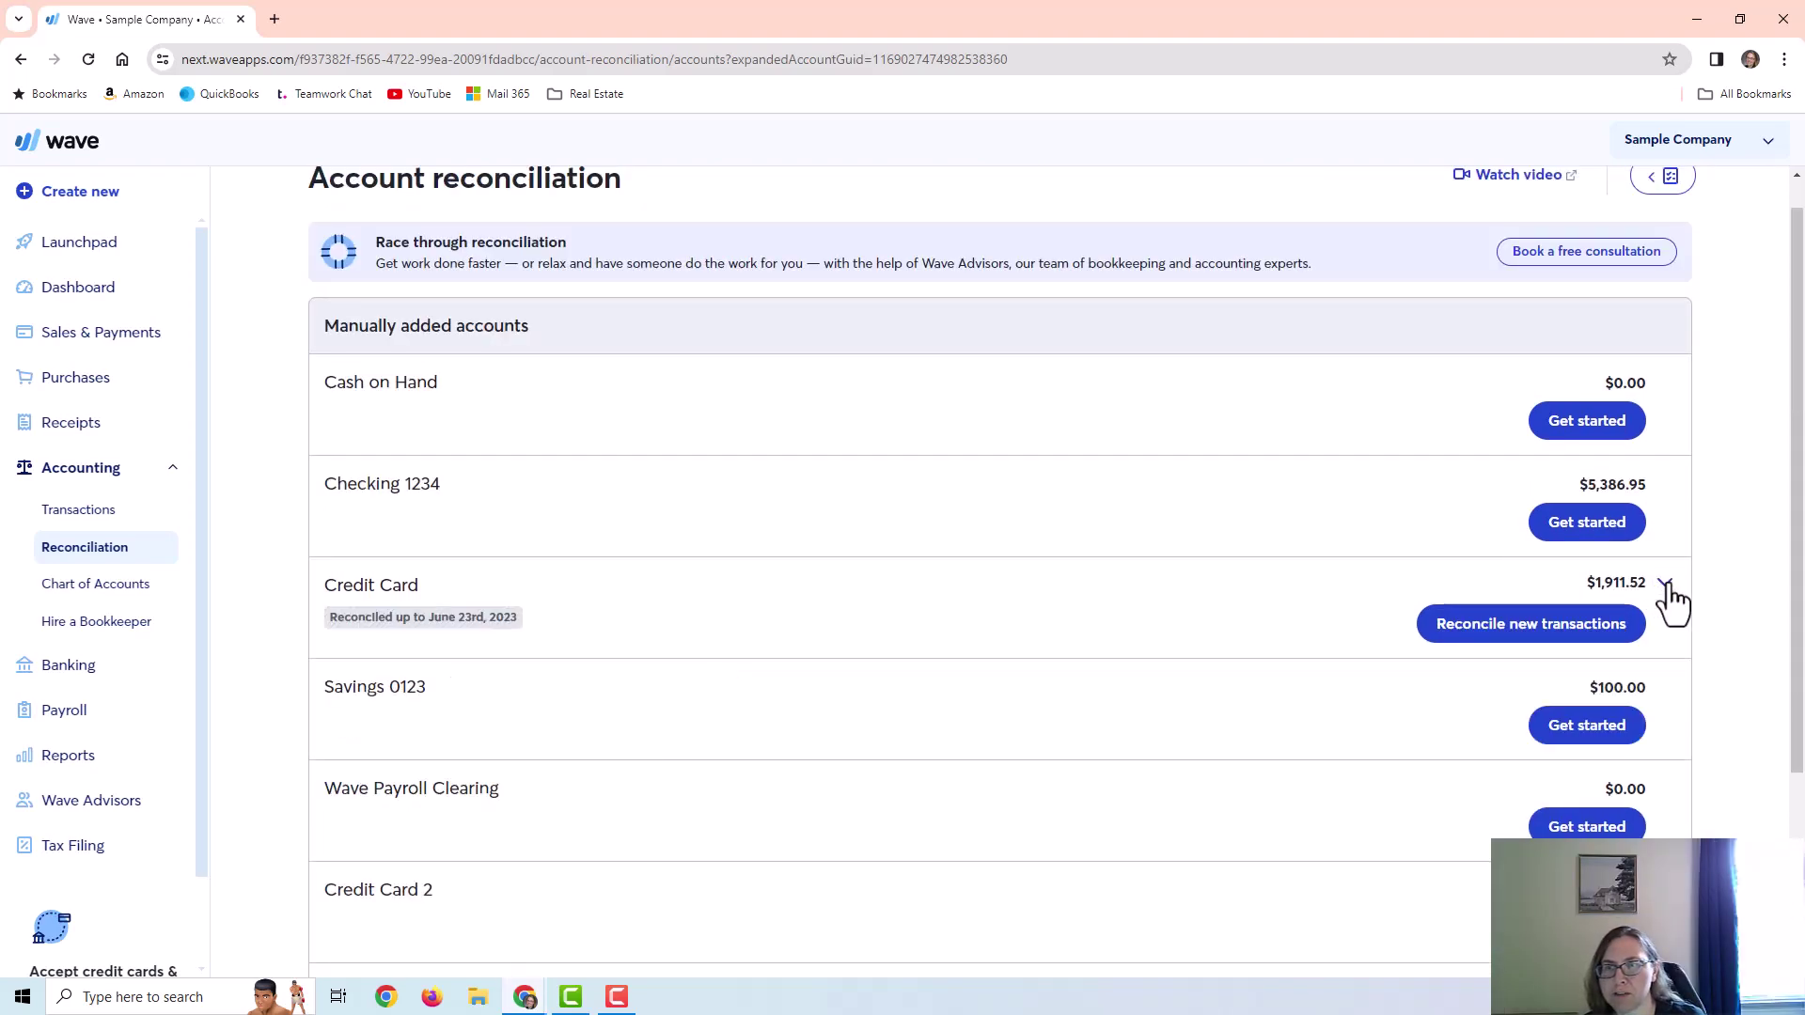
pyautogui.click(1665, 584)
pyautogui.click(1665, 584)
pyautogui.click(1665, 587)
pyautogui.click(467, 677)
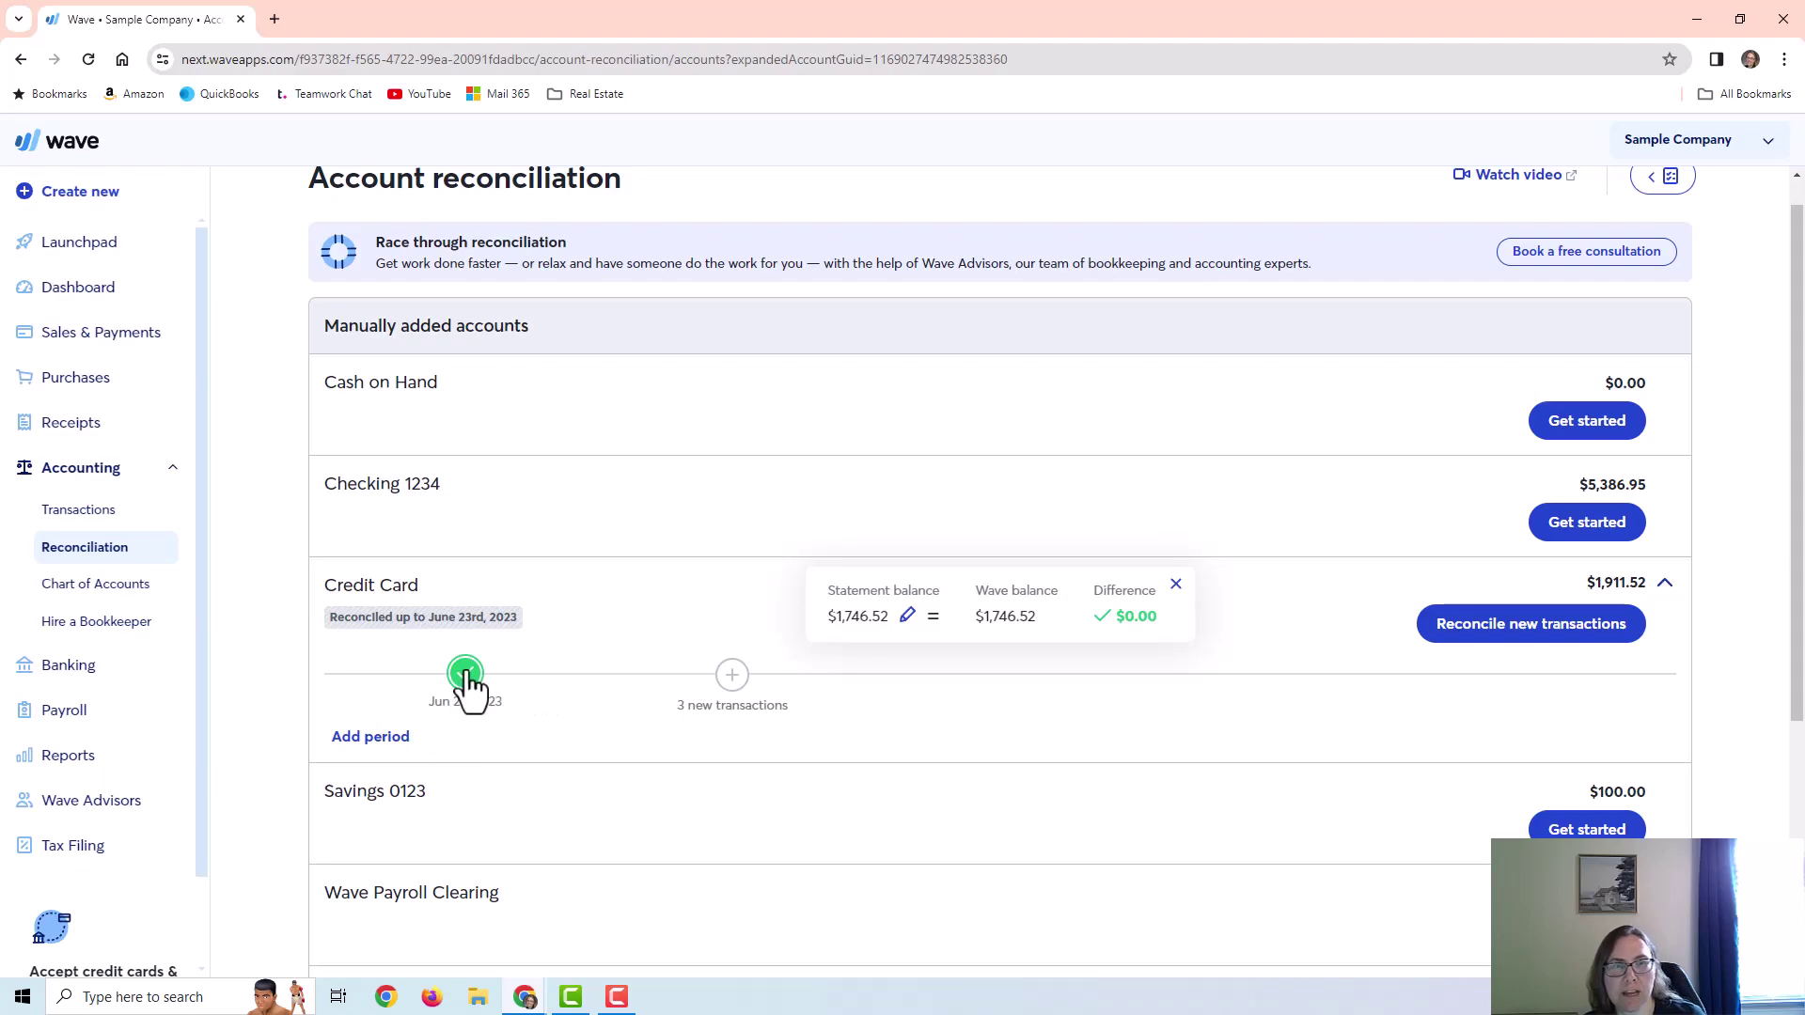
pyautogui.click(468, 677)
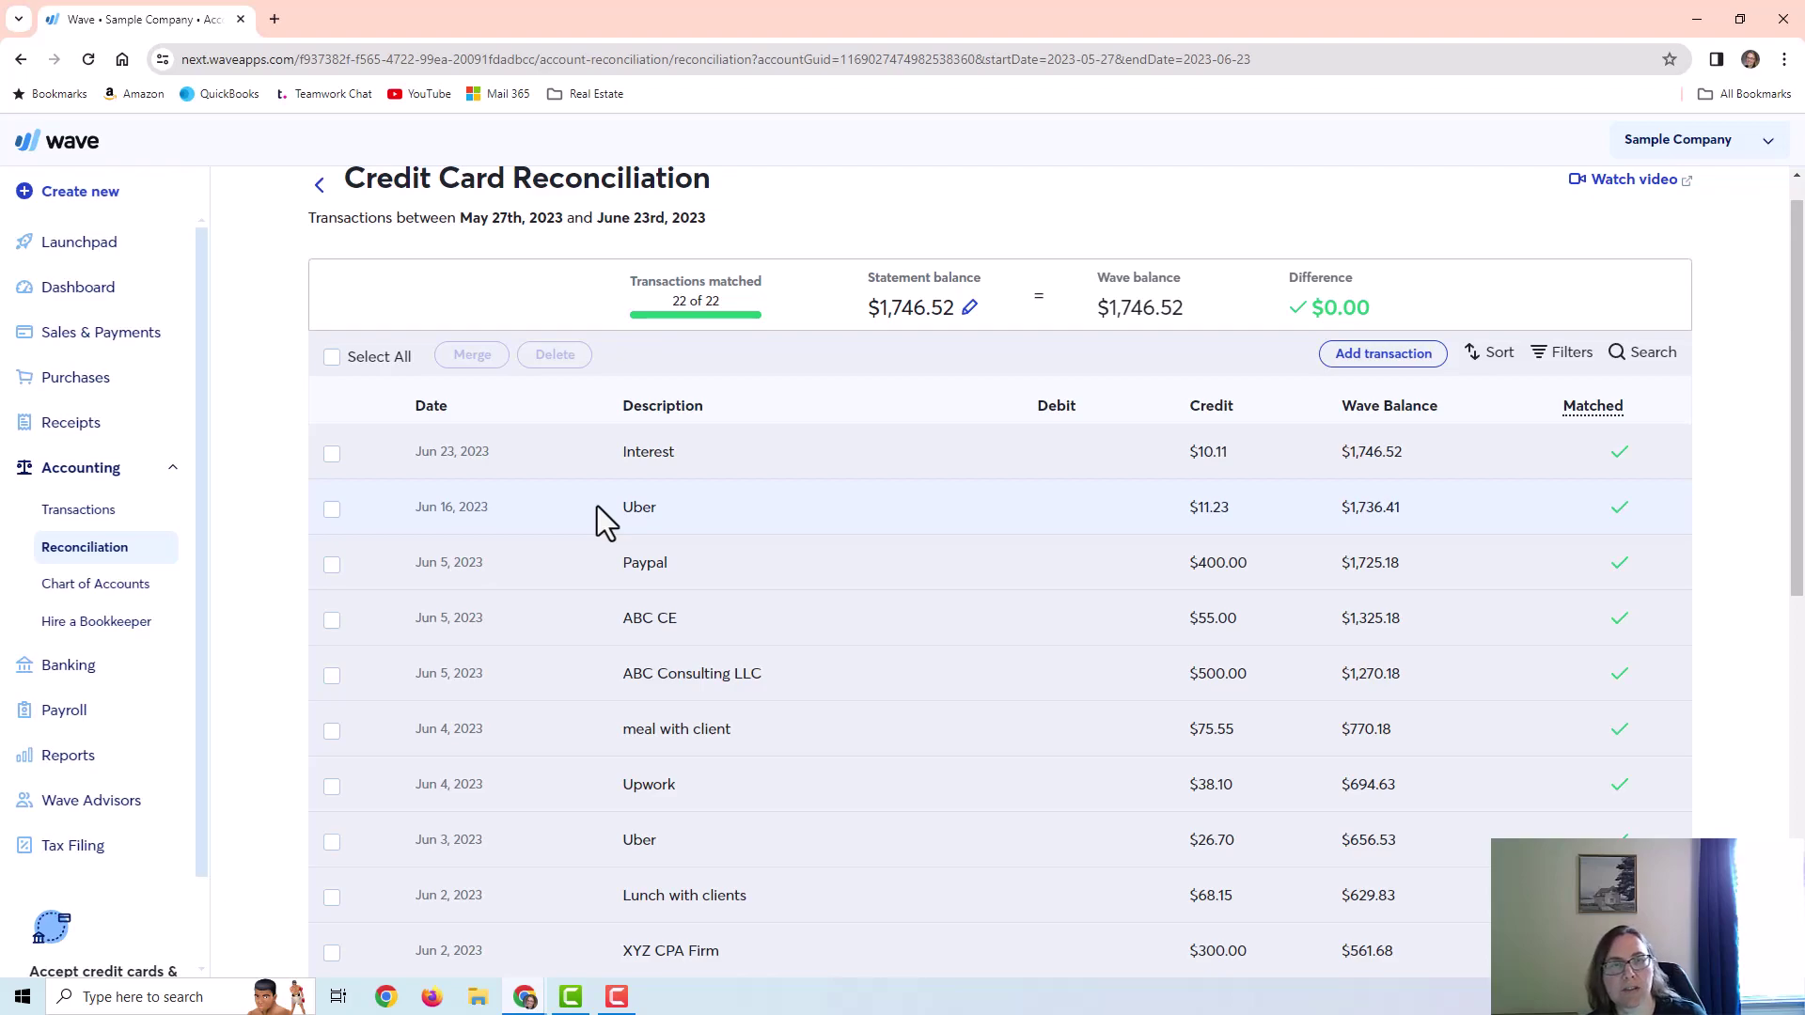
# Step: Start changing the Uber transaction's date to June 24, then cancel the move so it stays dated Jun 16, 2023
pyautogui.click(438, 512)
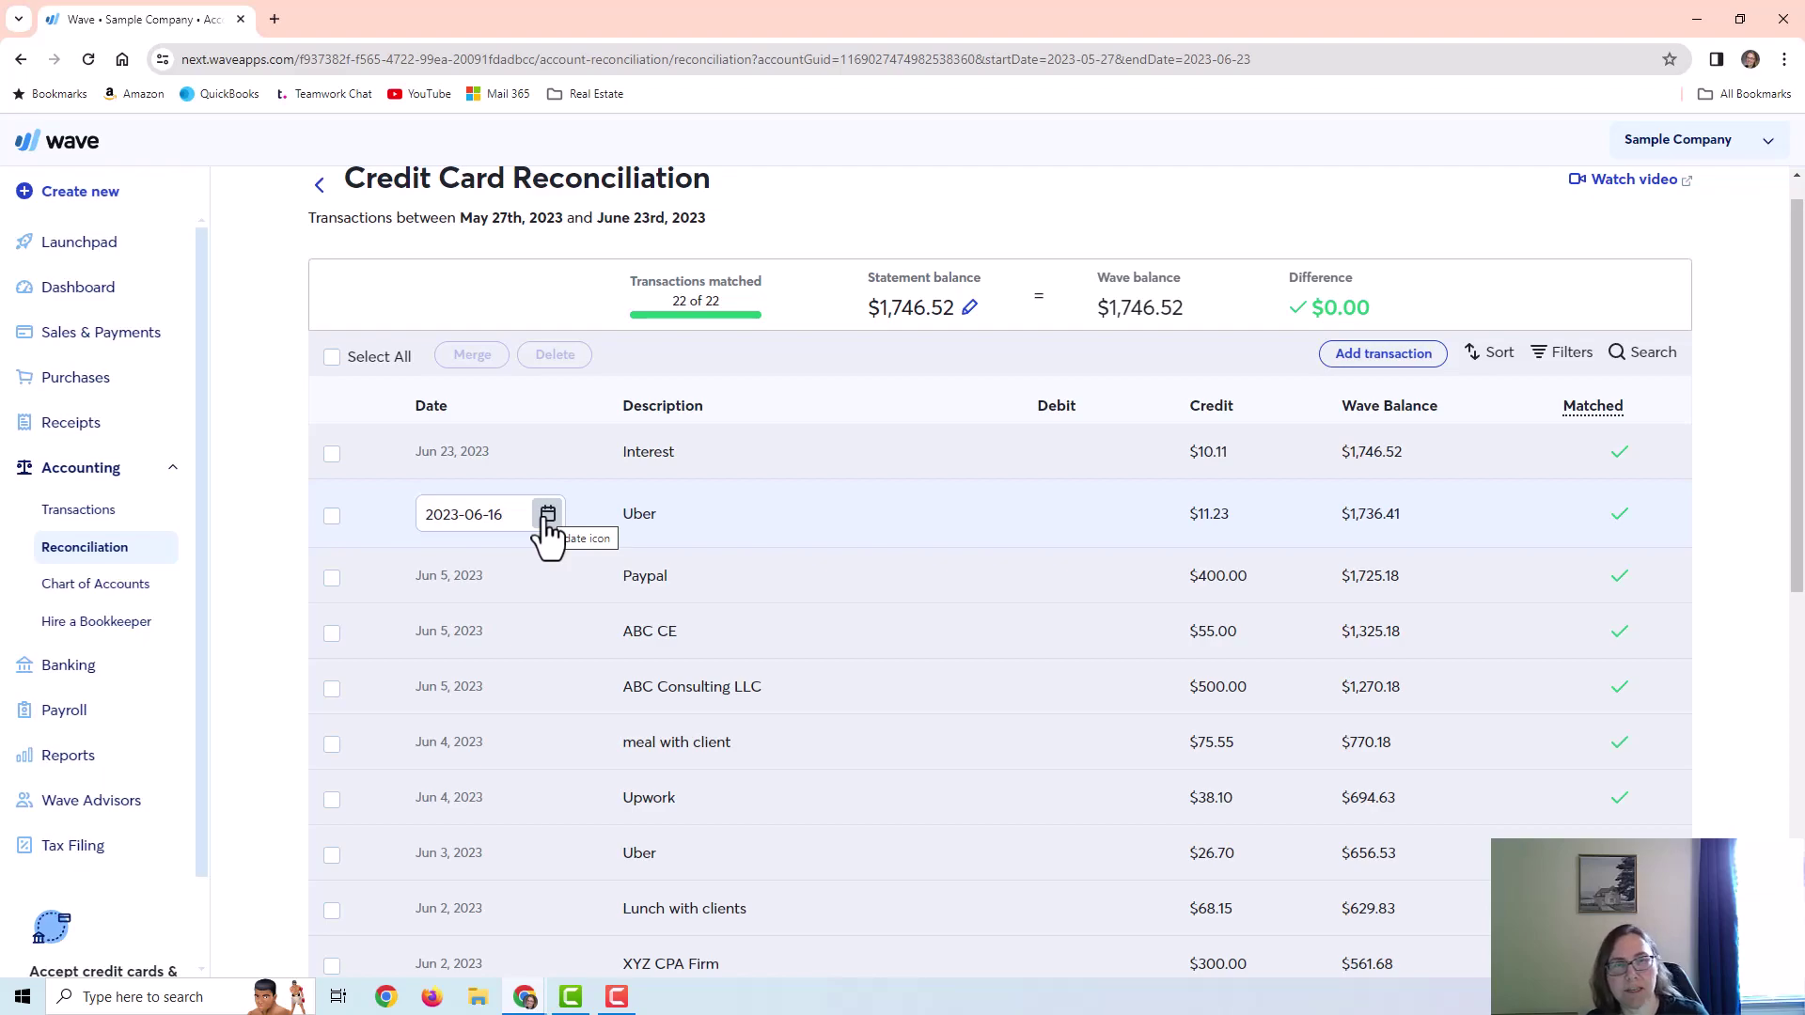
pyautogui.click(548, 517)
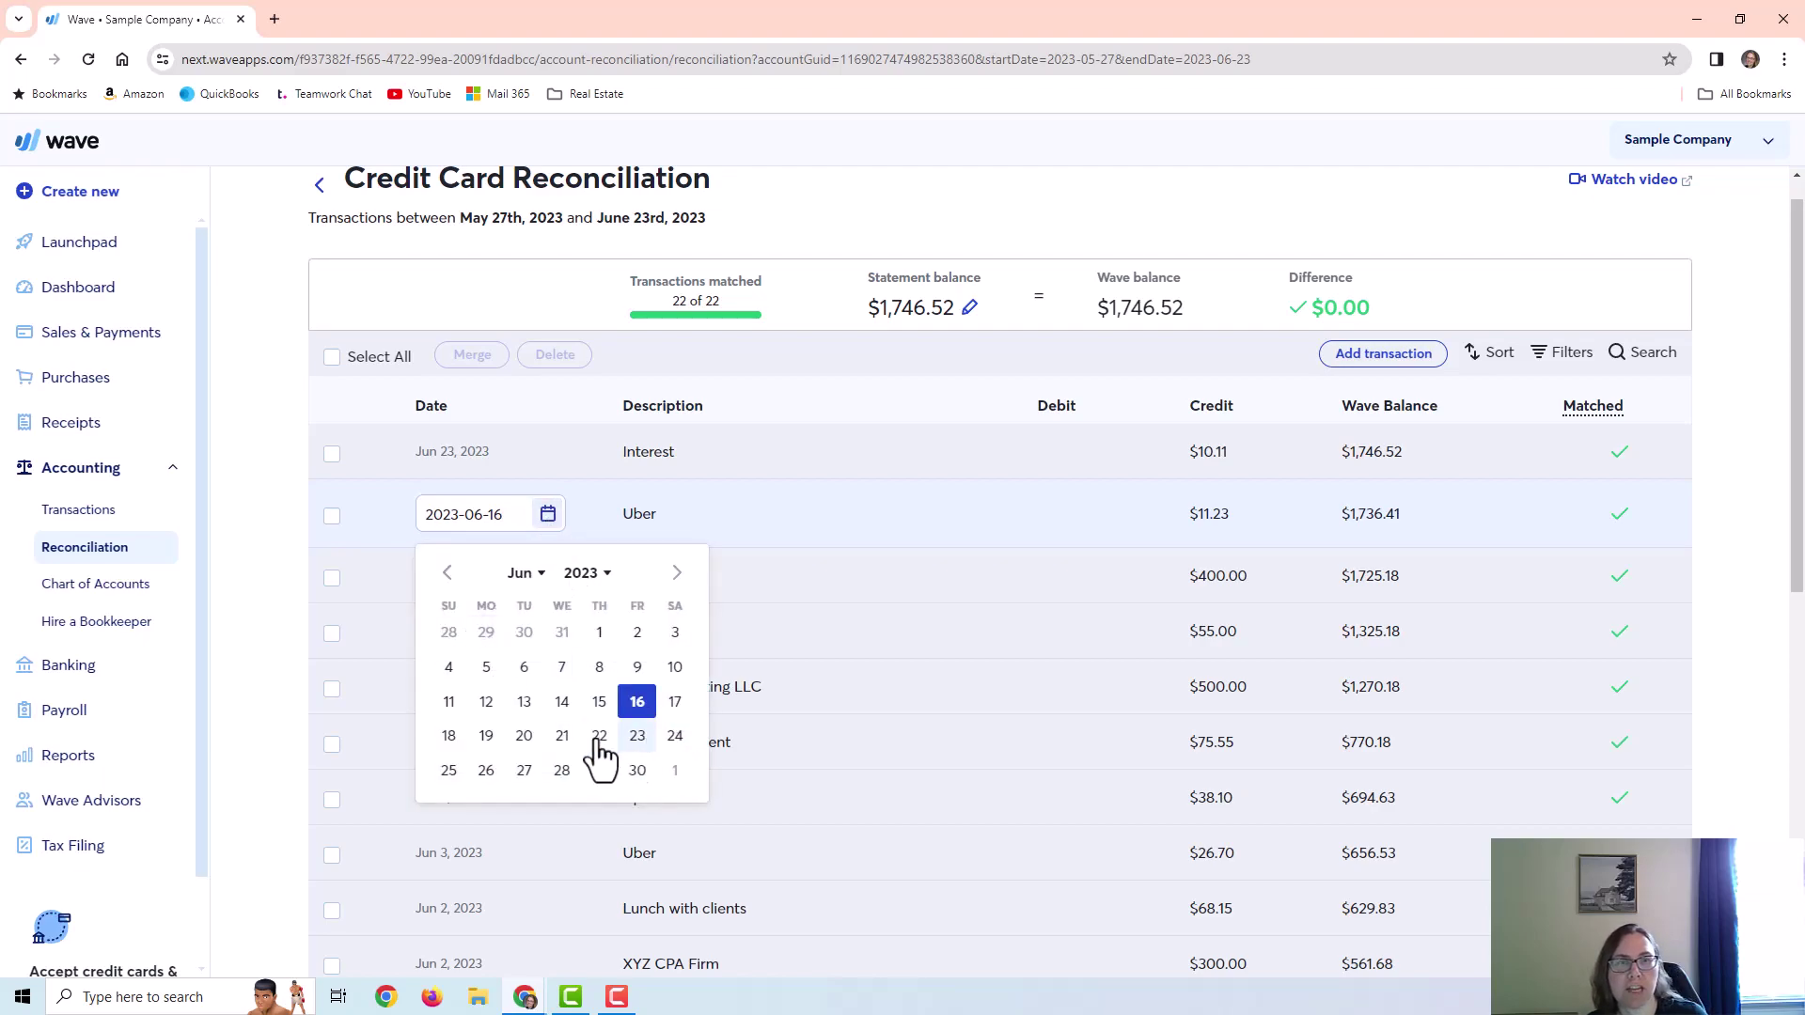
pyautogui.click(673, 737)
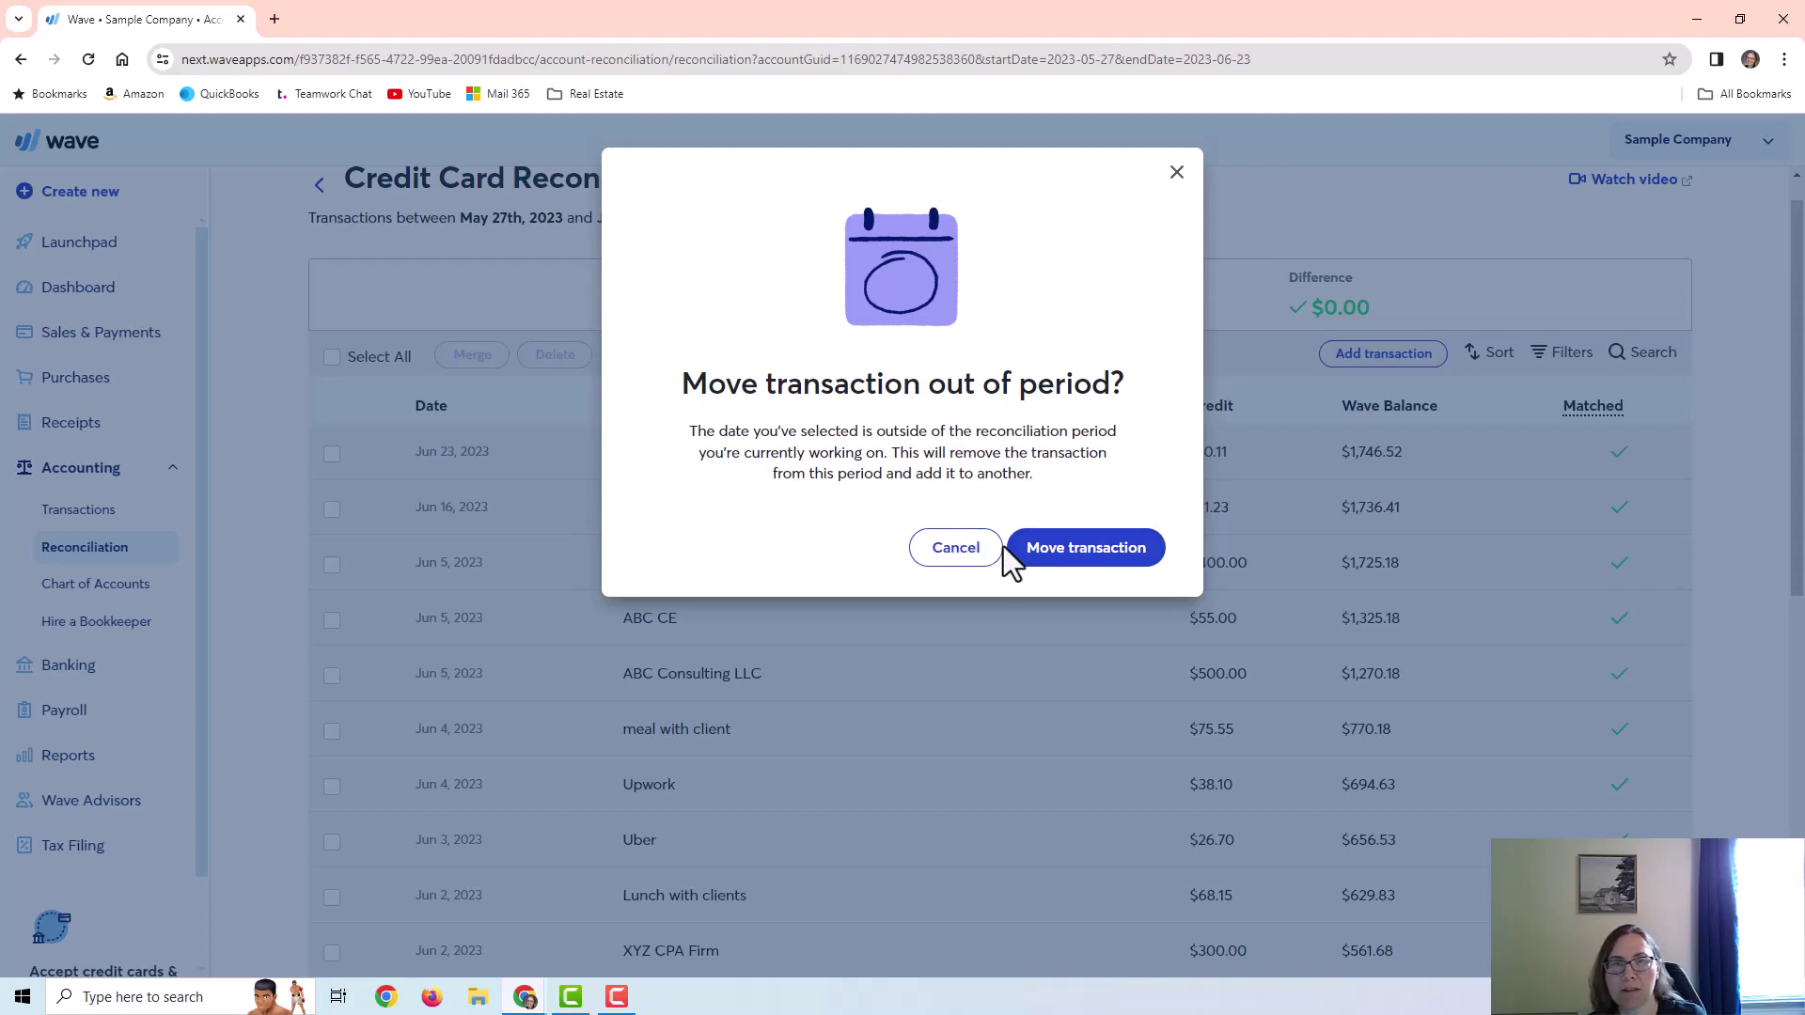
pyautogui.click(943, 549)
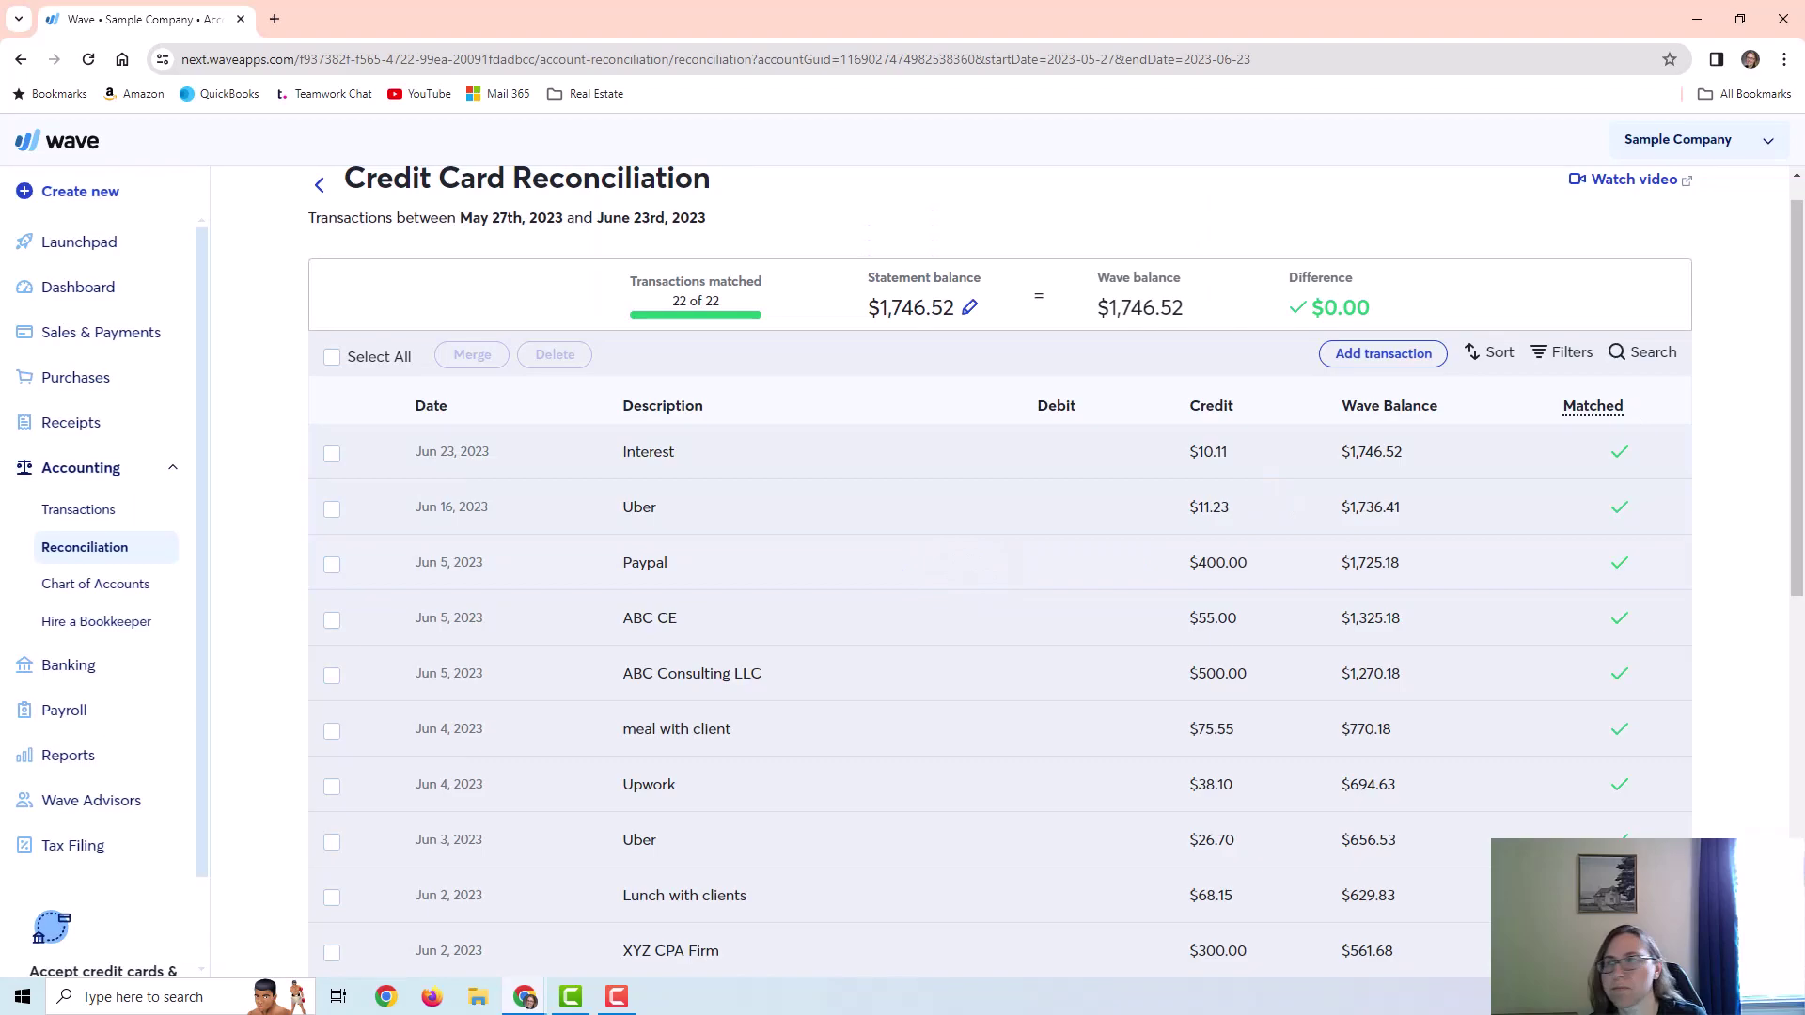